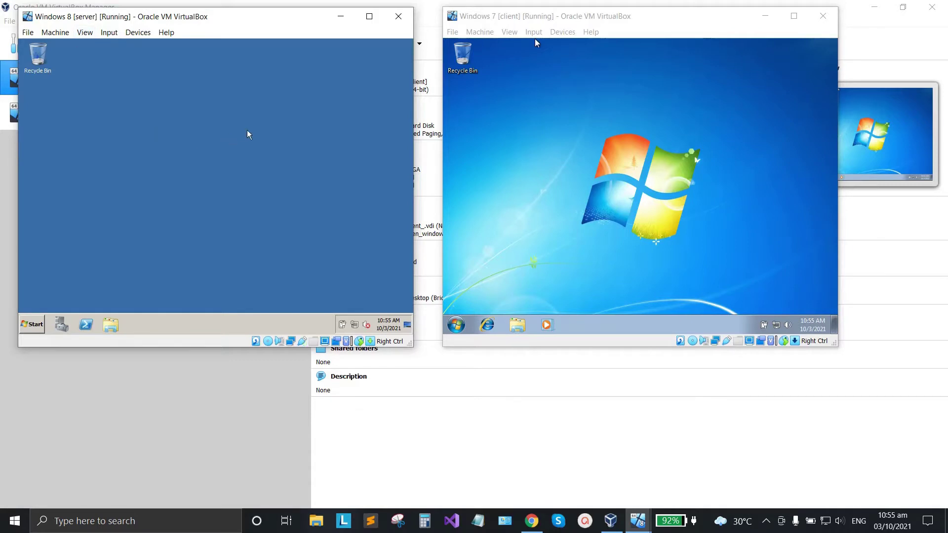
Launch Active Directory Users and Computers from the server's Administrative Tools in the Start menu.
click(37, 324)
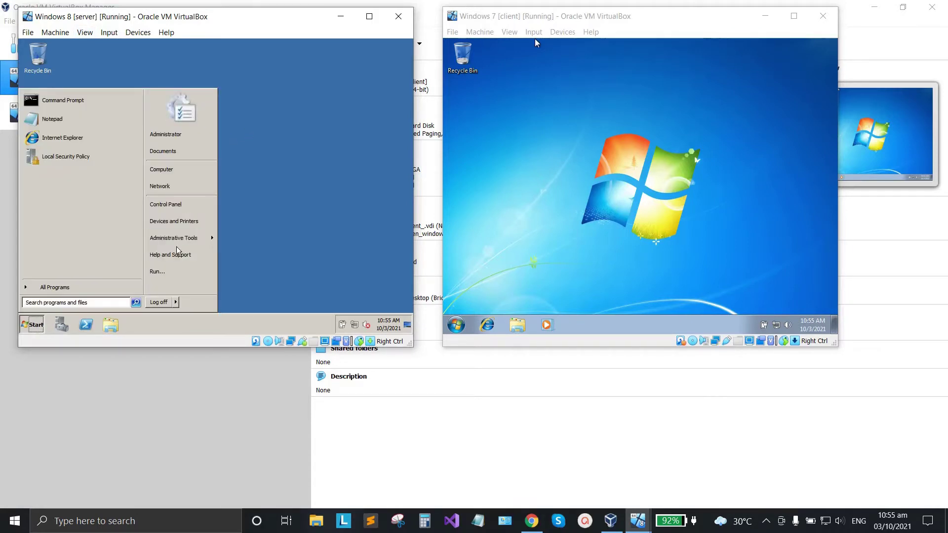
mouse_move(200, 239)
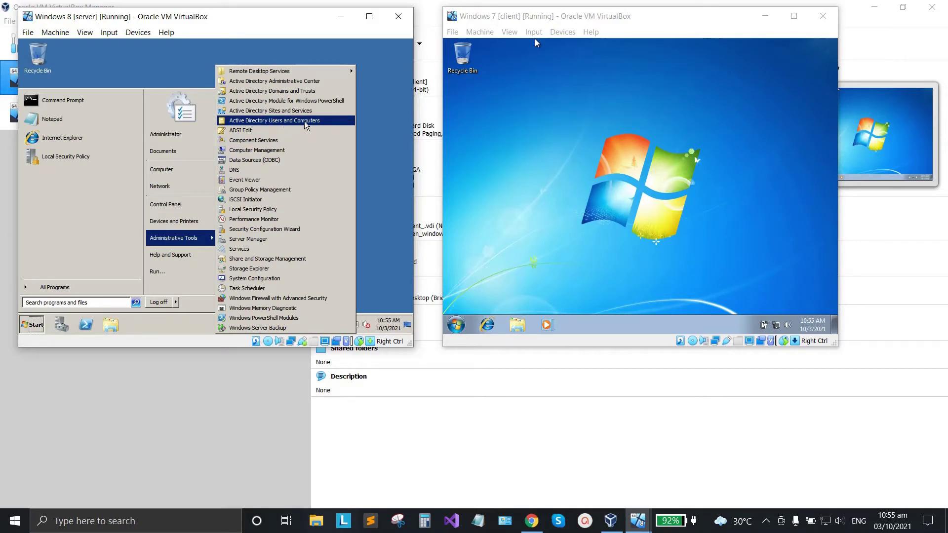
click(272, 124)
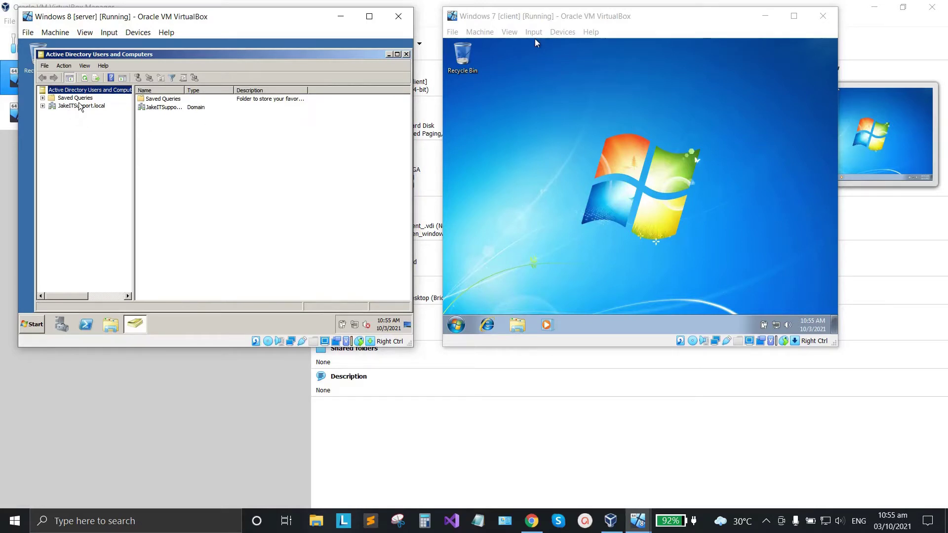
Start a new organizational unit under the JakeITSupport.local domain.
click(78, 106)
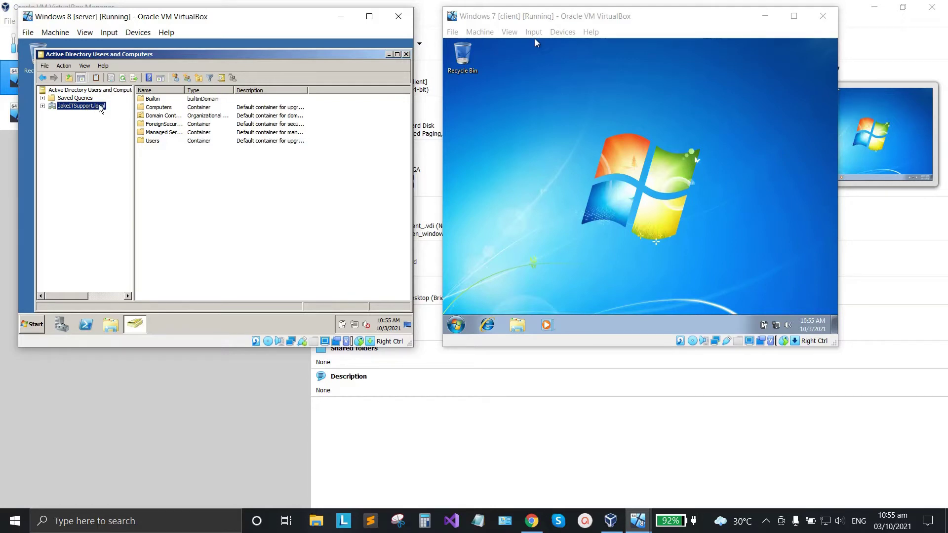
right_click(84, 110)
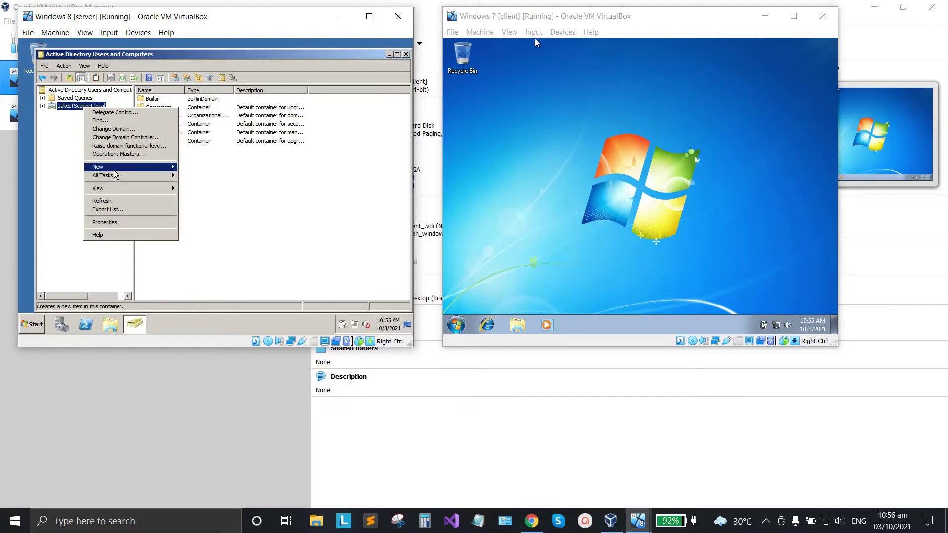
mouse_move(114, 169)
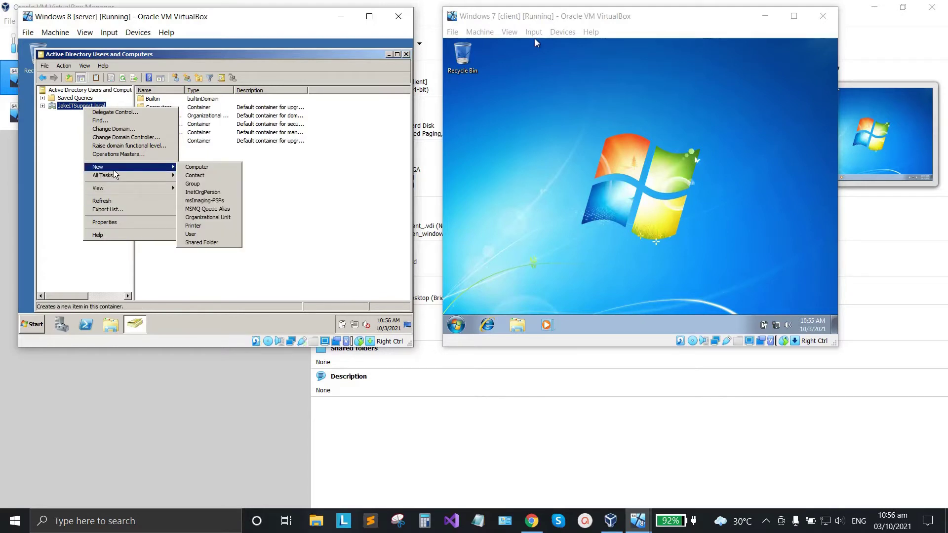
click(197, 218)
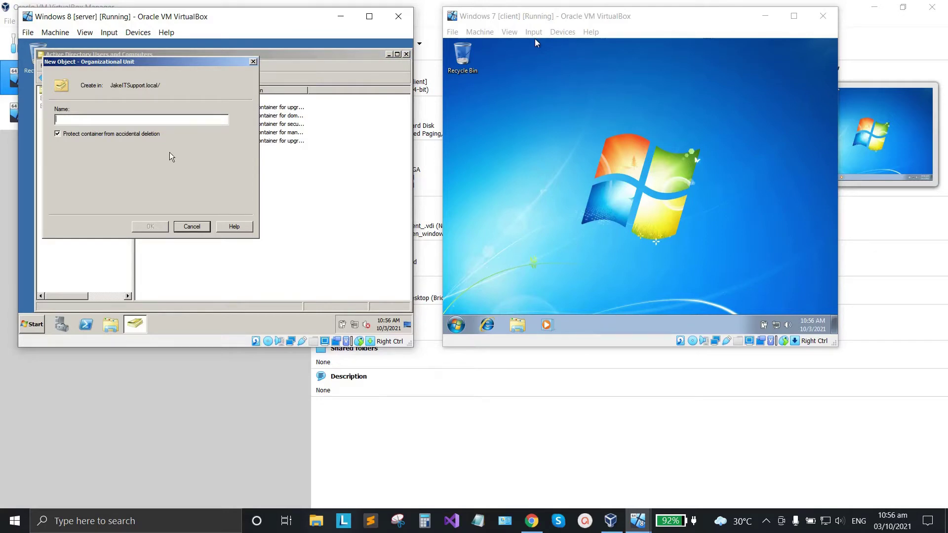
Name the organizational unit 'IT Department' and create it.
text(I)
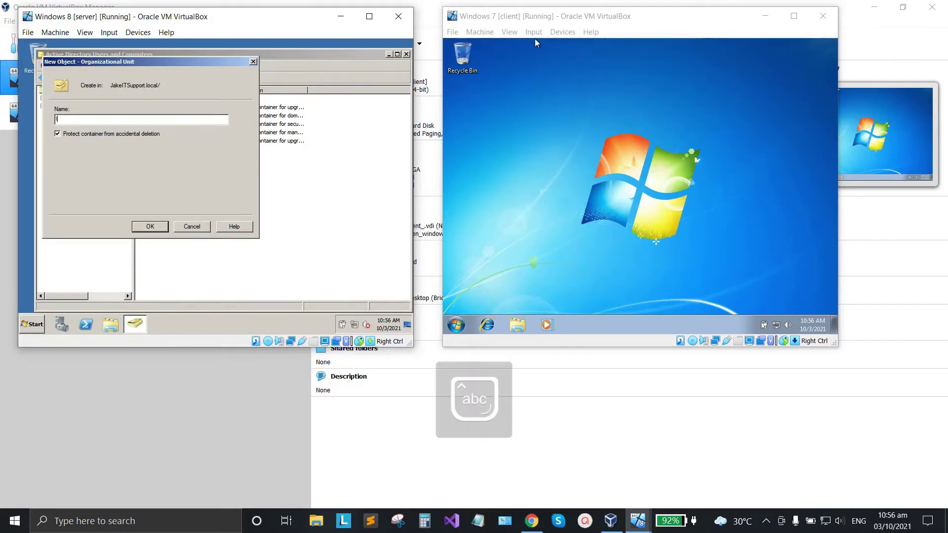
text(t D)
key(Caps_Lock)
text(epart)
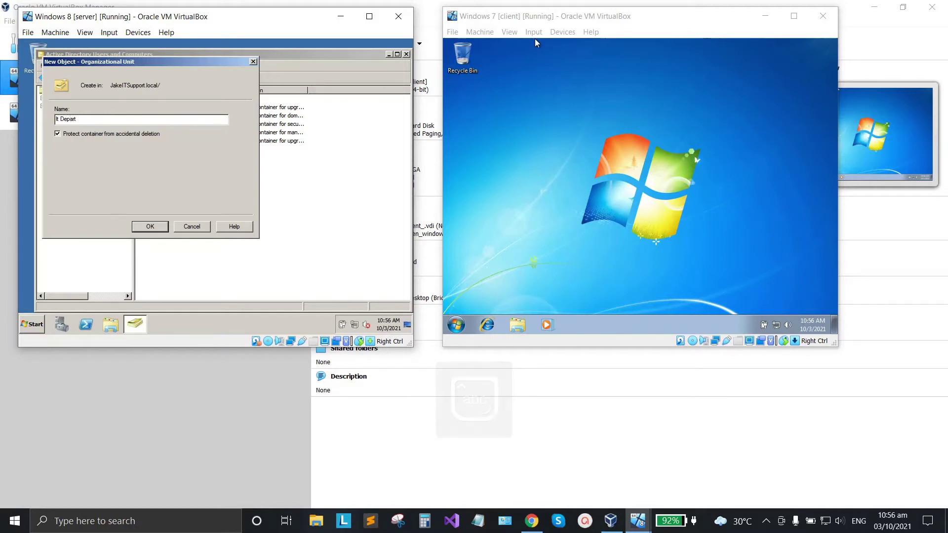
text(tment)
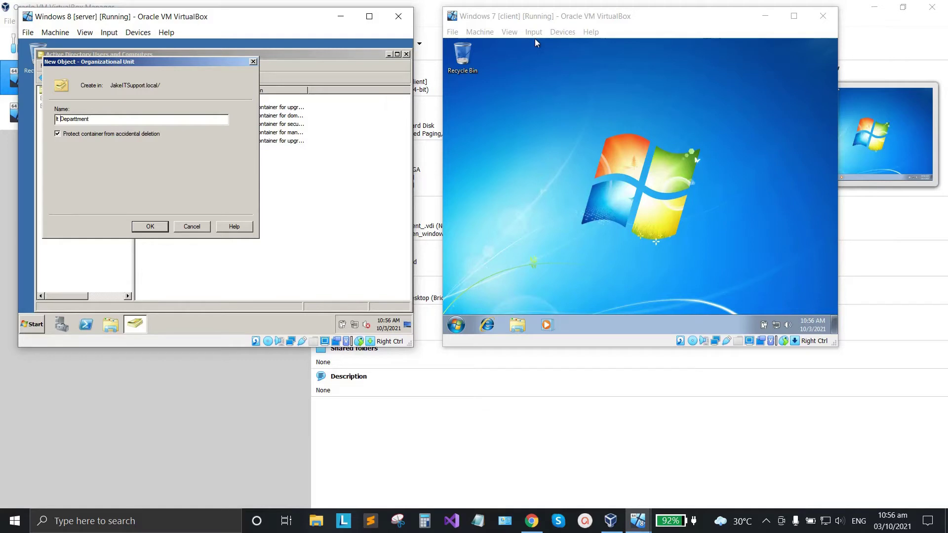
key(Left)
key(Left)
key(Left)
key(Left)
key(BackSpace)
key(Home)
key(Caps_Lock)
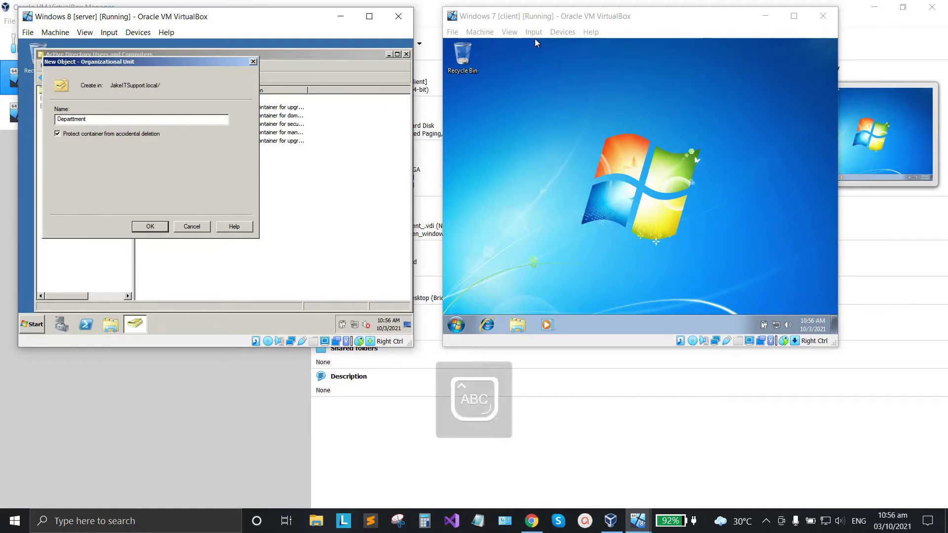
key(Right)
key(BackSpace)
text(T)
key(Caps_Lock)
click(151, 227)
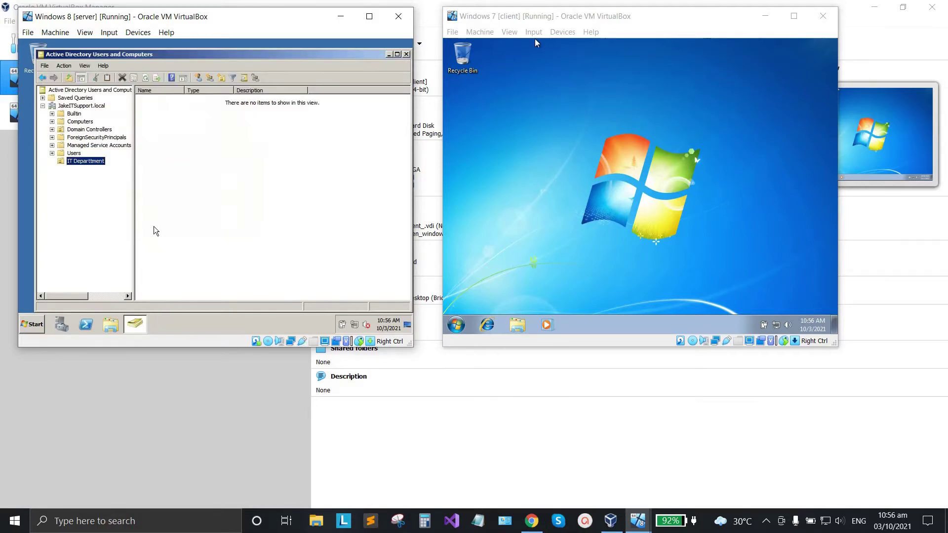
Rename the new unit, deleting the extra 't' so it reads 'IT Department'.
right_click(79, 161)
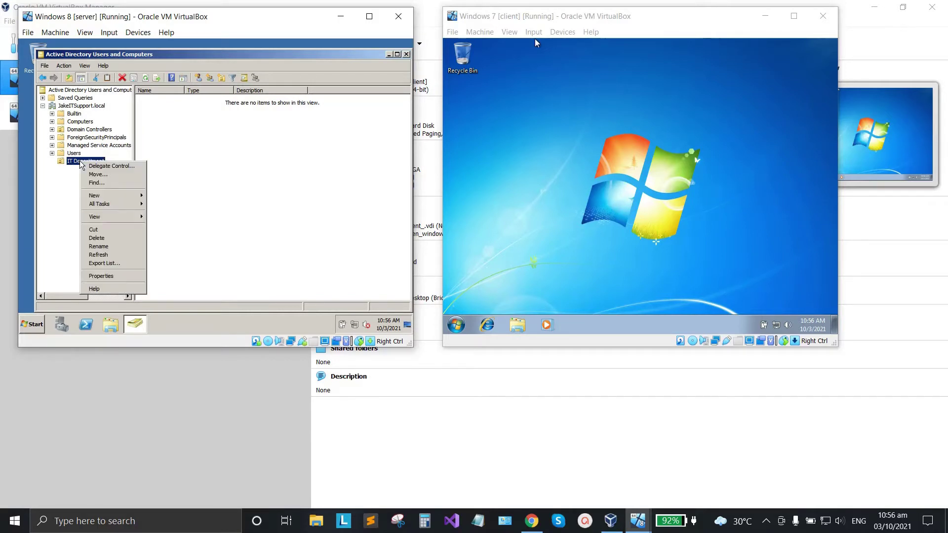
click(66, 185)
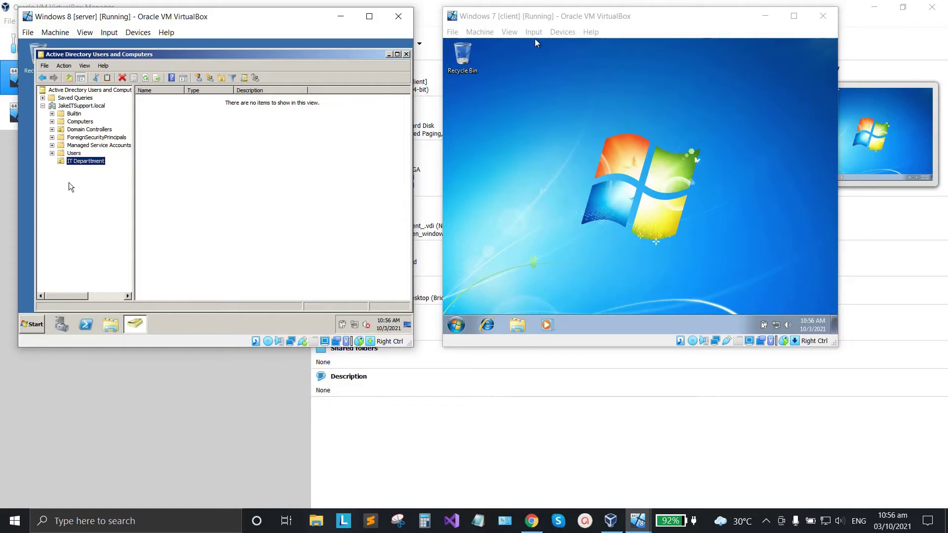
right_click(90, 163)
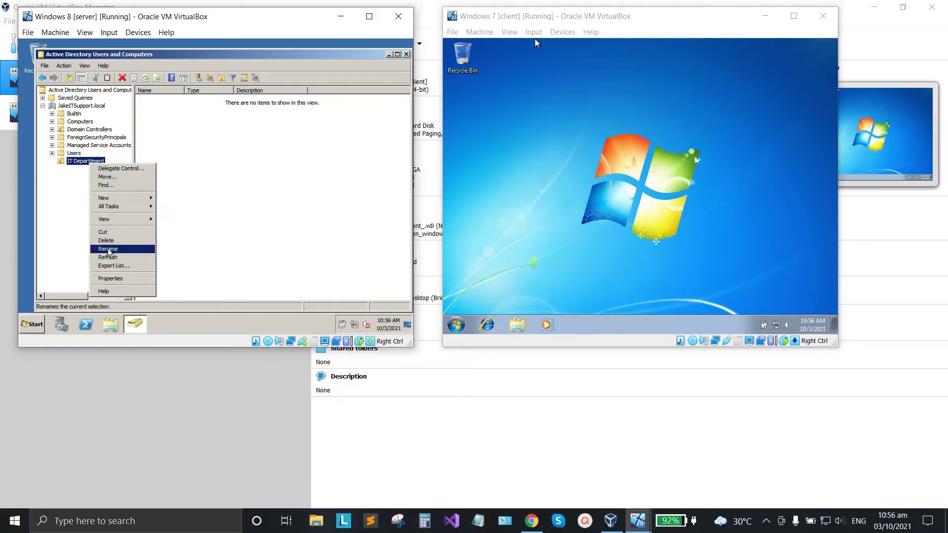
click(108, 249)
click(89, 172)
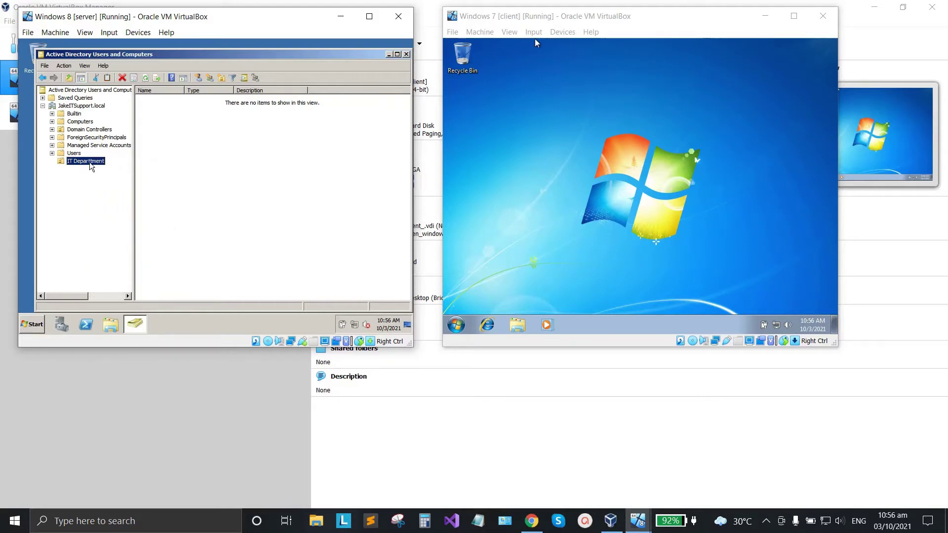
right_click(92, 166)
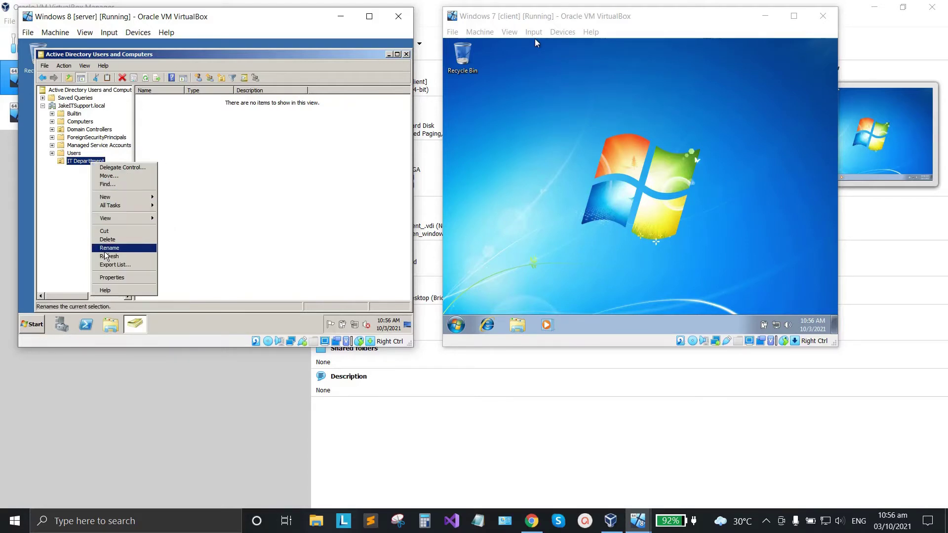
click(106, 248)
click(91, 161)
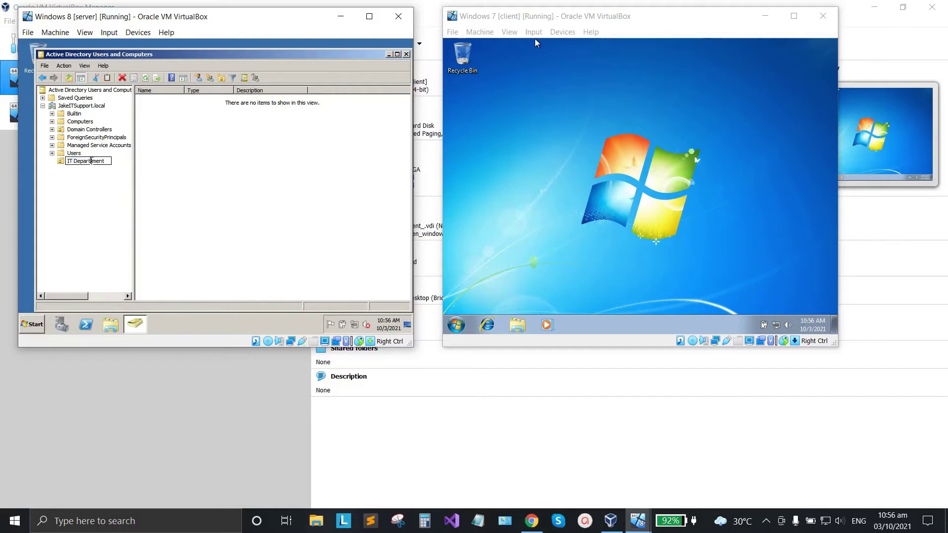
key(BackSpace)
key(Return)
right_click(85, 164)
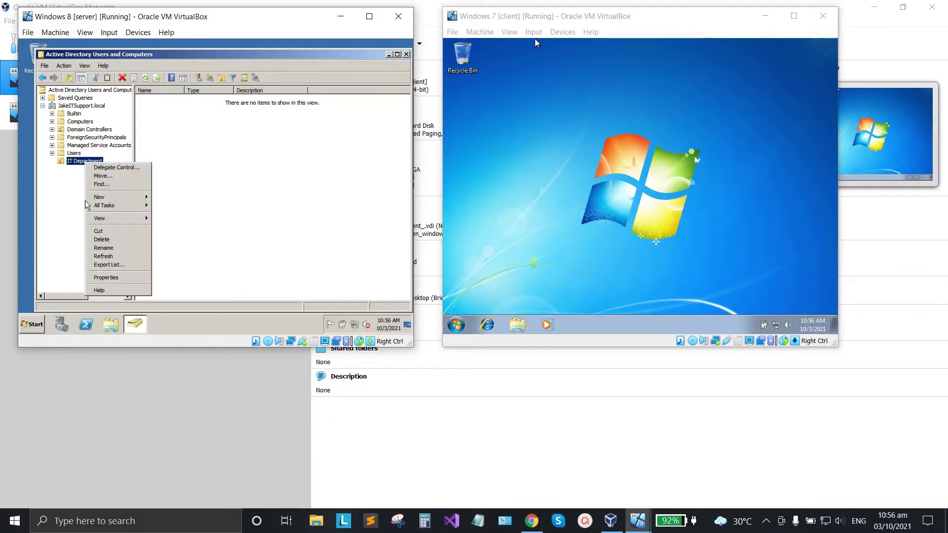
mouse_move(120, 197)
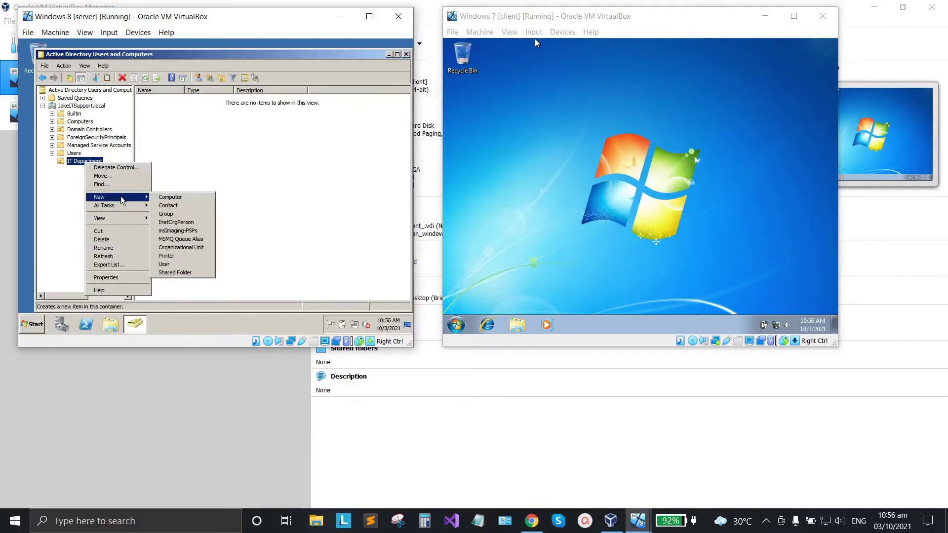
Start a new IT Department user, fill first, full and logon names, and reach the password page.
click(170, 265)
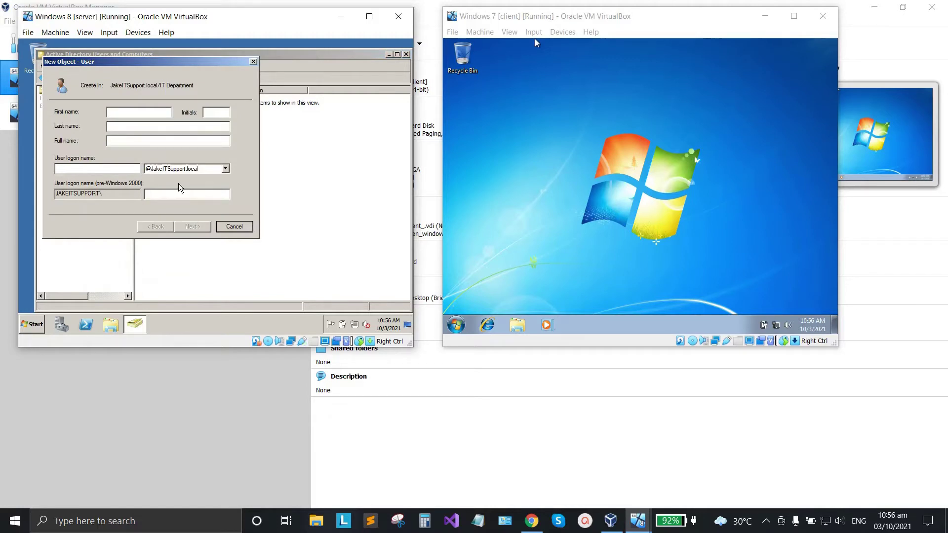
text(La)
text(La)
text(y)
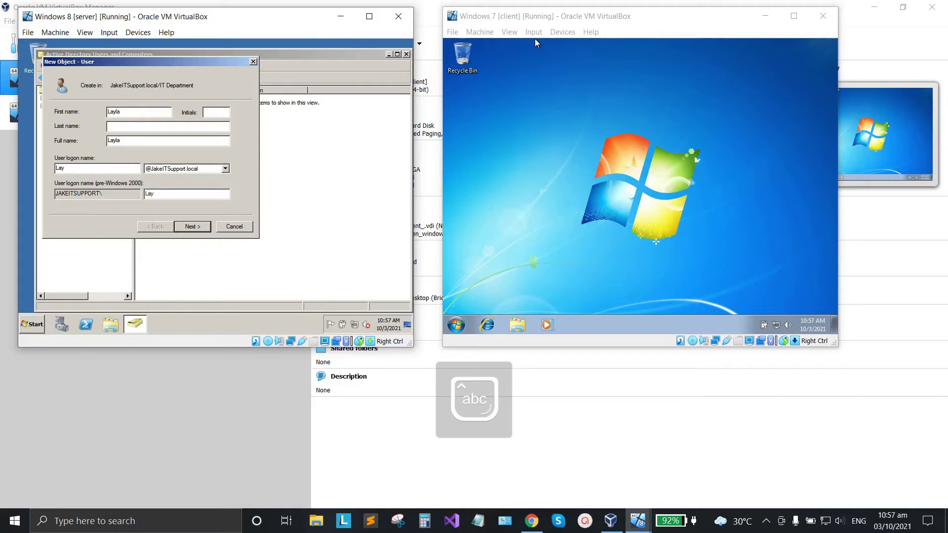
text(la)
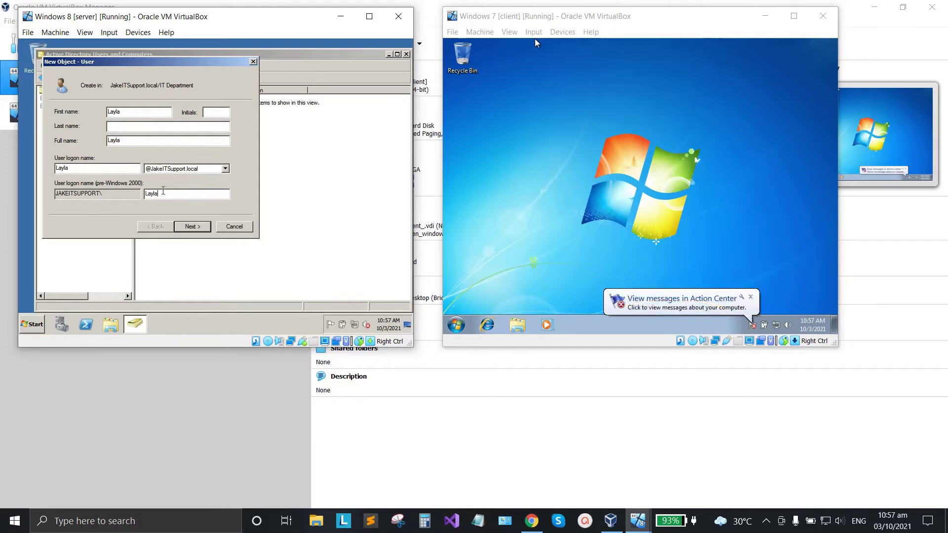
click(127, 113)
click(117, 140)
click(194, 227)
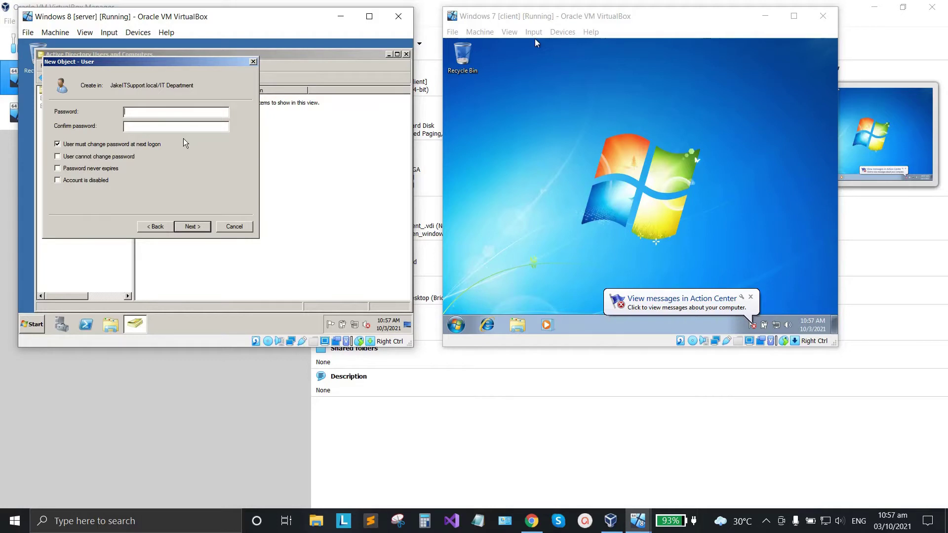
Enter a password with Password never expires ticked, try to finish, and dismiss the policy error.
text(PasPas)
click(58, 168)
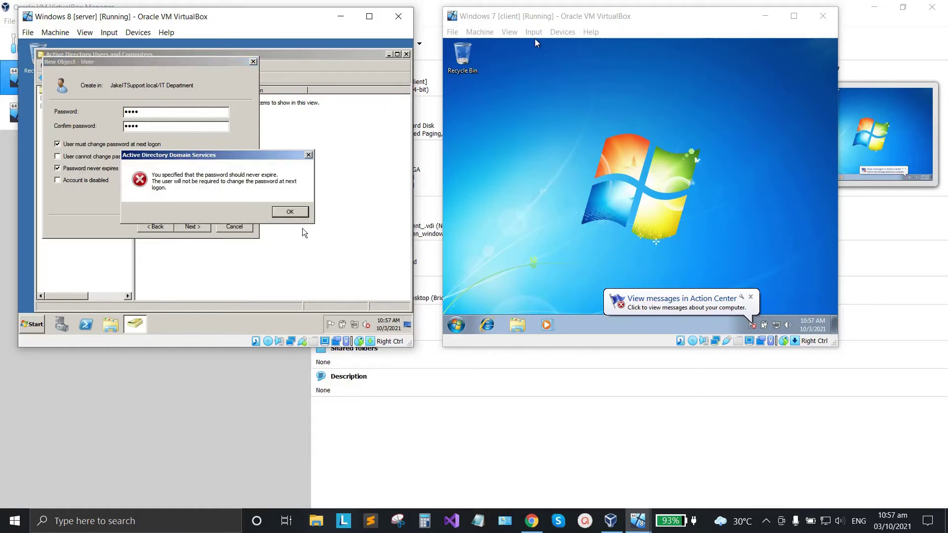
click(291, 213)
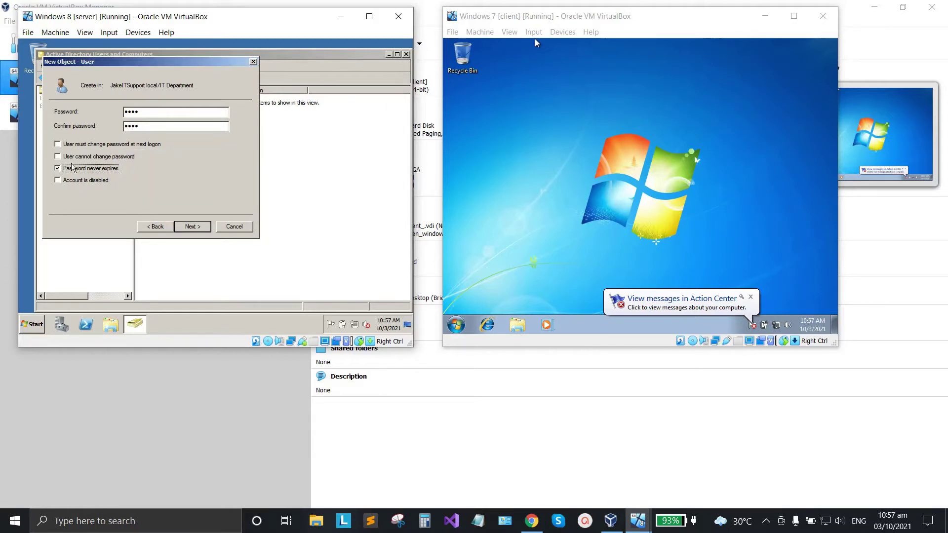
click(191, 230)
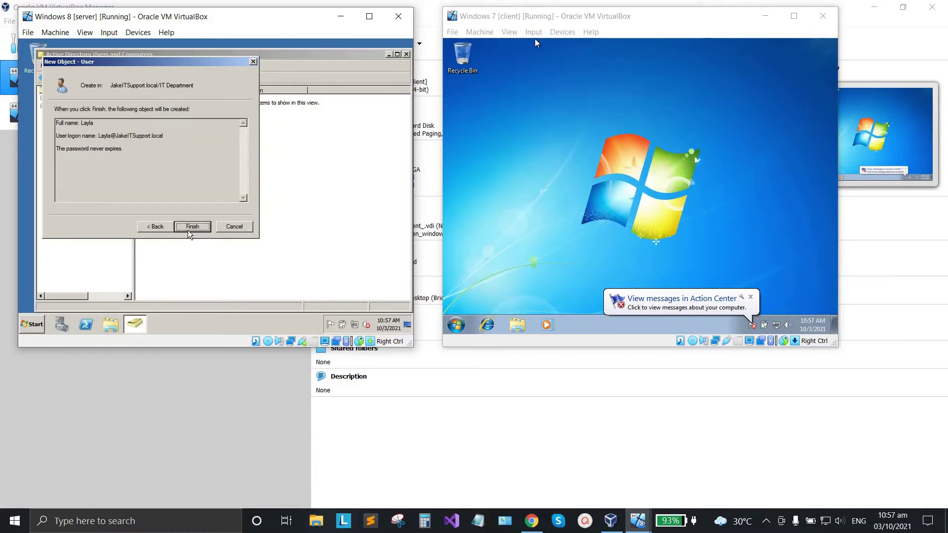
click(188, 230)
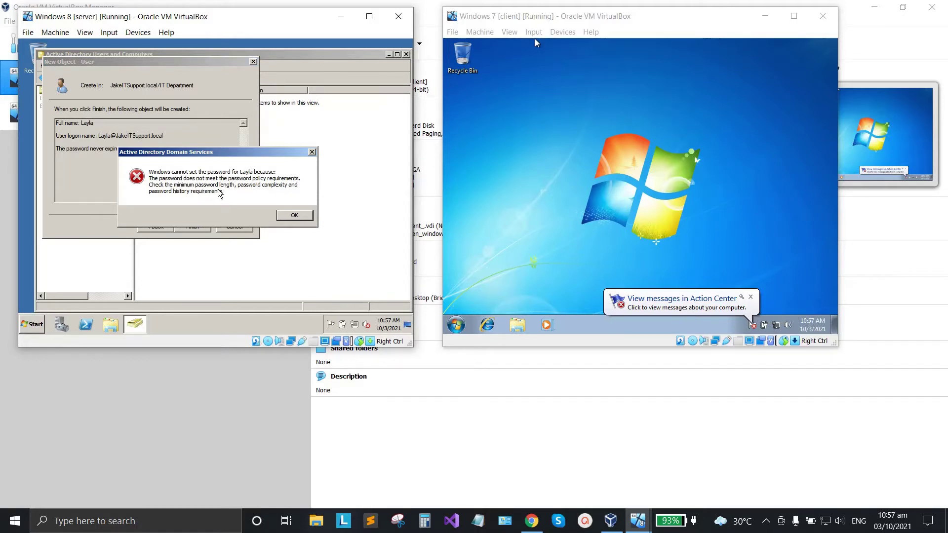
click(291, 213)
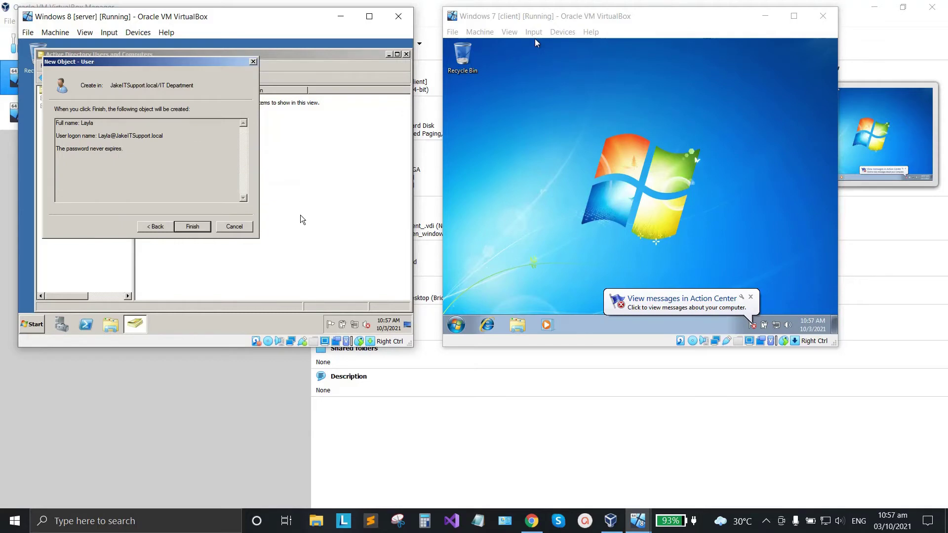
Re-enter a policy-compliant password in both fields and finish creating the user account.
click(170, 228)
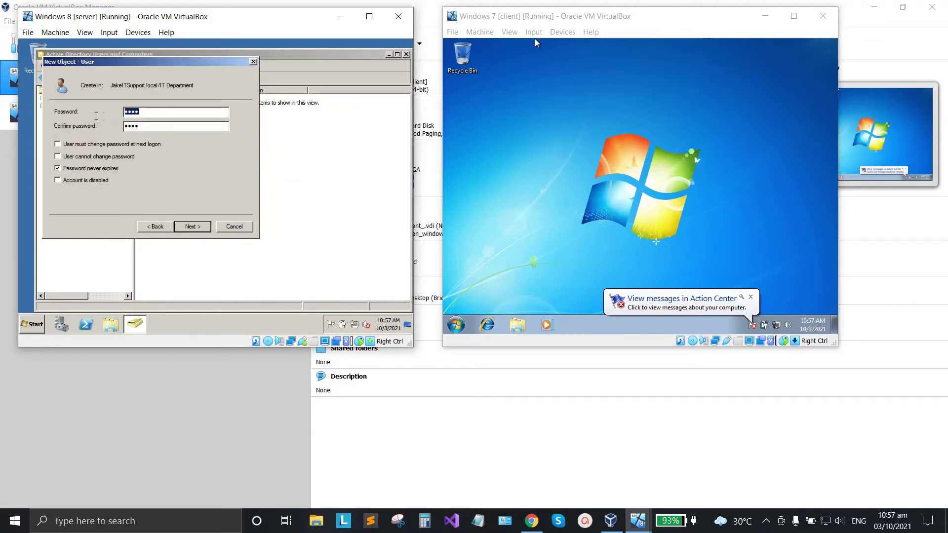
key(BackSpace)
key(Caps_Lock)
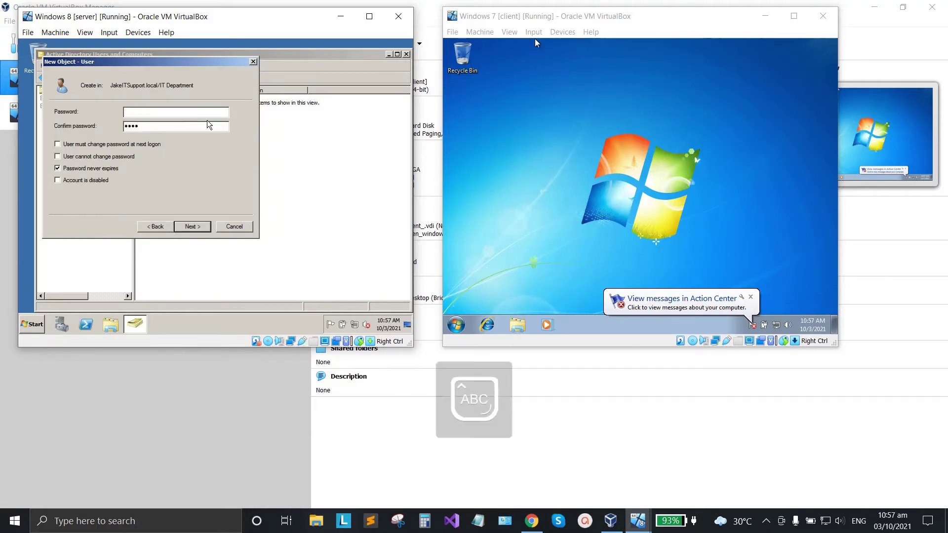
text(P)
key(Caps_Lock)
text(assword1)
key(Tab)
key(Caps_Lock)
text(P)
key(Caps_Lock)
text(assword1)
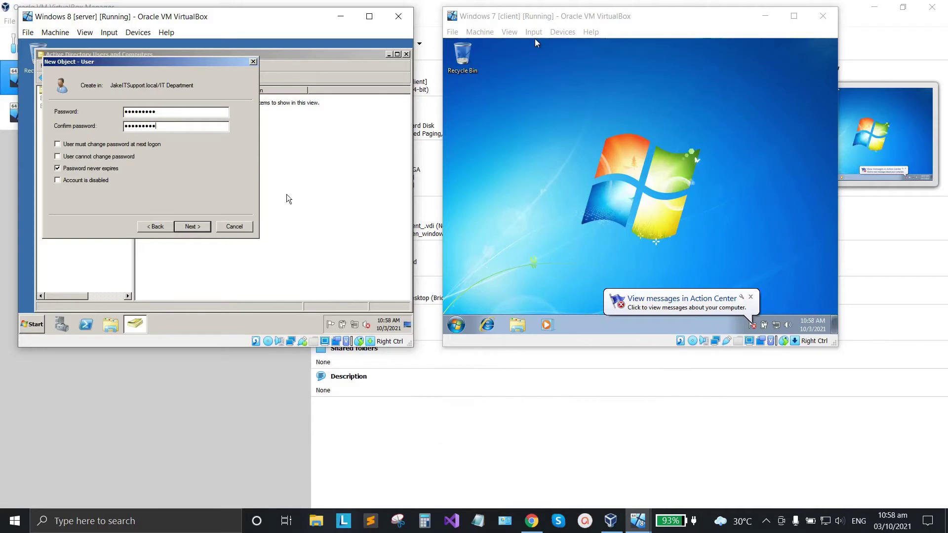
click(190, 232)
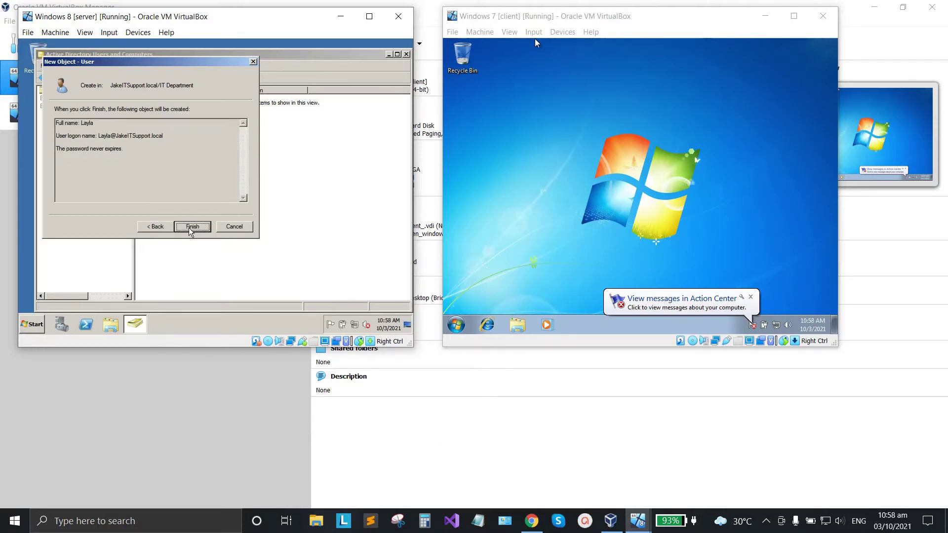
click(190, 230)
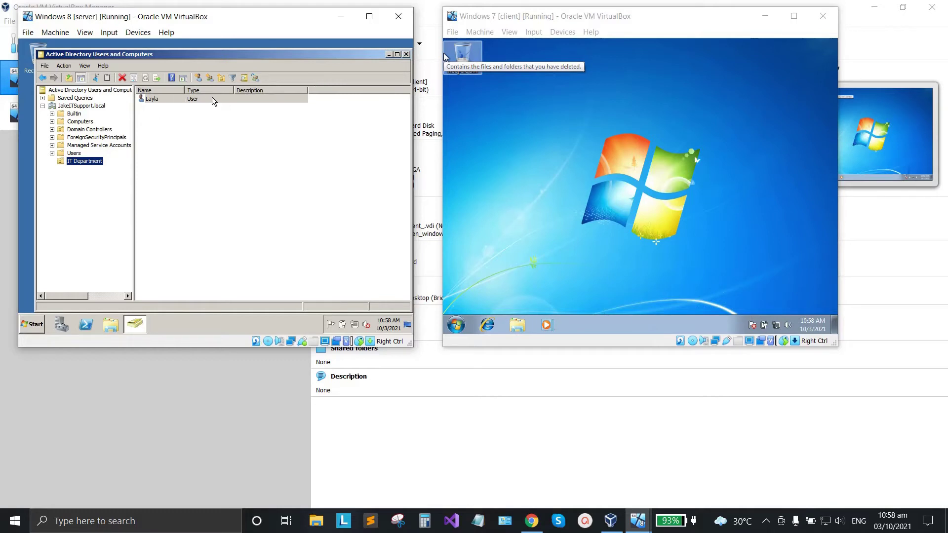
Close the server's directory console, then lock the Windows 7 client and choose Switch User.
click(406, 55)
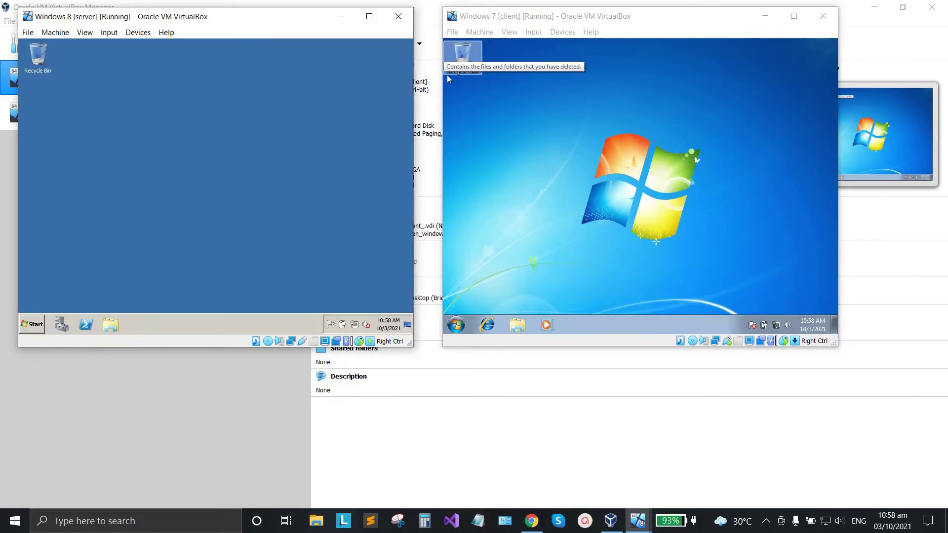
click(518, 87)
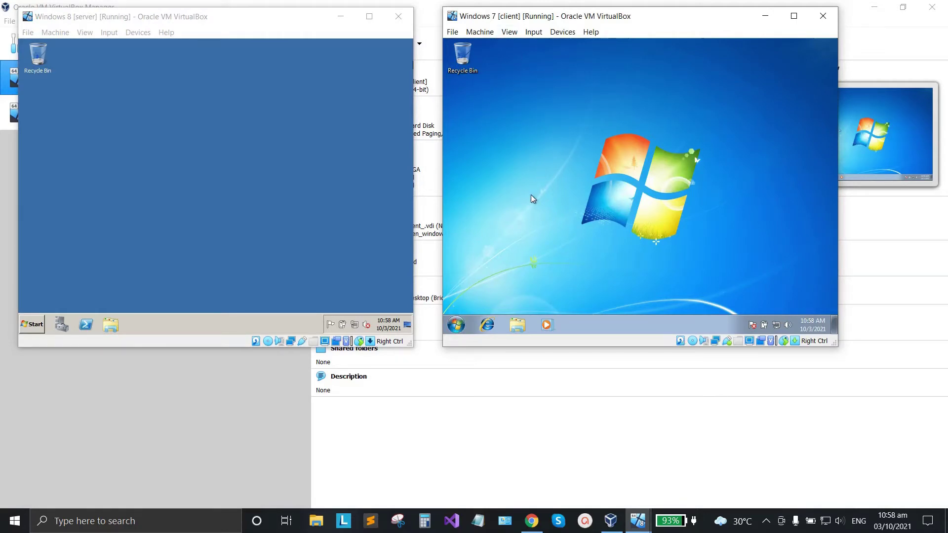
click(457, 326)
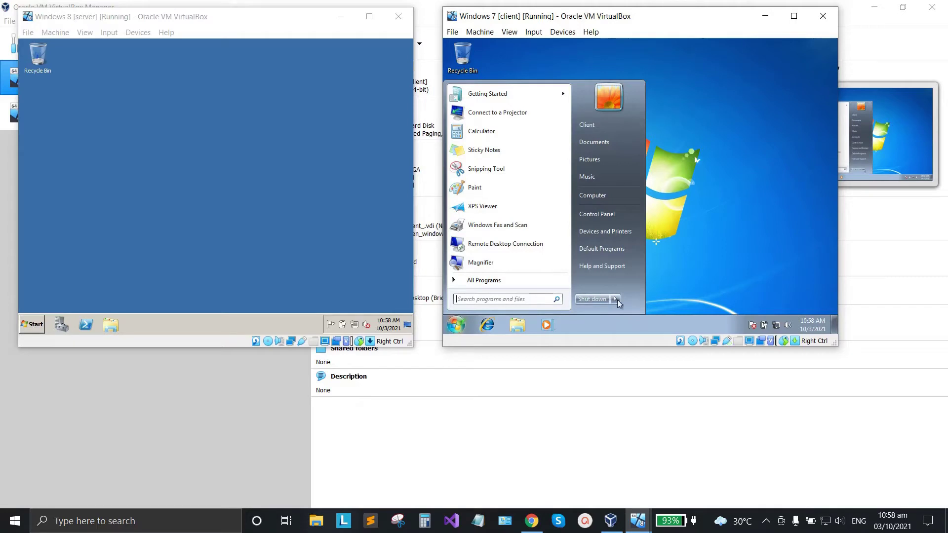
mouse_move(615, 299)
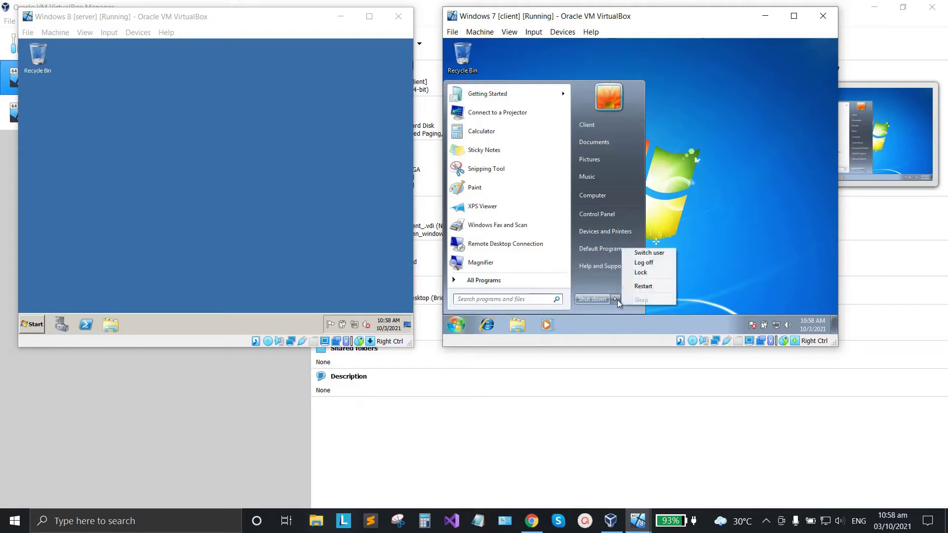
click(640, 273)
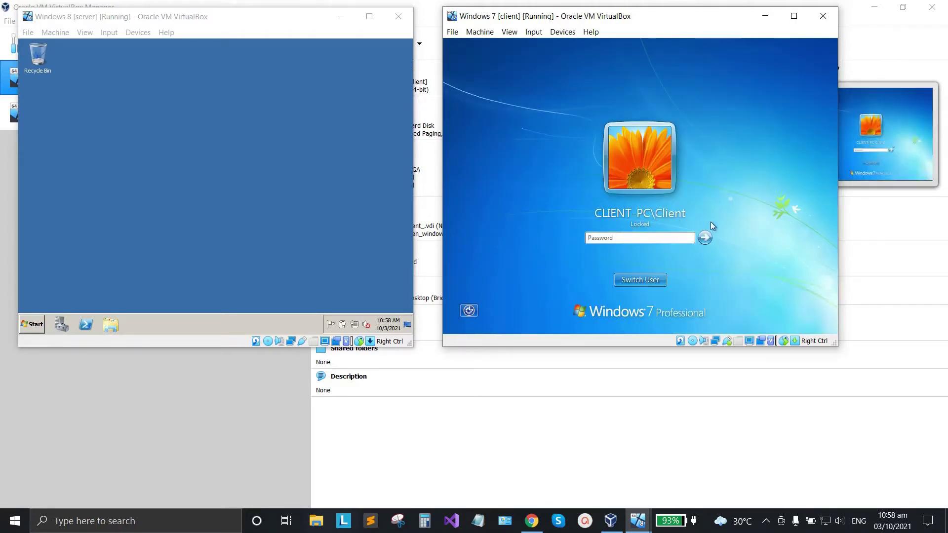
click(636, 281)
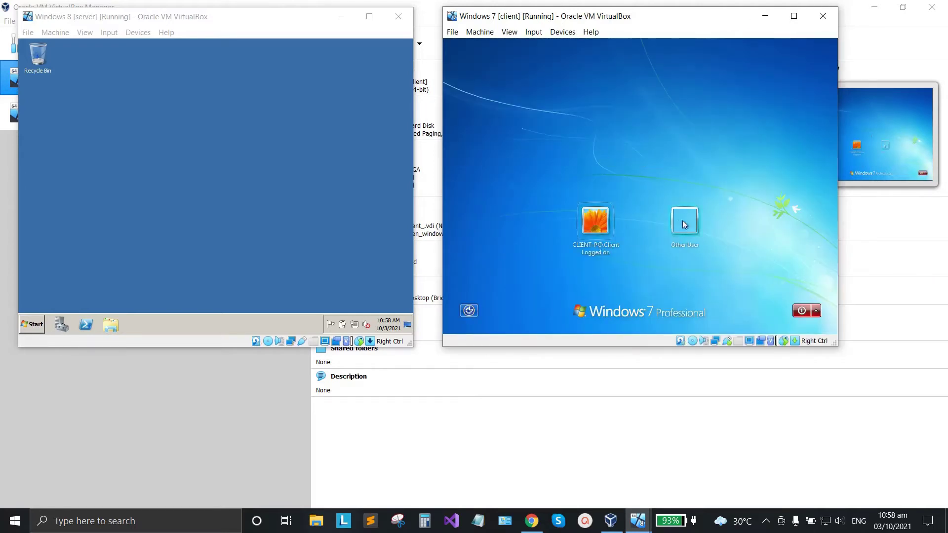
Sign in to the Windows 7 client as the new domain user with its password.
click(685, 224)
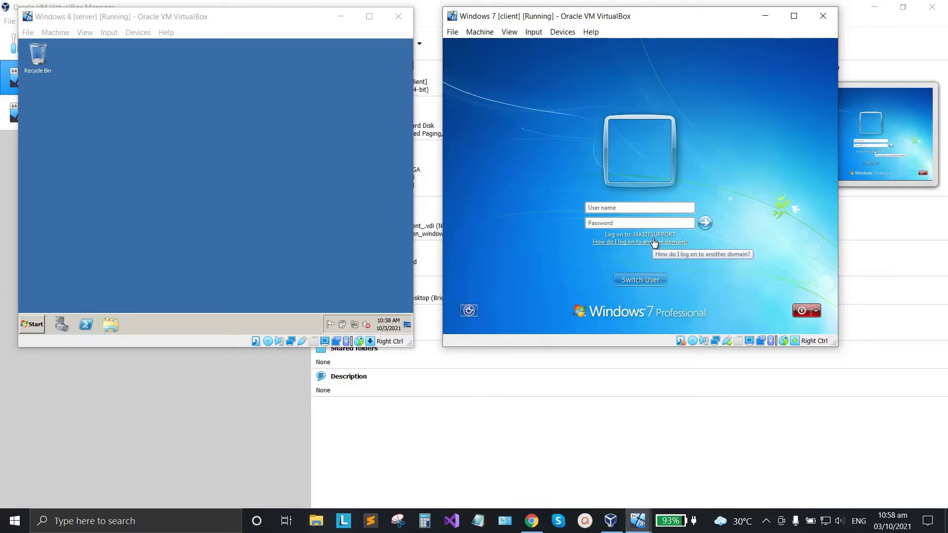
click(31, 324)
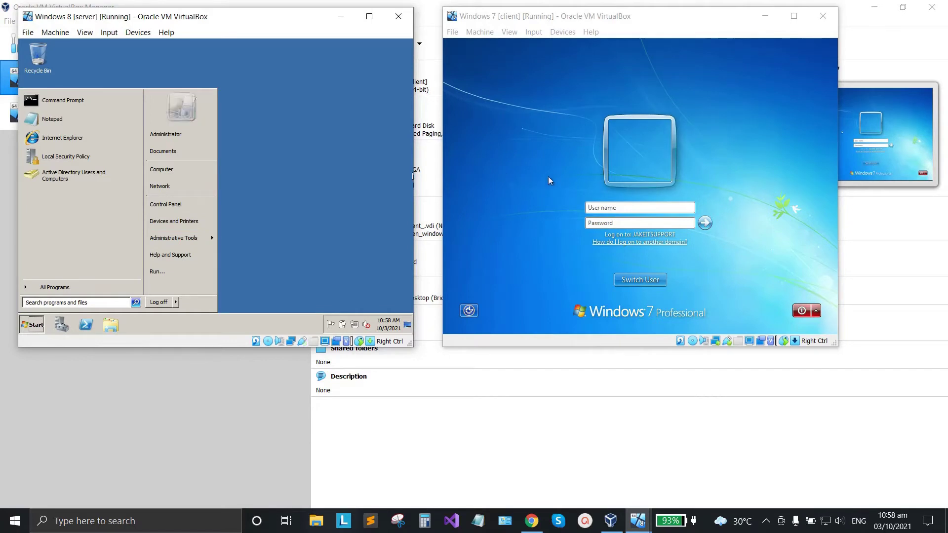
click(606, 207)
key(Caps_Lock)
text(L)
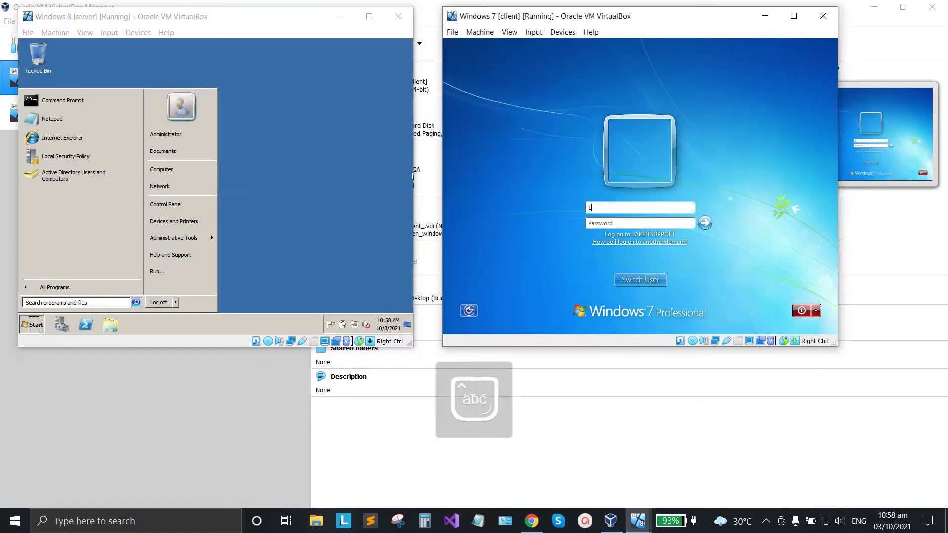
text(ayla)
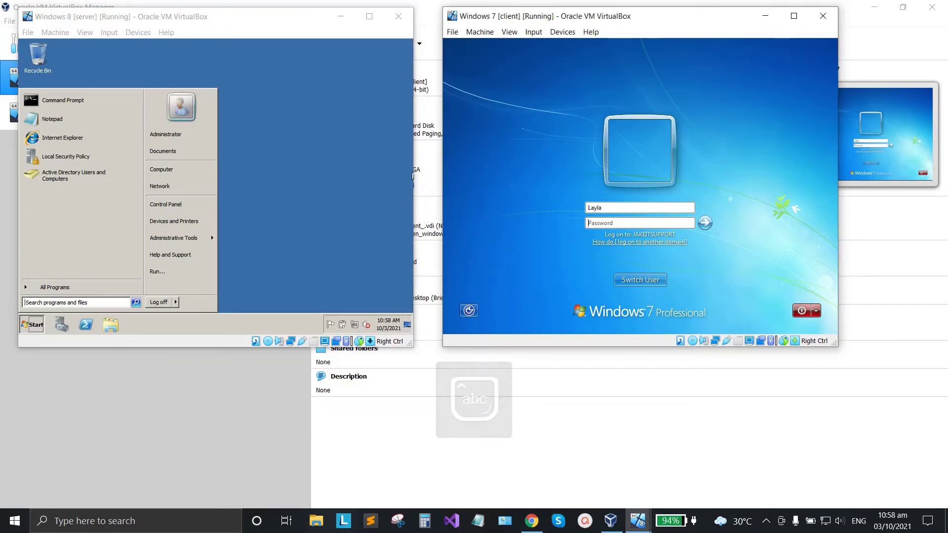
key(Tab)
text(P)
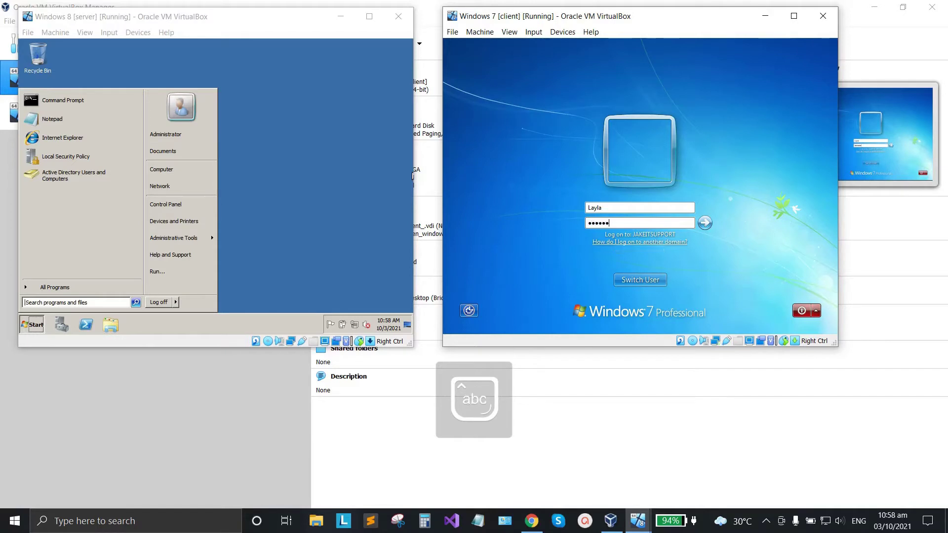
key(Return)
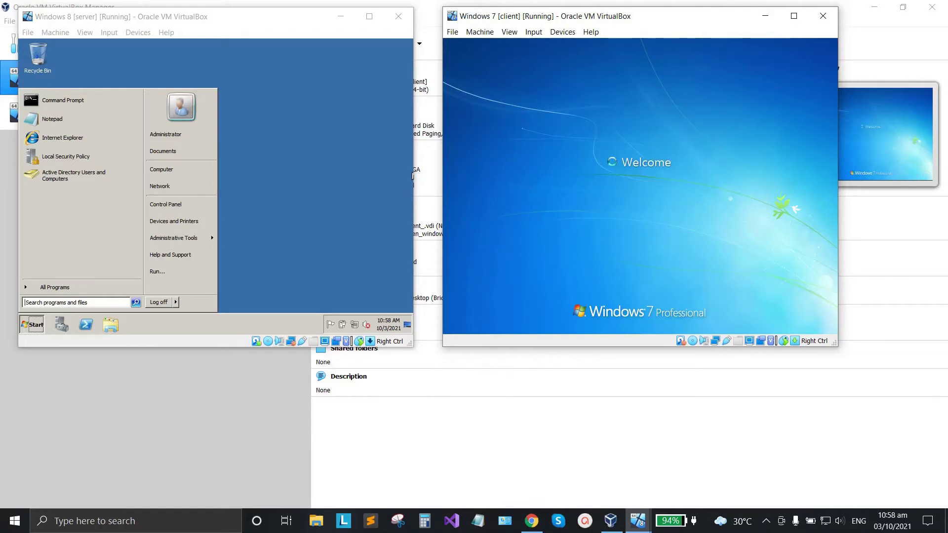
click(320, 152)
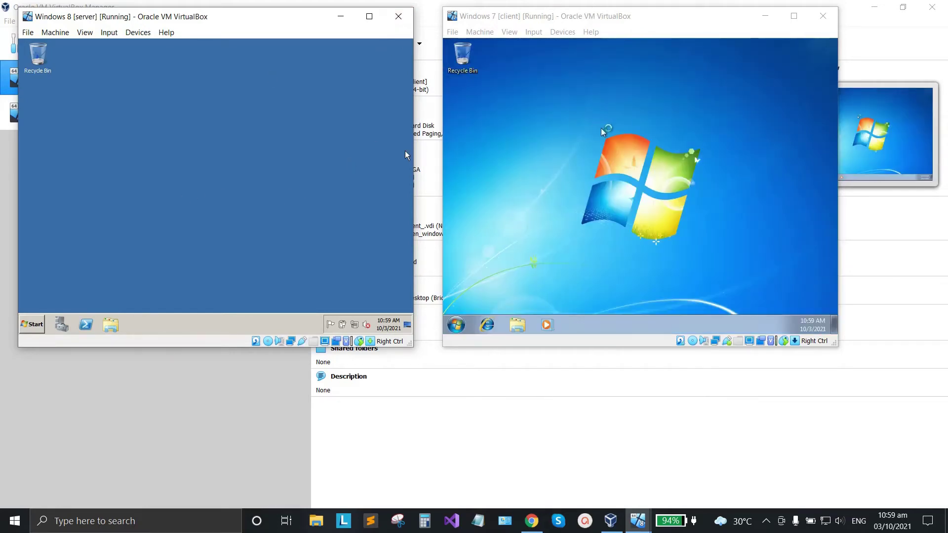
Open the signed-in user's personal folder from the client's Start menu.
click(458, 326)
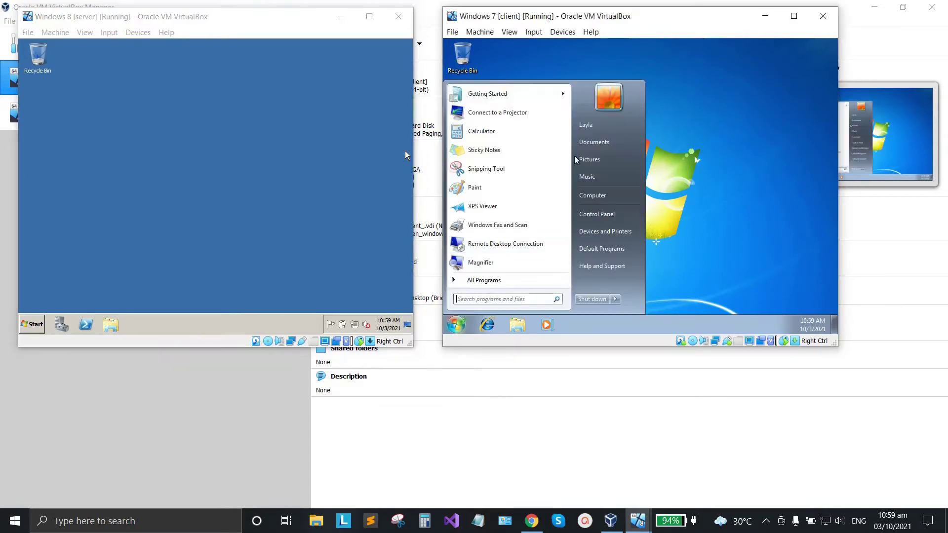
click(604, 129)
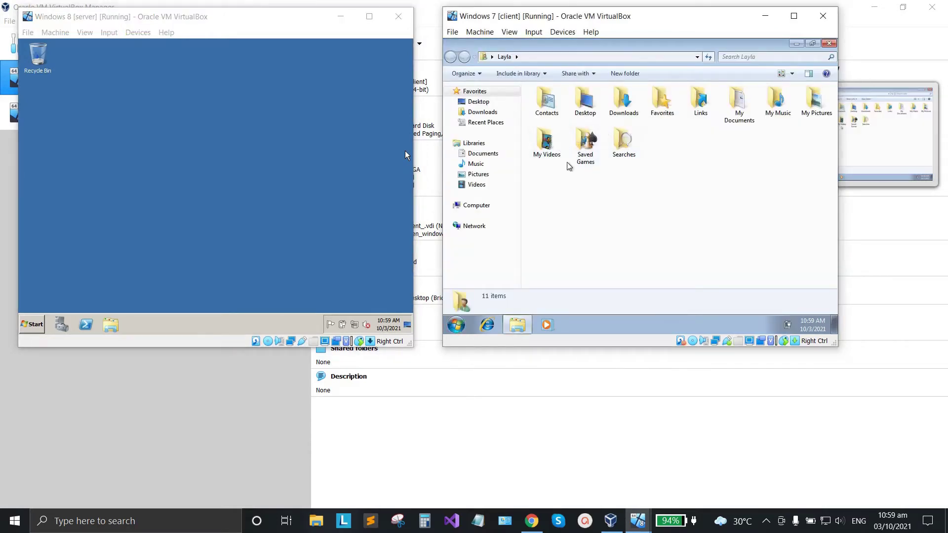
click(457, 326)
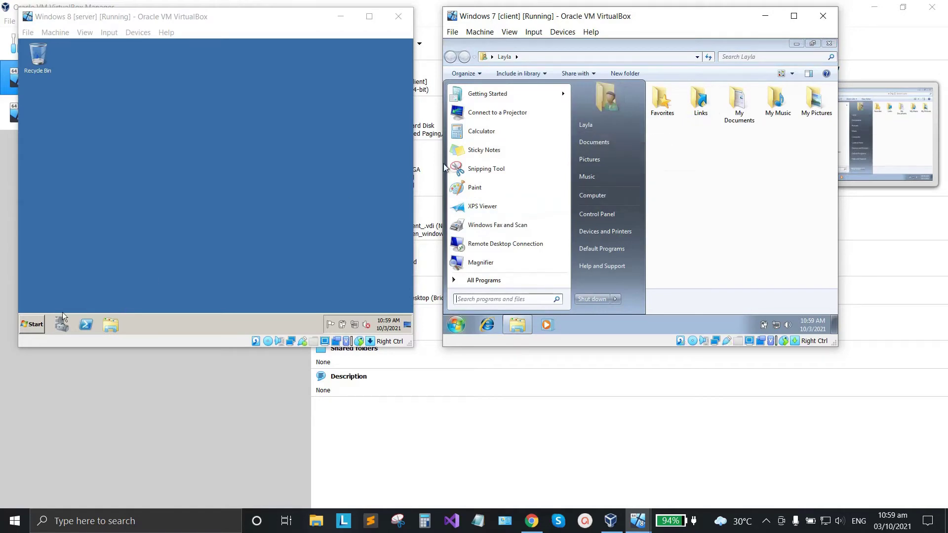
click(32, 324)
Reopen Active Directory Users and Computers and start a new user in JakeITSupport.local.
mouse_move(207, 244)
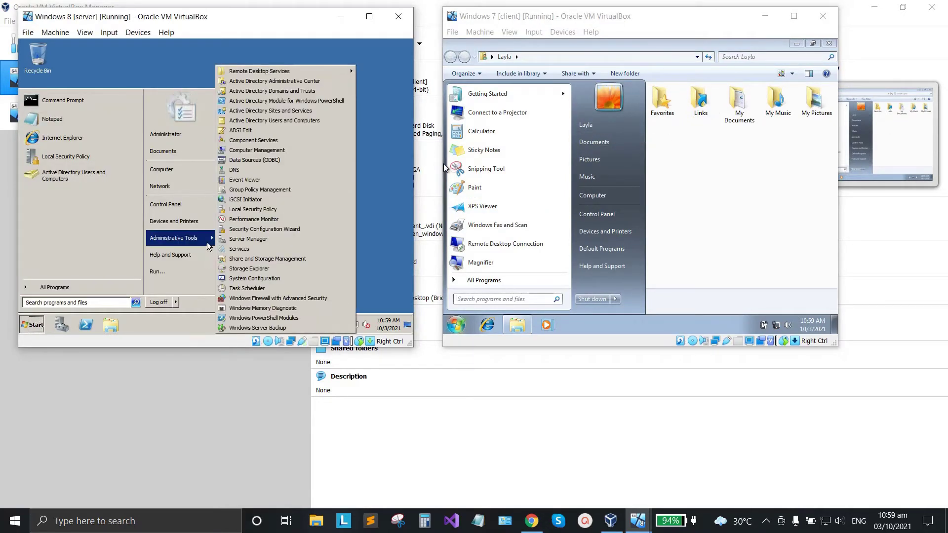
click(271, 121)
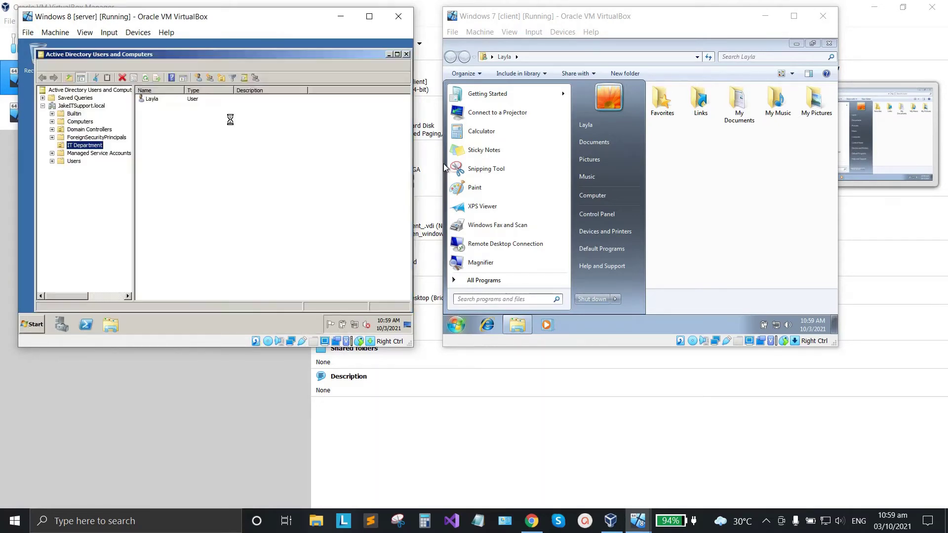
click(87, 147)
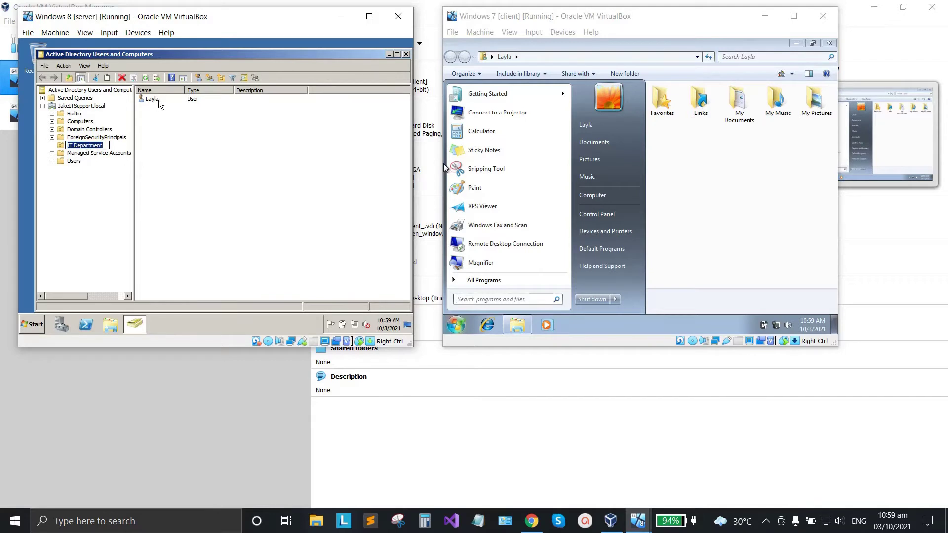
click(160, 104)
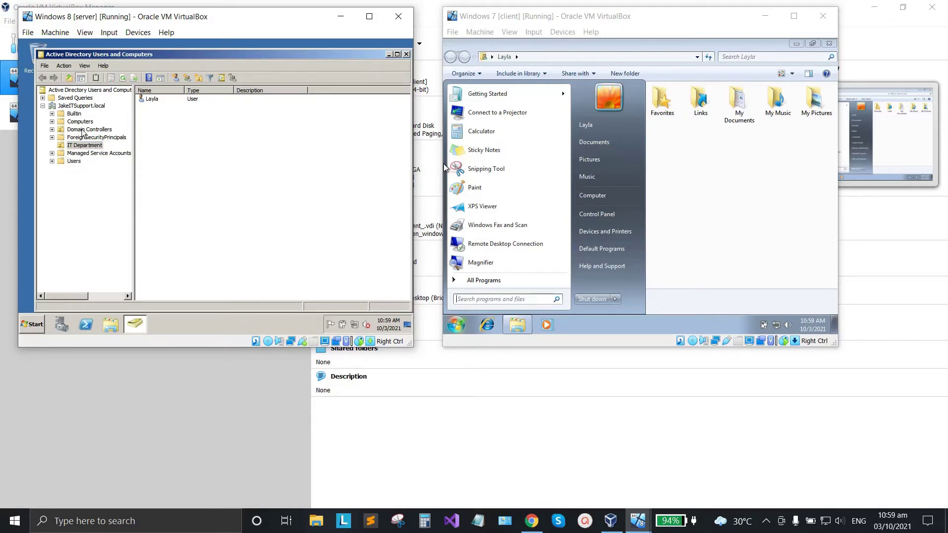
click(82, 105)
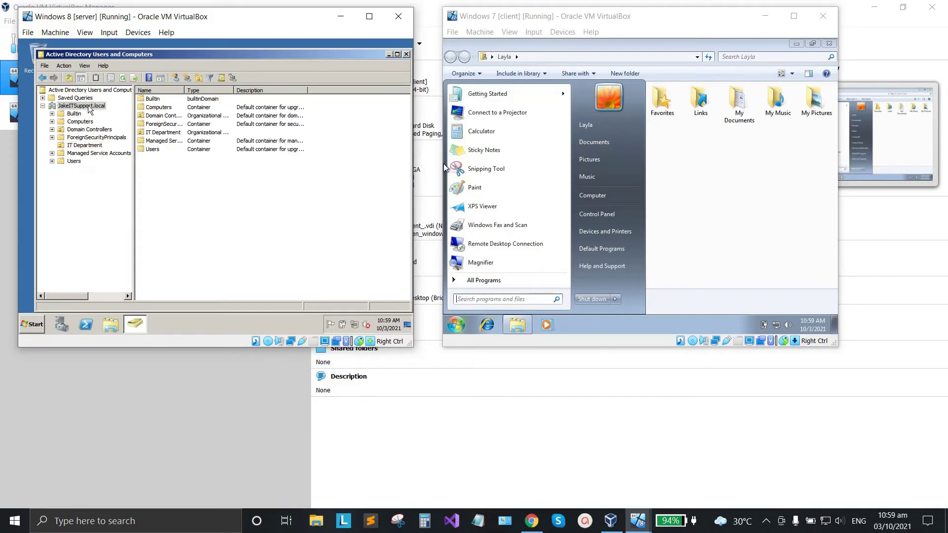
right_click(87, 106)
mouse_move(118, 167)
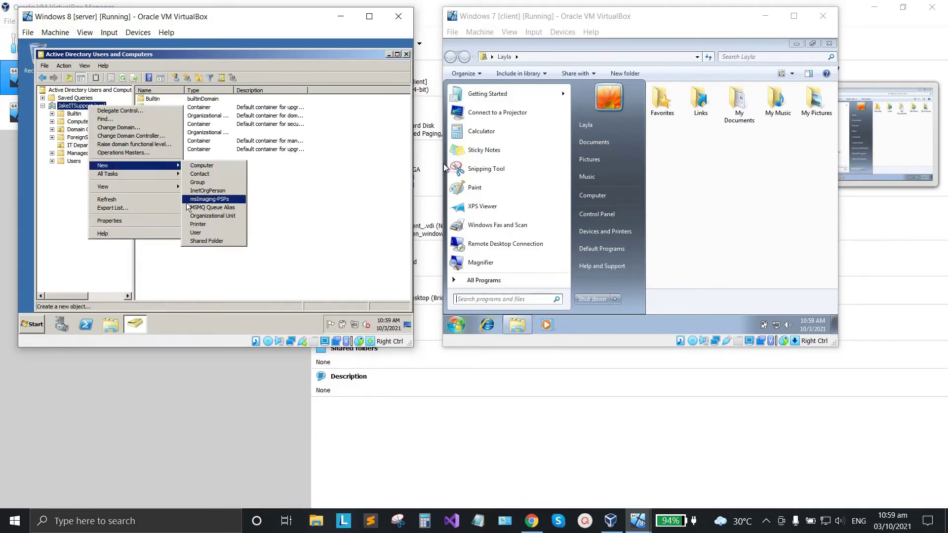
click(196, 232)
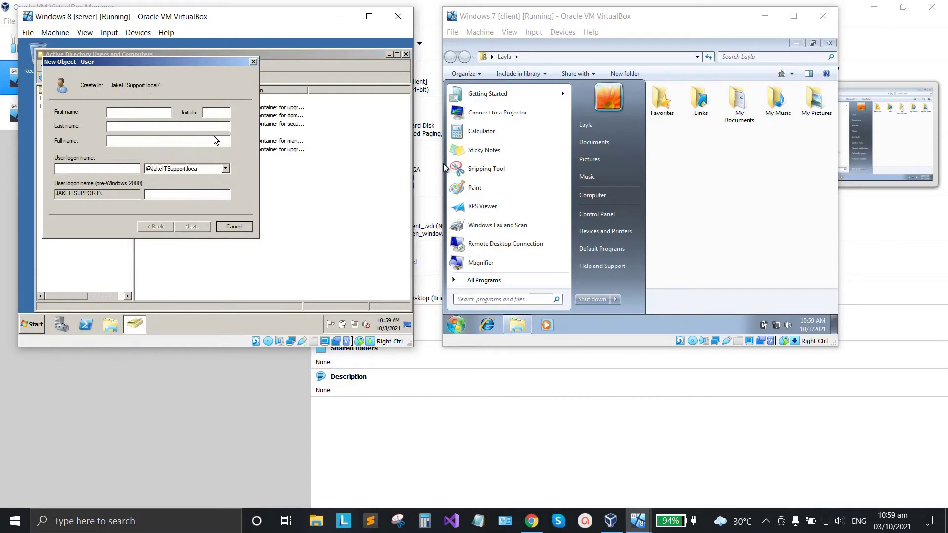
Fill in the second user's first name and logon name and reach the password page.
text(T)
key(Caps_Lock)
text(igrea)
key(BackSpace)
key(BackSpace)
key(BackSpace)
key(BackSpace)
key(BackSpace)
key(BackSpace)
key(Caps_Lock)
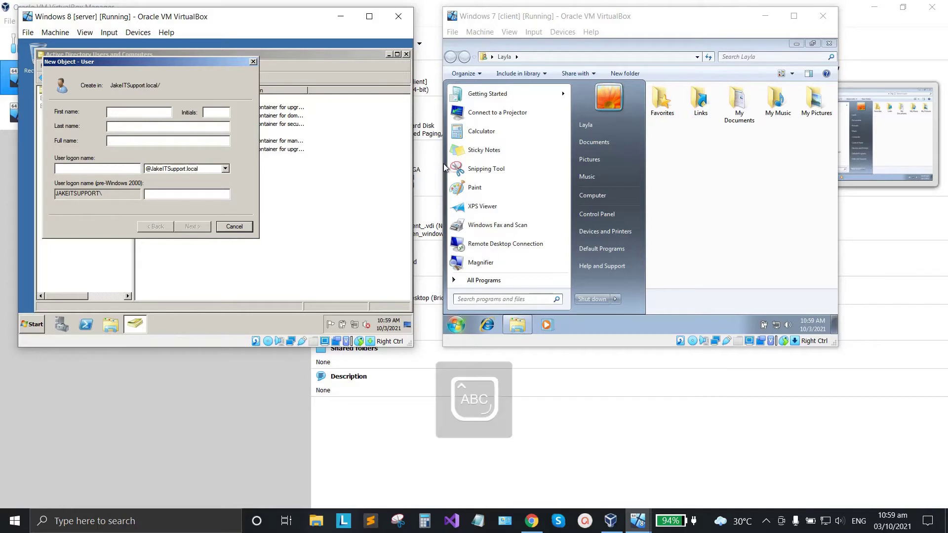
text(M)
key(Caps_Lock)
text(iya)
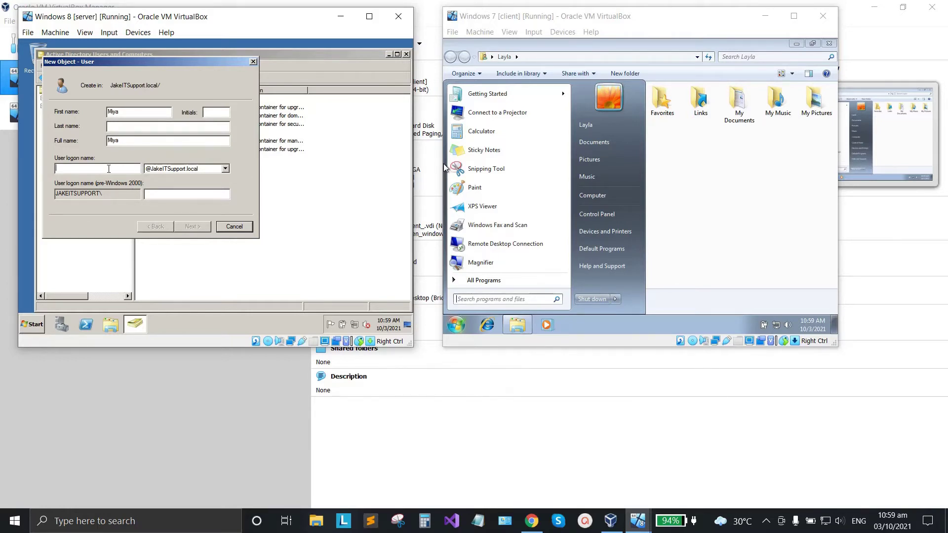
key(Caps_Lock)
text(M)
key(Caps_Lock)
text(iya)
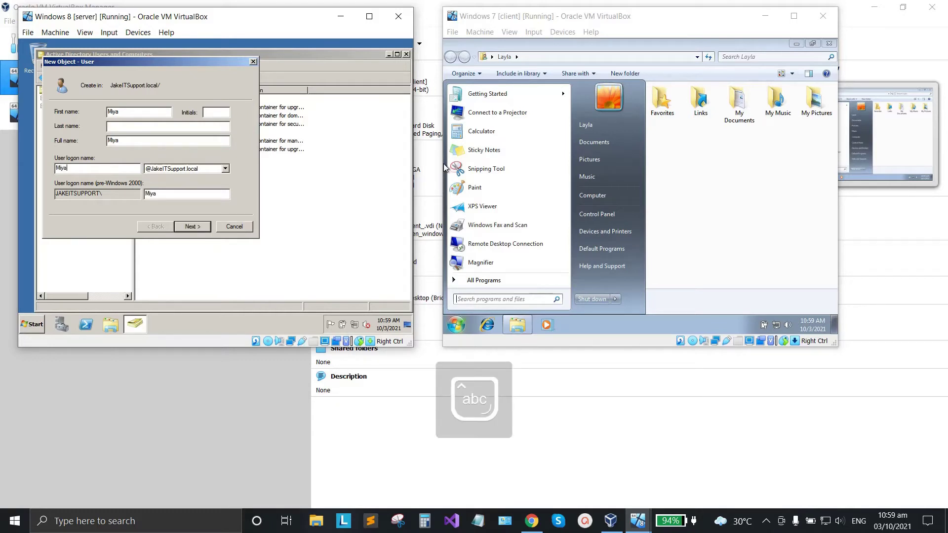
click(194, 228)
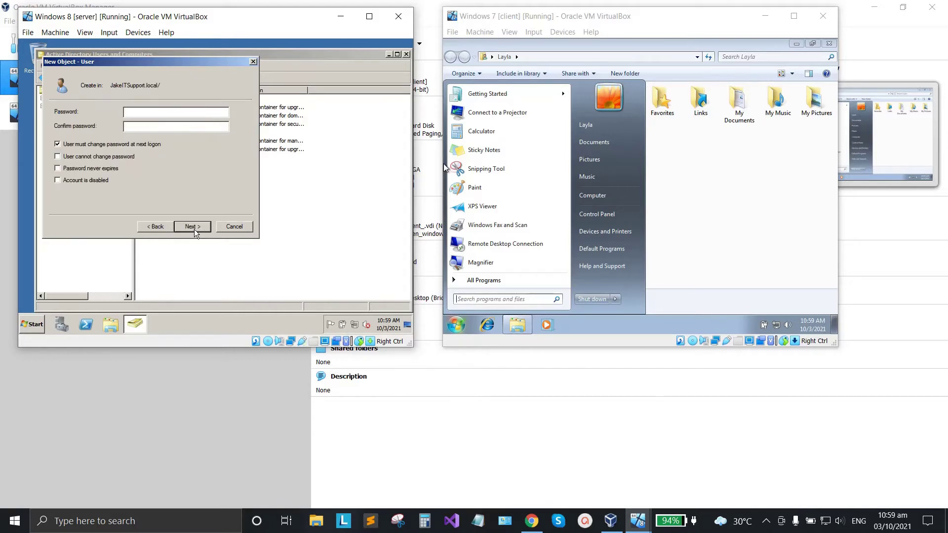
Set and confirm the password with Password never expires, then finish creating the user.
key(Caps_Lock)
text(P)
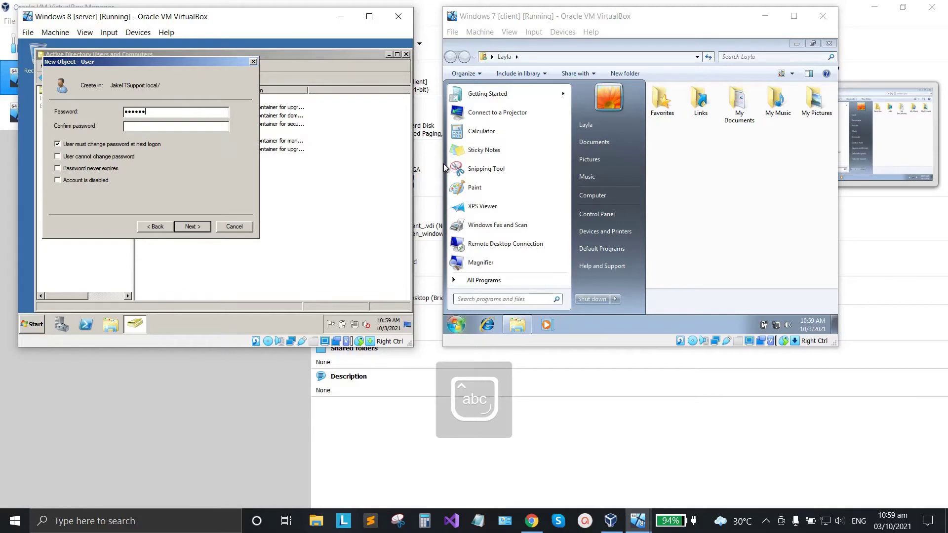
text(1)
key(Tab)
key(Caps_Lock)
text(P)
key(Caps_Lock)
text(assword1)
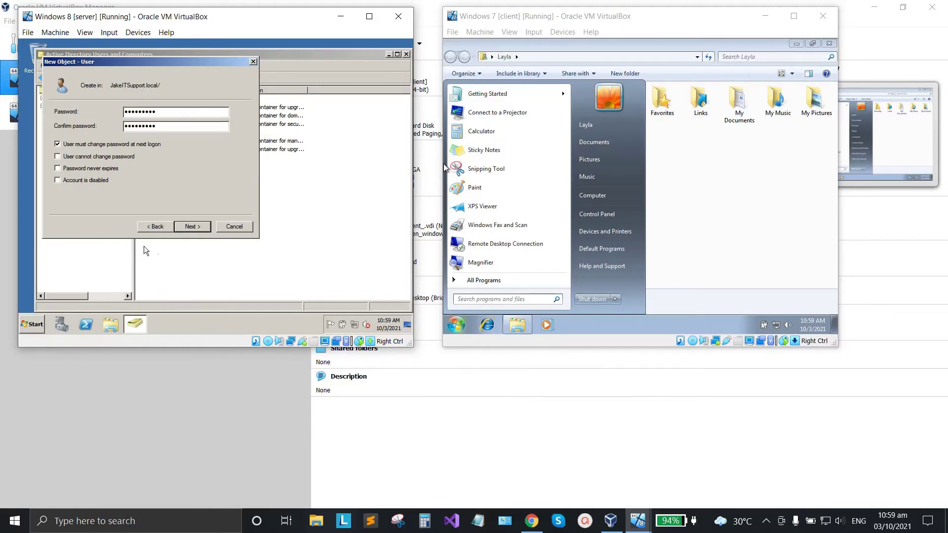
click(66, 170)
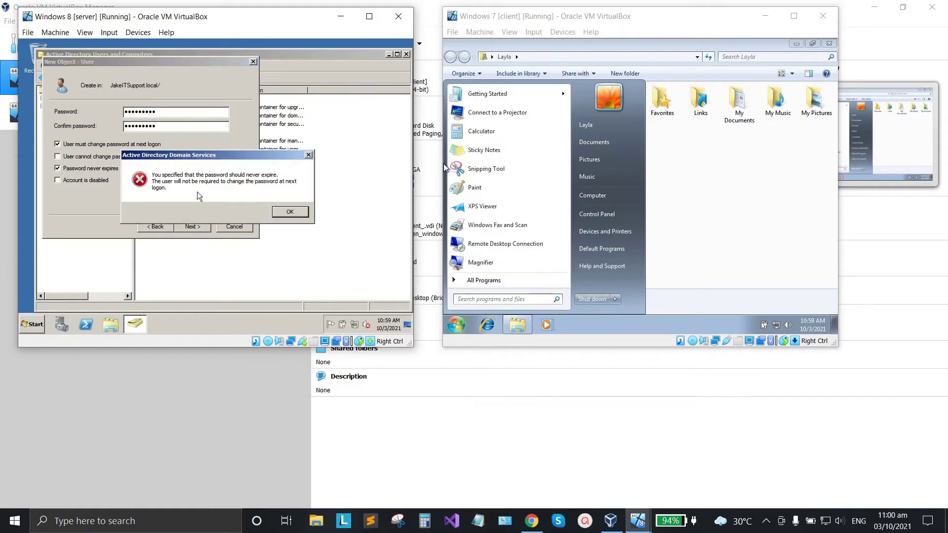
click(291, 213)
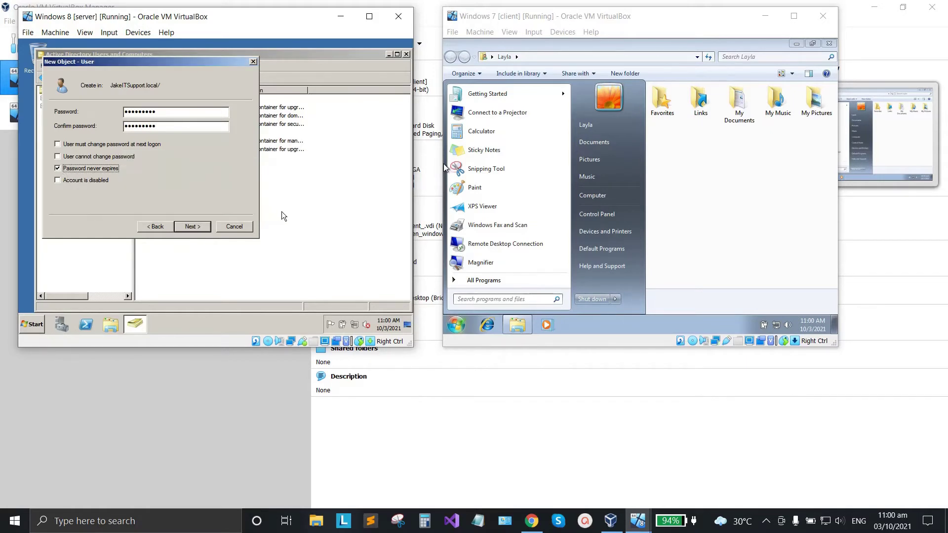
click(200, 228)
click(192, 227)
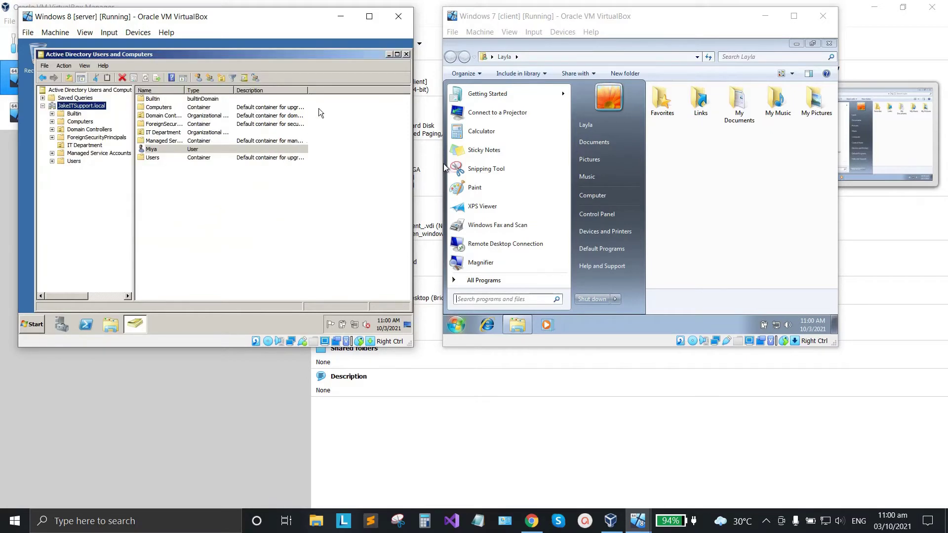
Close the directory console and the client's file browser, then log off the client's current user.
click(406, 56)
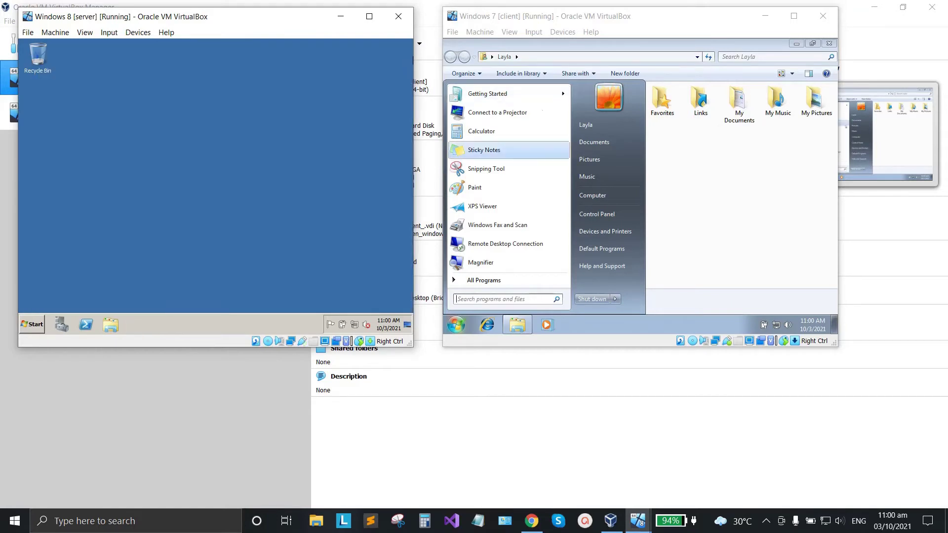
click(701, 173)
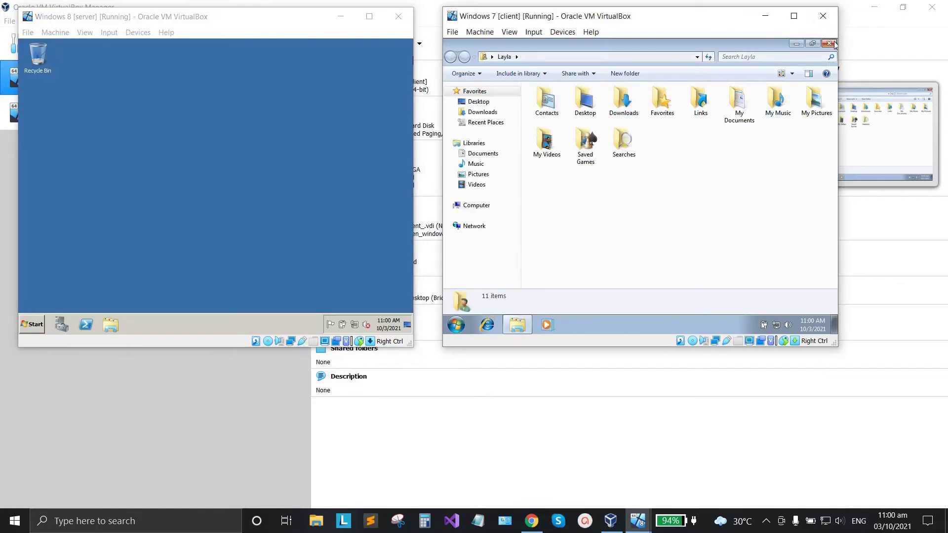
click(833, 44)
click(457, 327)
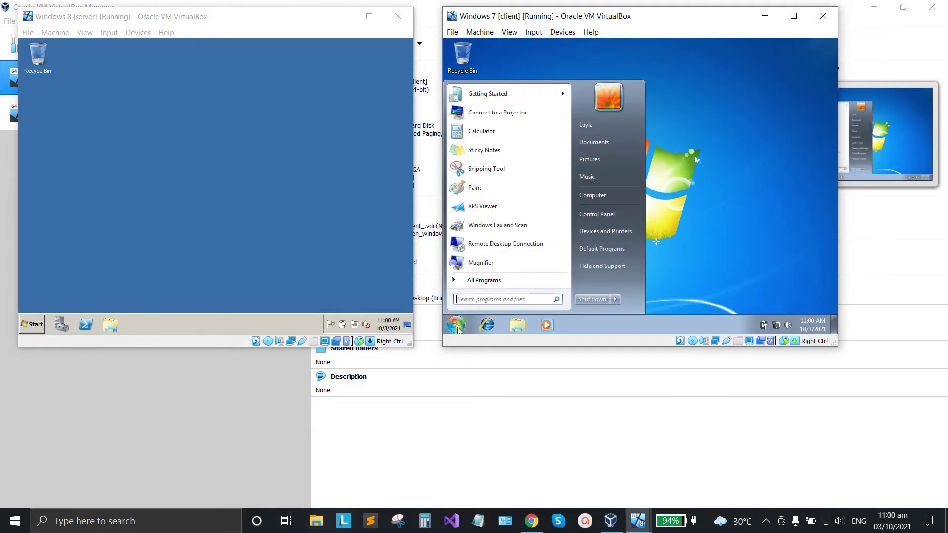
mouse_move(615, 299)
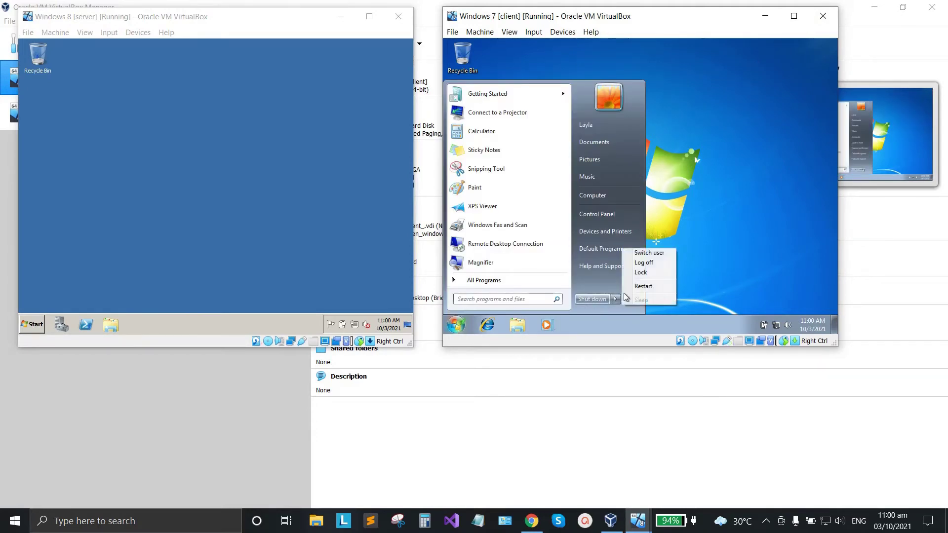
click(644, 263)
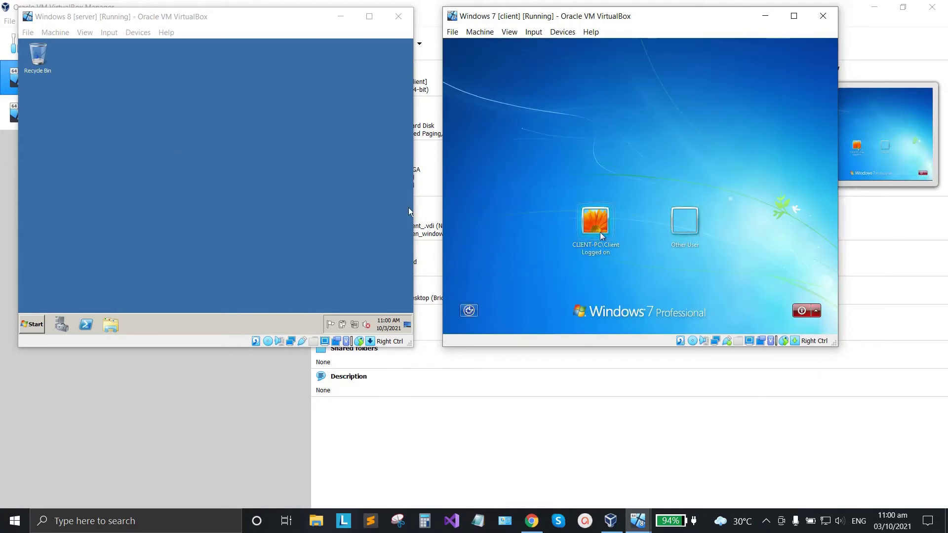
Log on to the client as the second domain user, retrying the password until it succeeds.
click(681, 229)
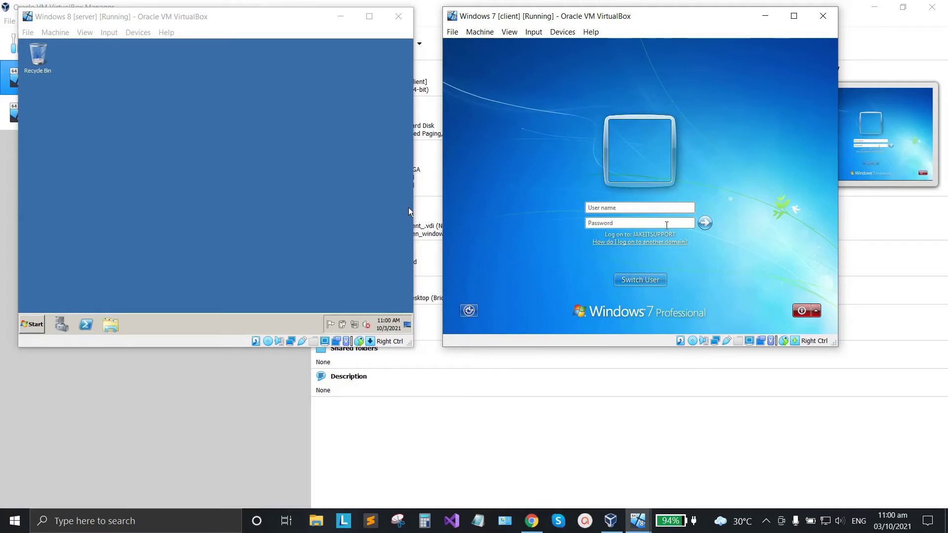
text(Miya)
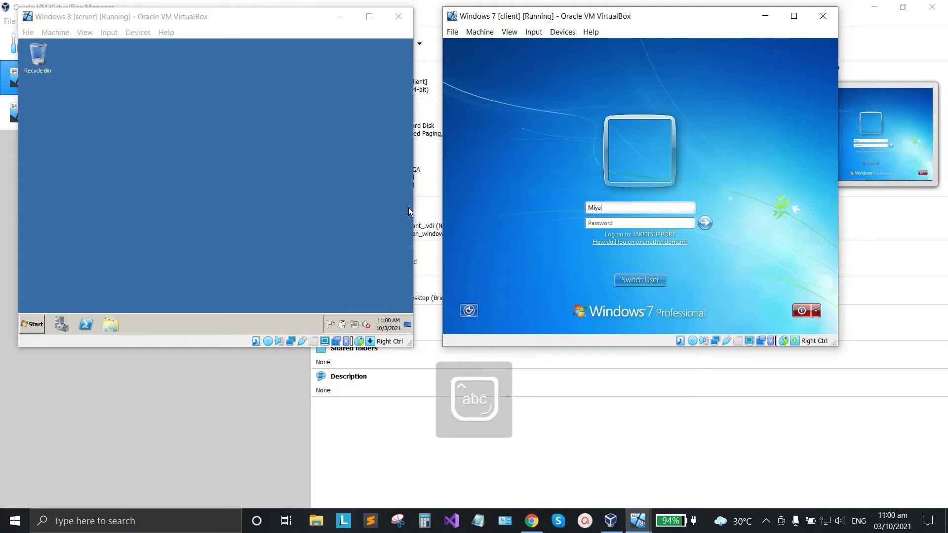
key(Caps_Lock)
text(PASS)
key(Return)
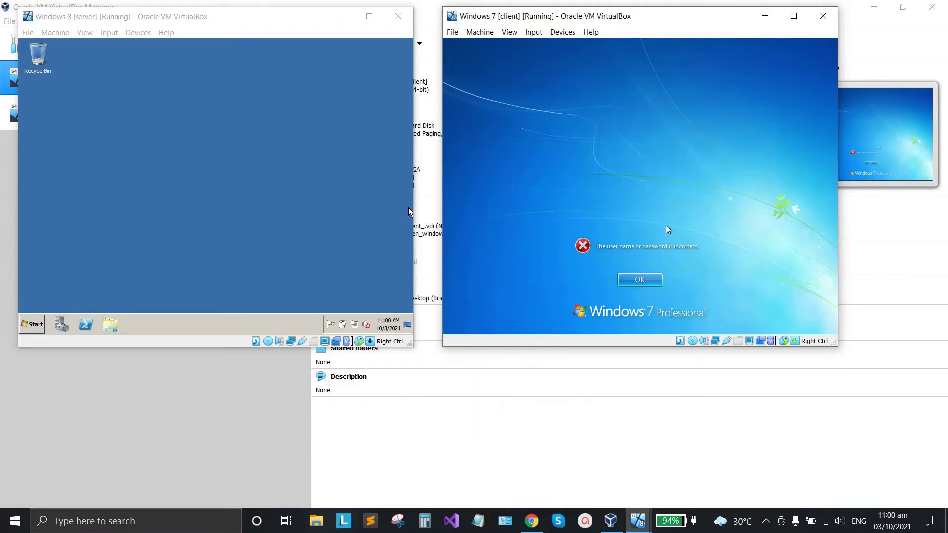
click(643, 279)
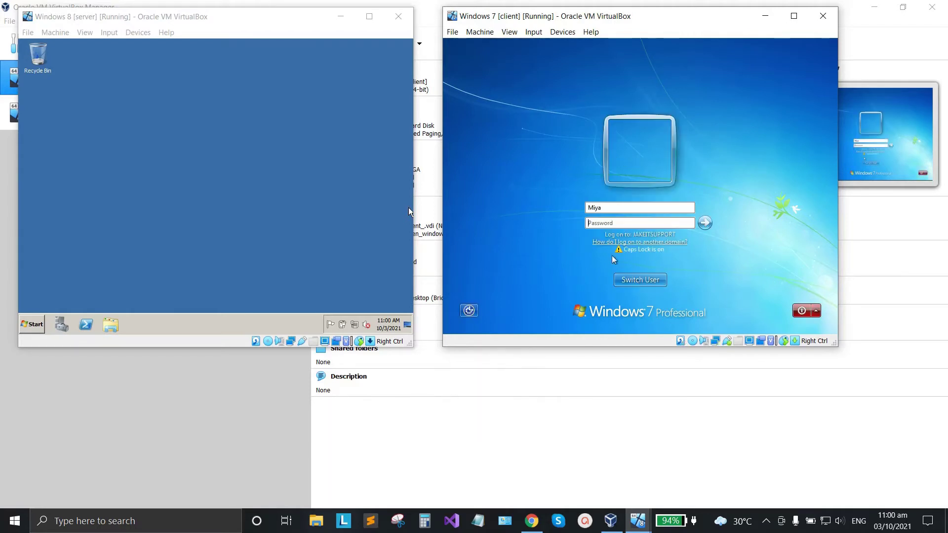
key(Caps_Lock)
key(Caps_Lock)
text(Pass1)
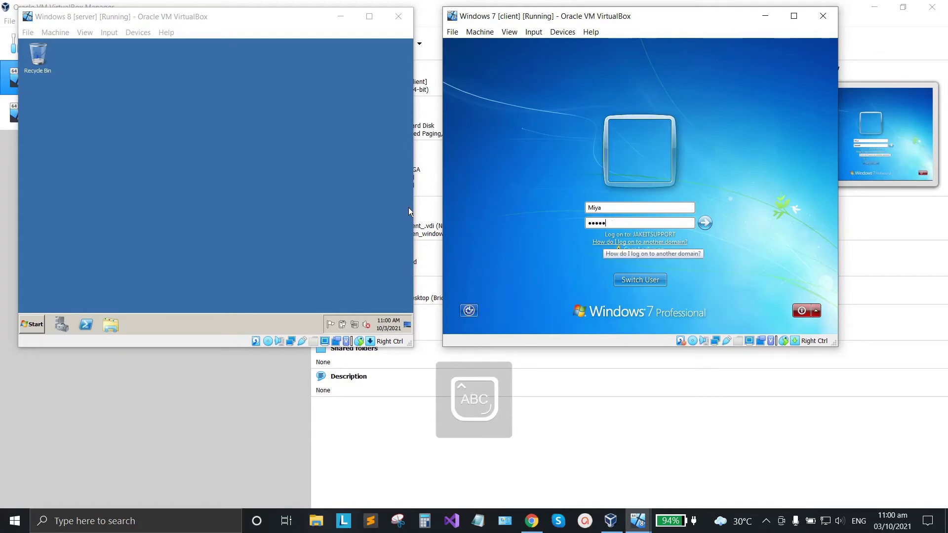
text(1)
key(Return)
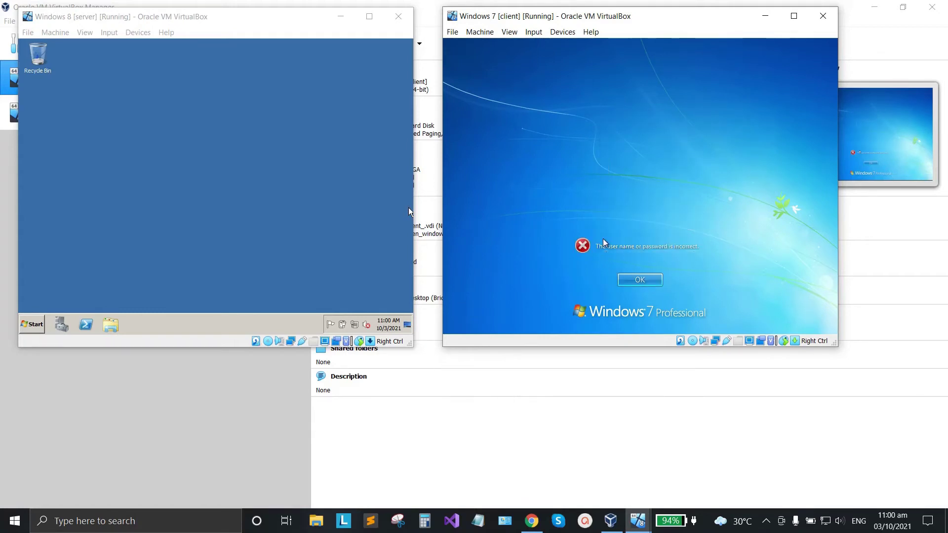
key(Return)
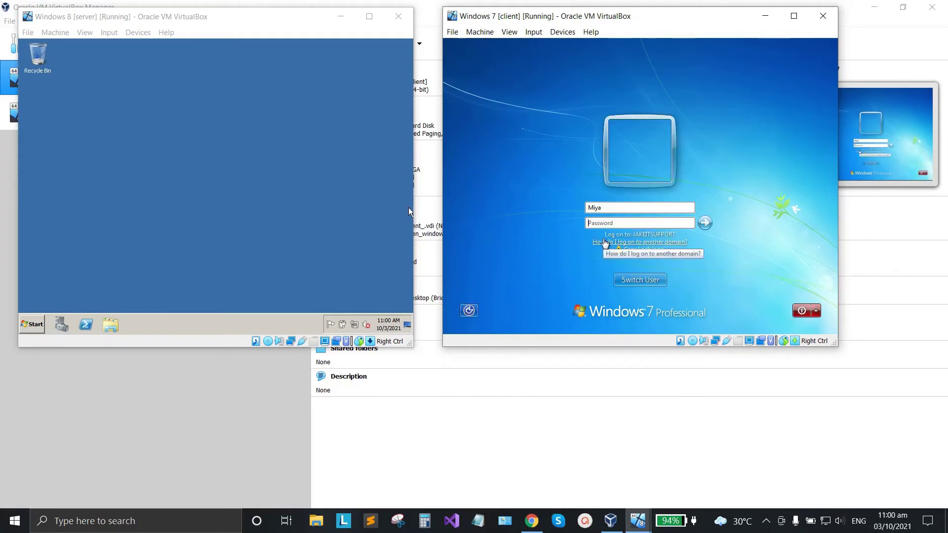
key(Caps_Lock)
text(Password1)
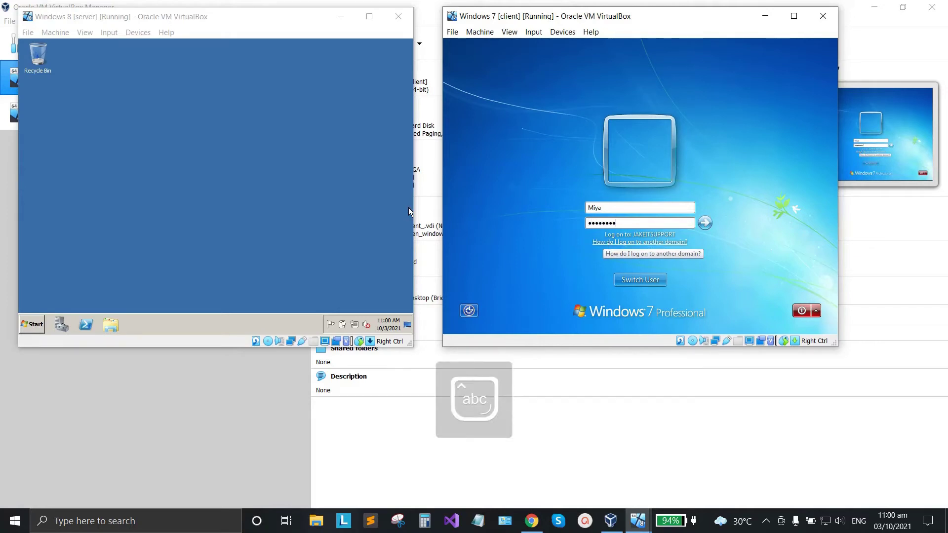
key(Return)
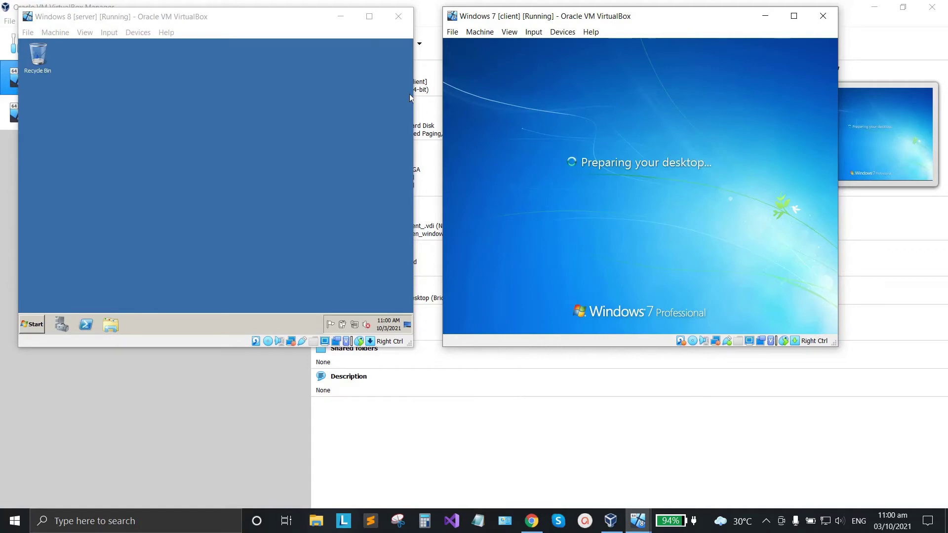
Open and close the server and client Start menus, switching focus between the two VMs.
click(42, 331)
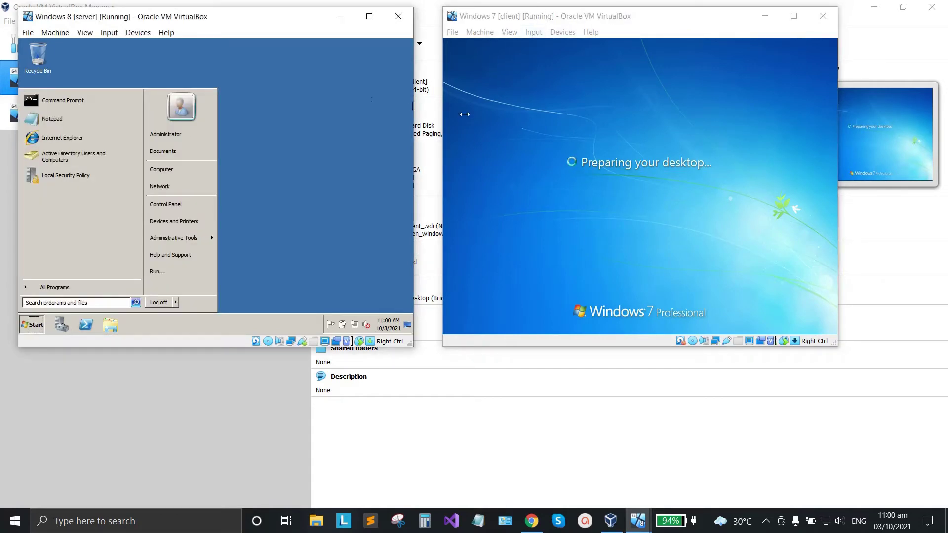
key(alt+Tab)
click(284, 132)
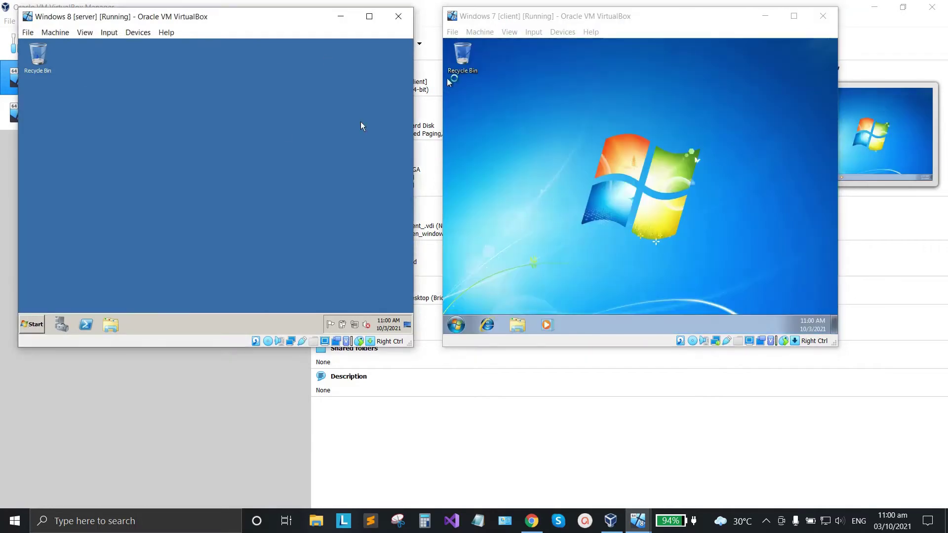
click(456, 325)
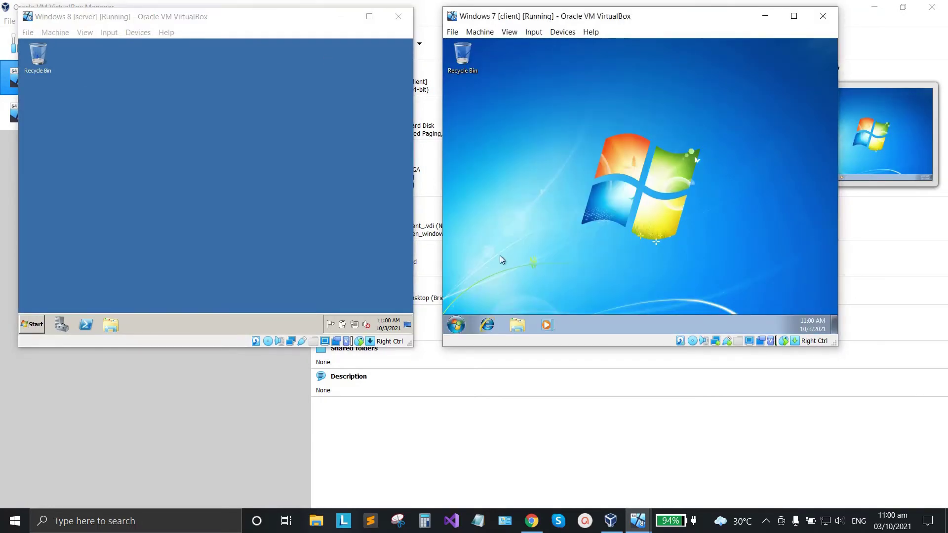
click(464, 324)
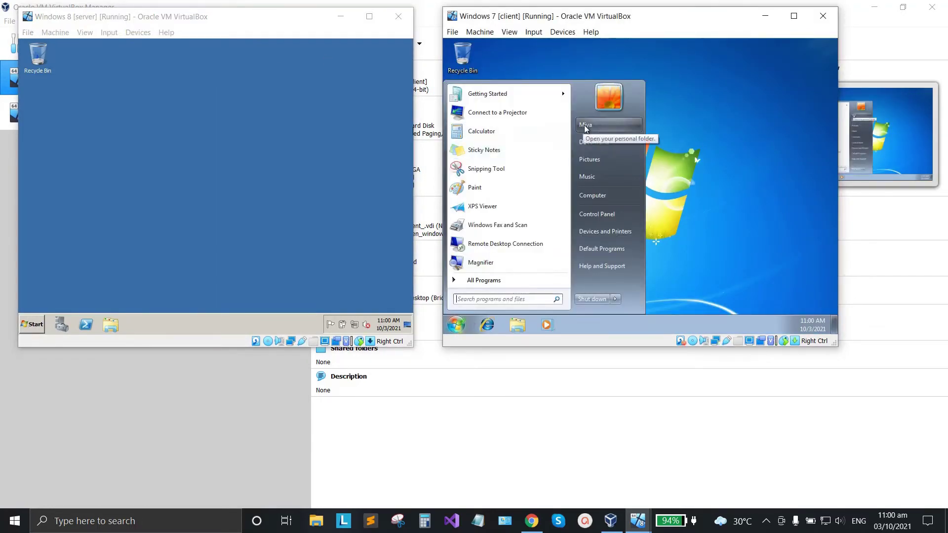
click(307, 127)
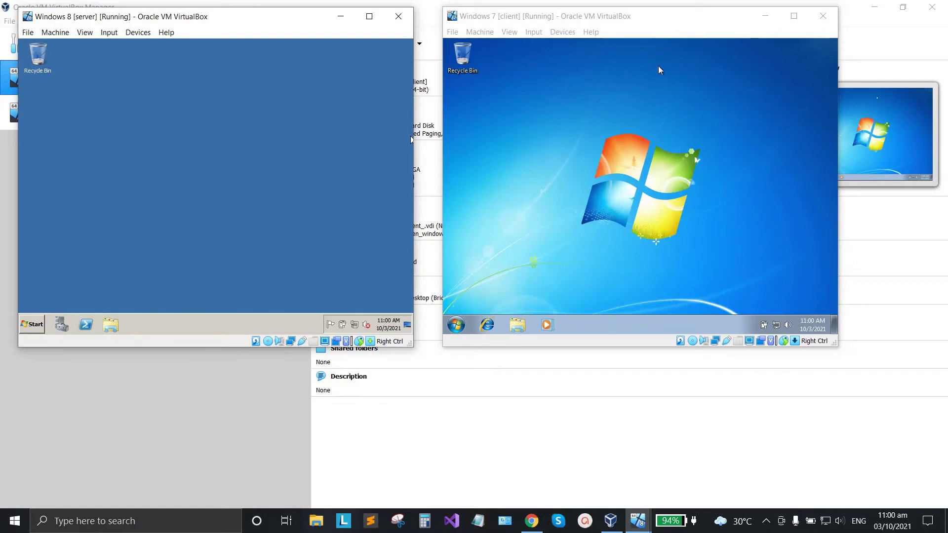
click(597, 115)
click(178, 131)
Create a new folder named 'Home Folder' on the server desktop and select it.
right_click(153, 101)
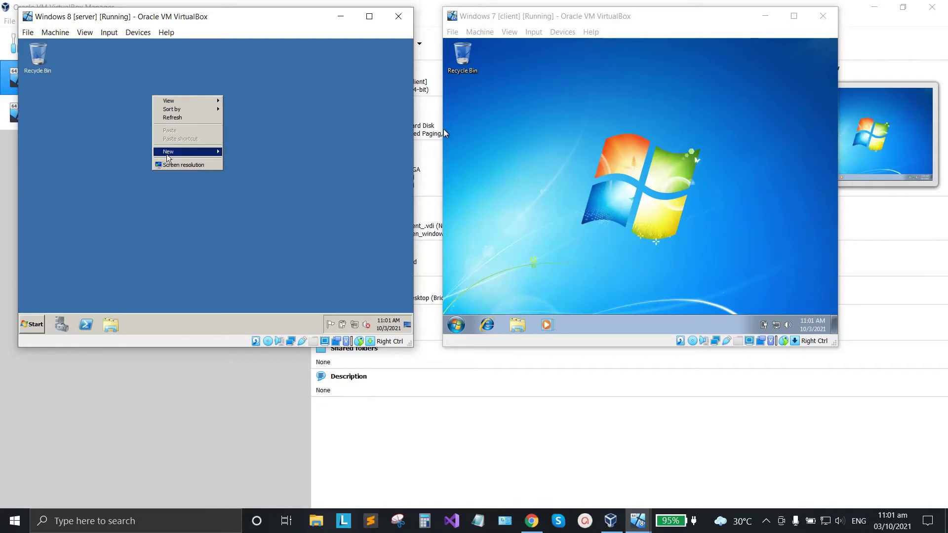
mouse_move(167, 156)
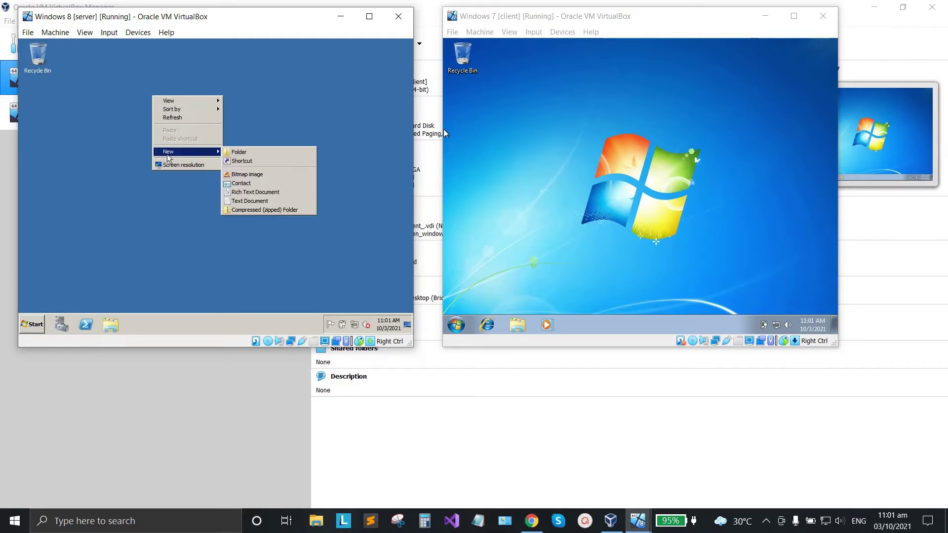
click(242, 154)
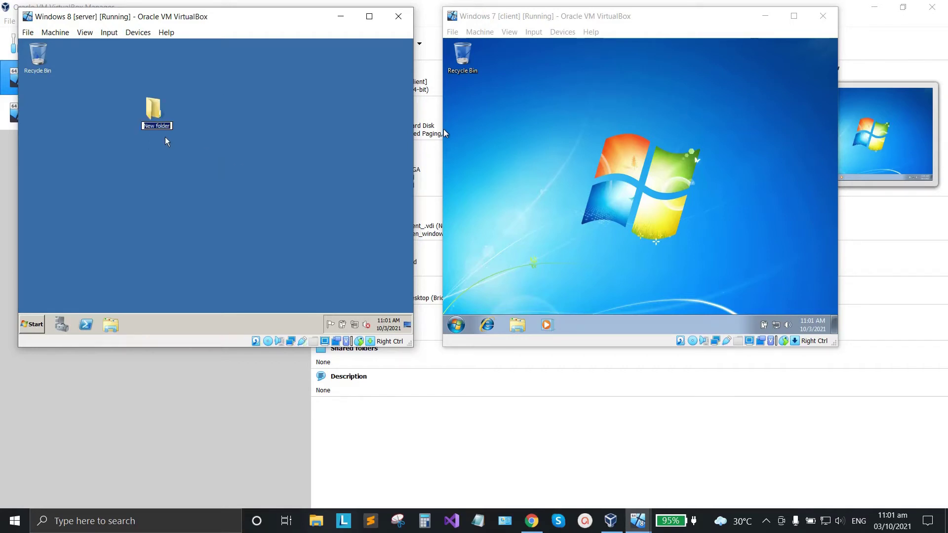
key(Caps_Lock)
text(H)
key(Caps_Lock)
text(ome )
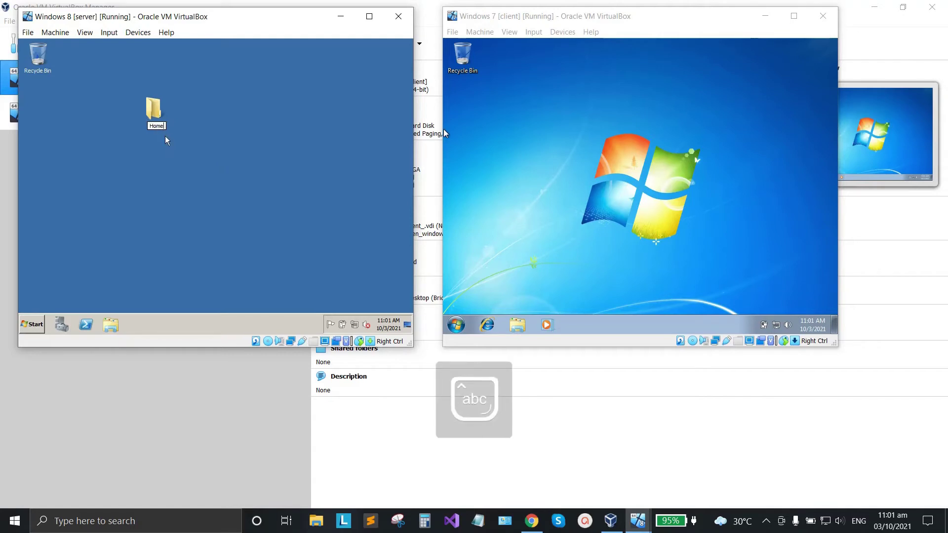
text(Folder)
key(Return)
click(216, 122)
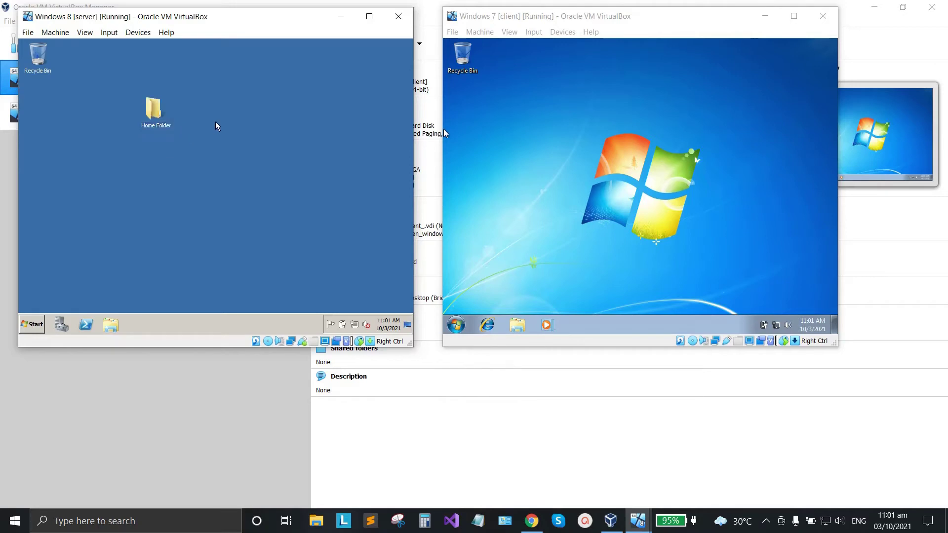
click(165, 119)
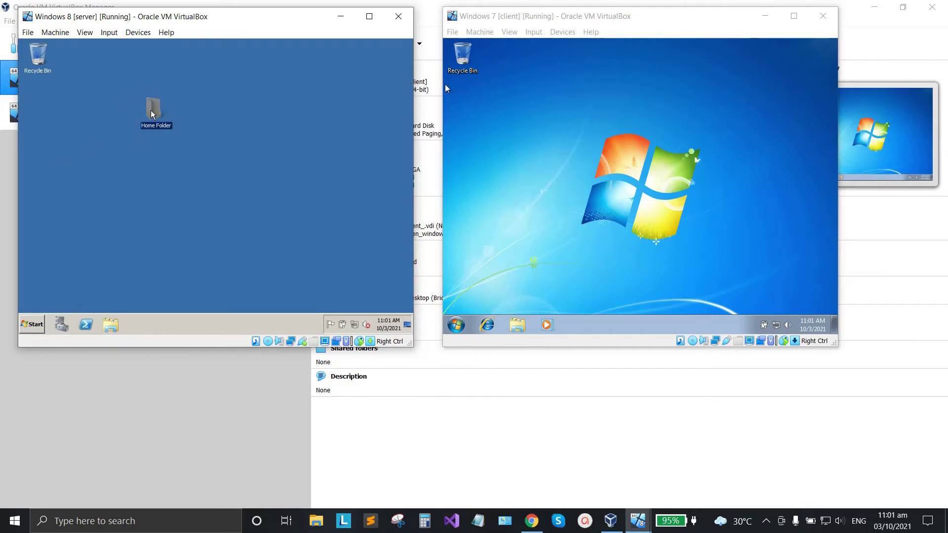
right_click(152, 113)
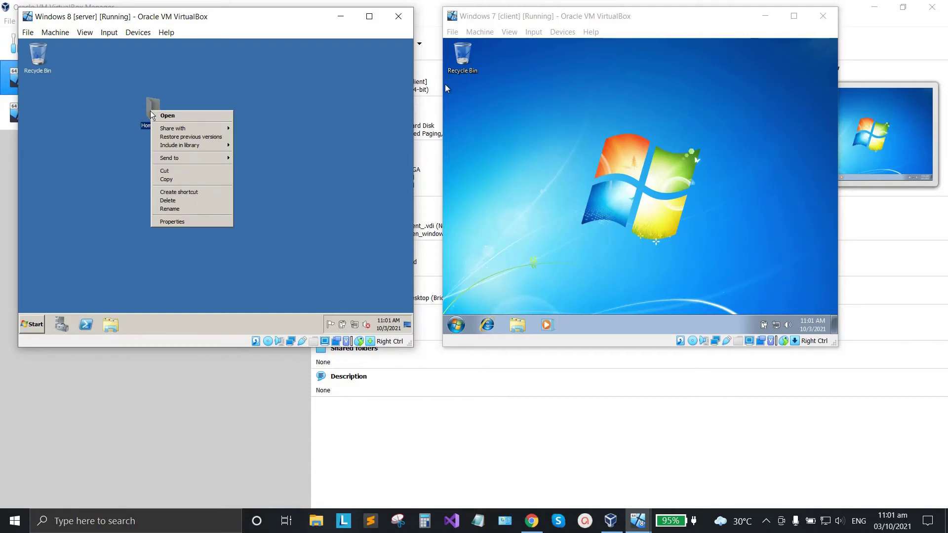
In Home Folder's Advanced Sharing, tick Share this folder and bring up its share permissions.
click(172, 222)
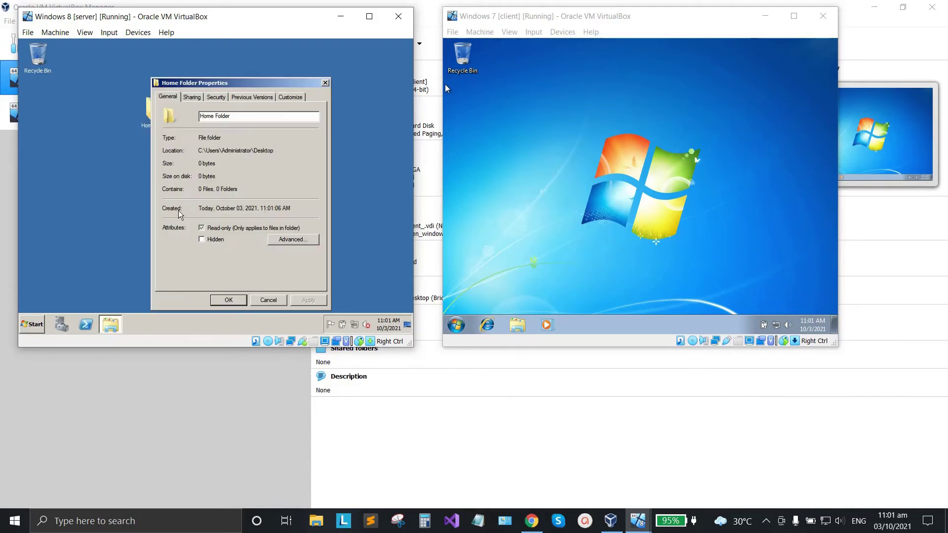
click(192, 98)
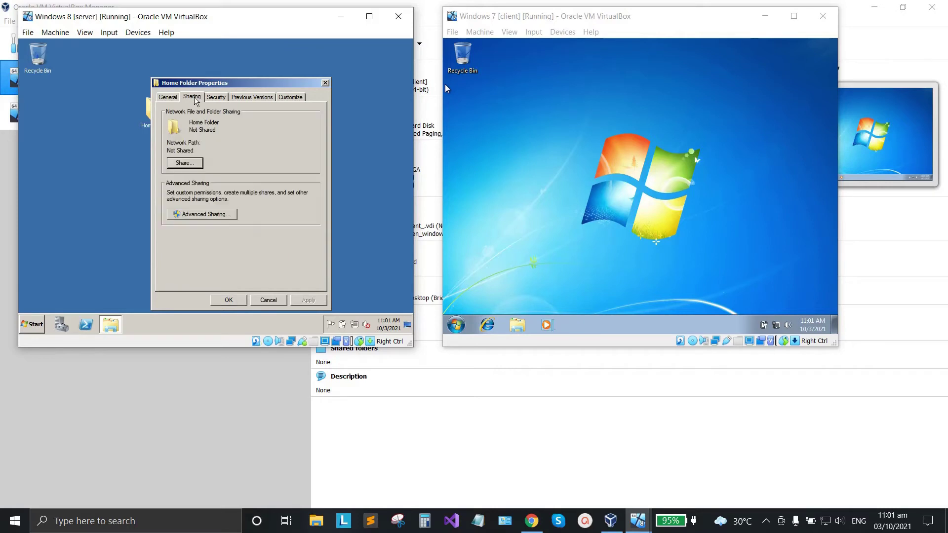
click(184, 215)
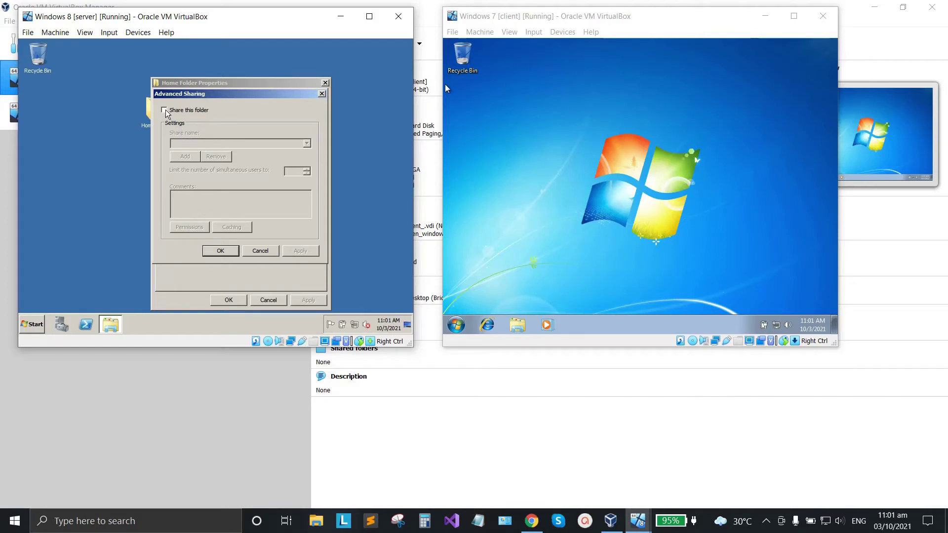
click(164, 110)
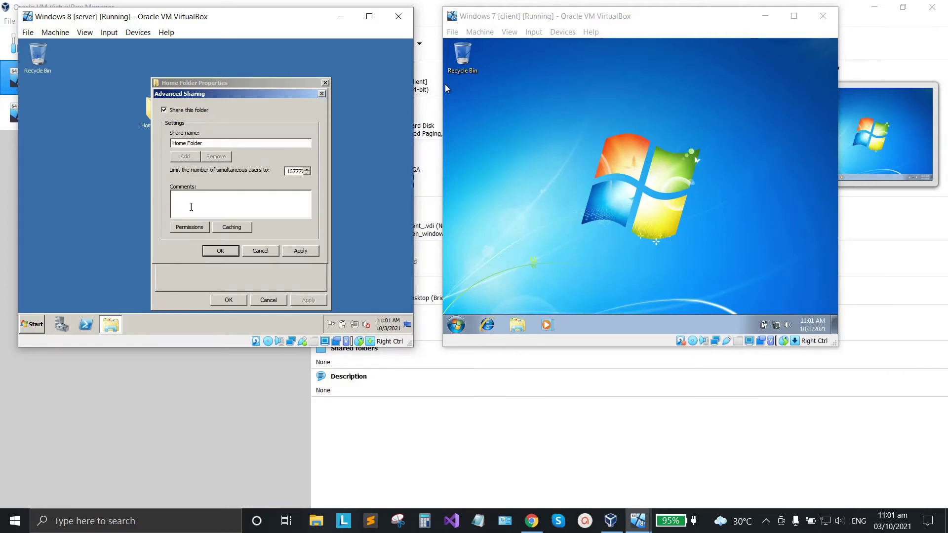
click(190, 227)
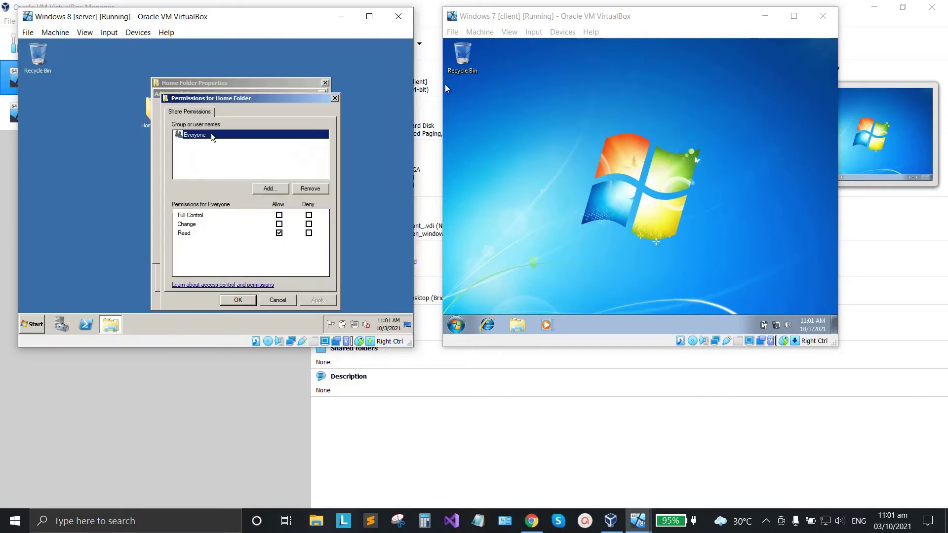
Replace Everyone with Domain Users in the share permissions, granting Full Control.
click(311, 193)
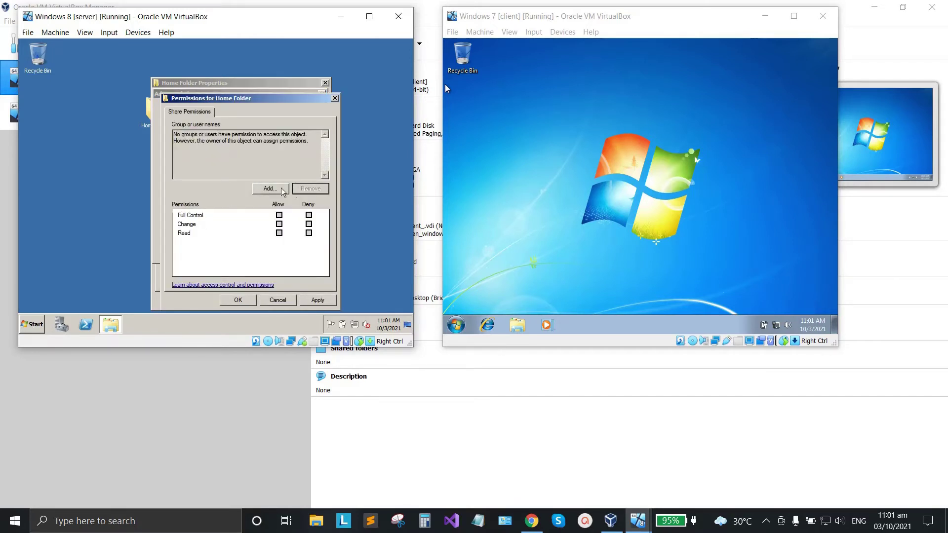
click(270, 189)
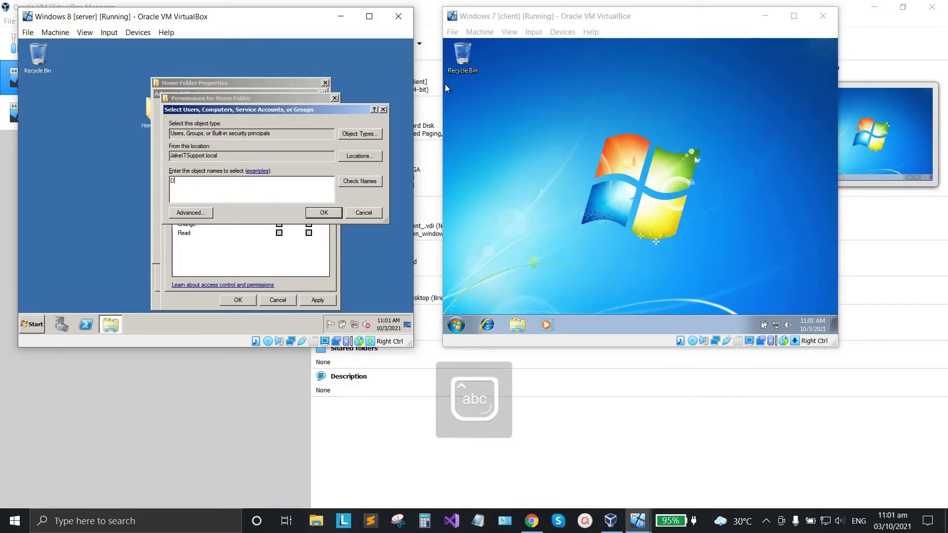
text(Domain Users)
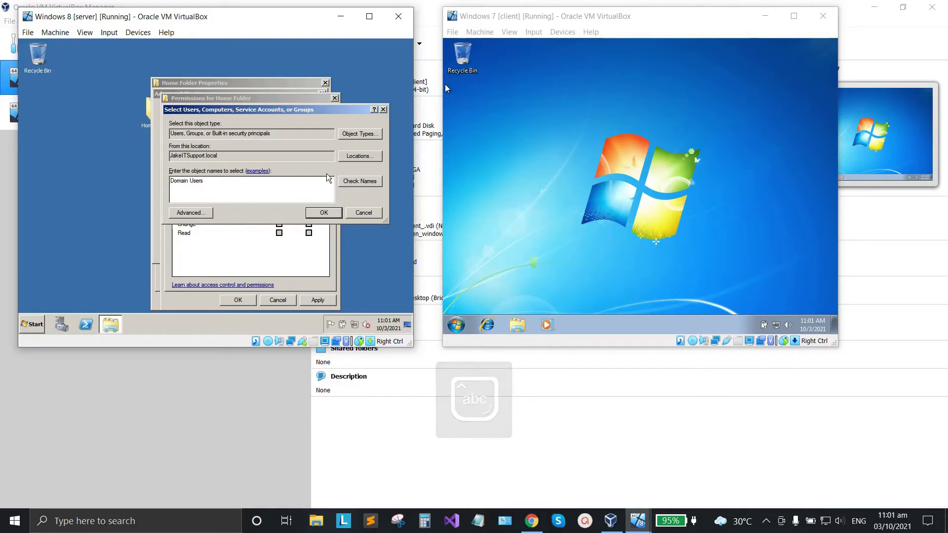
click(363, 182)
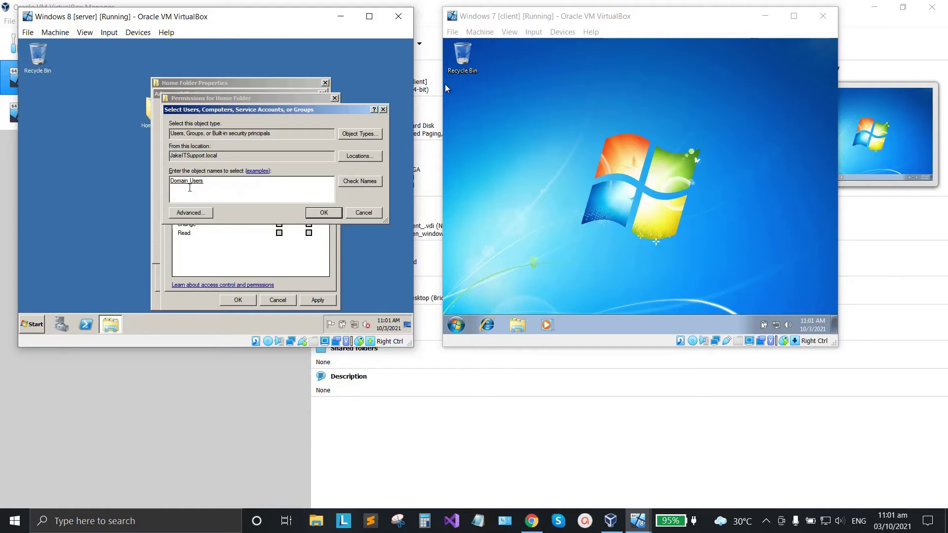
click(322, 214)
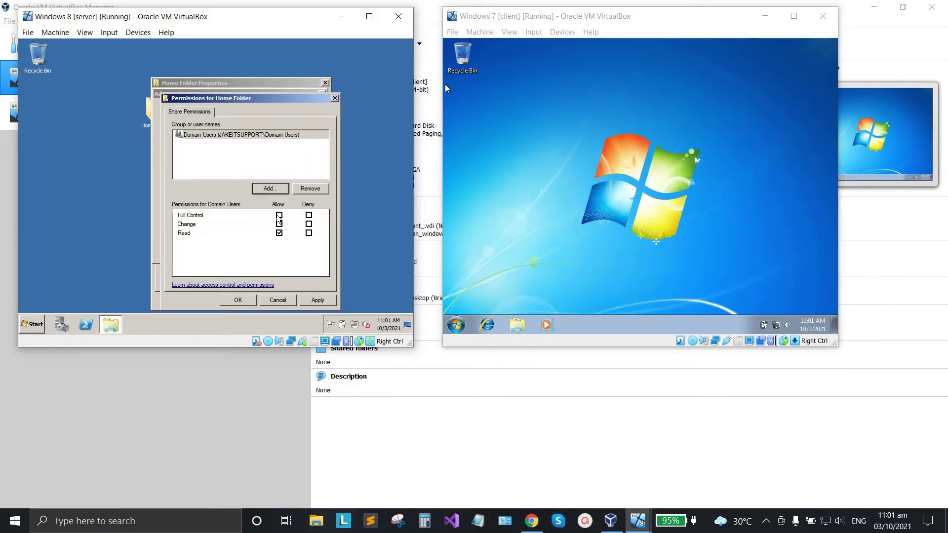
click(279, 216)
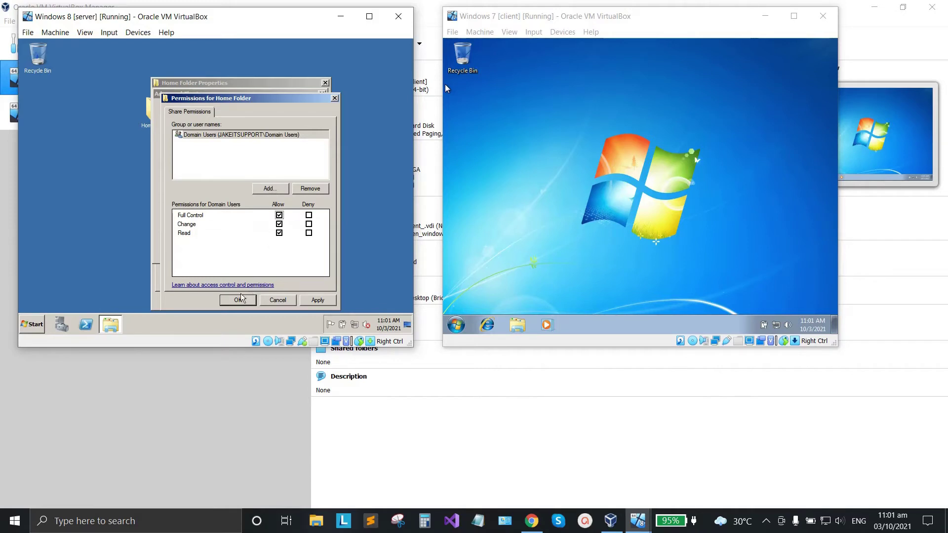
click(312, 300)
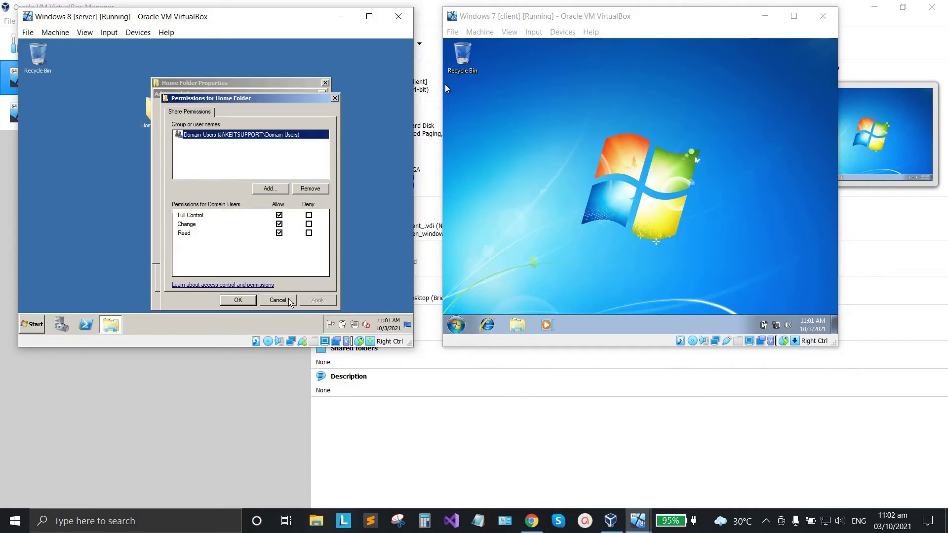
click(239, 300)
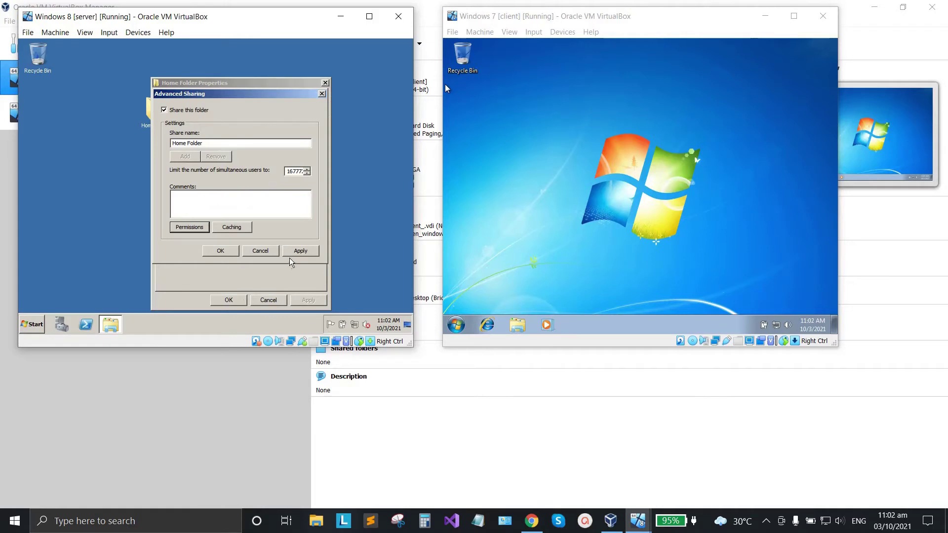
Apply the sharing, copy the network path \\SERVER\Home Folder, and close the properties.
click(302, 251)
click(220, 251)
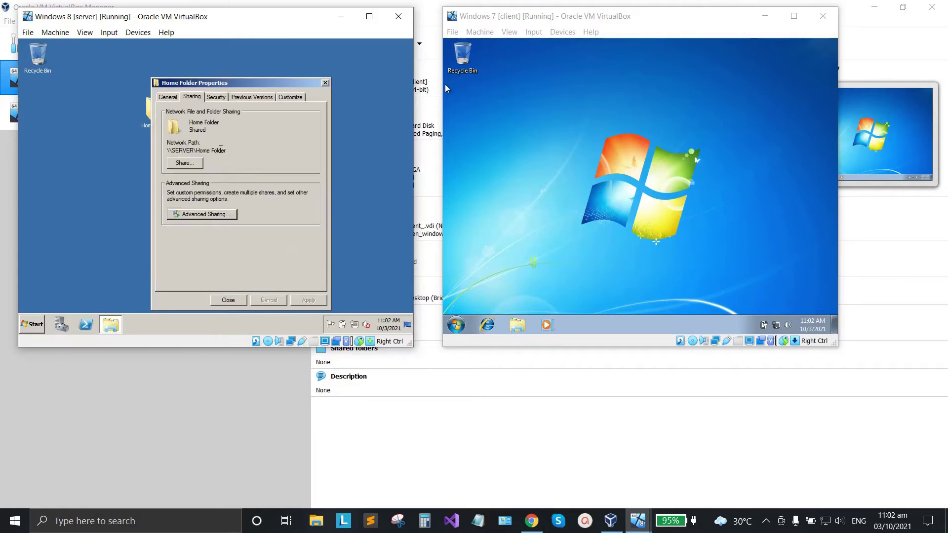
drag(228, 151, 166, 151)
right_click(195, 151)
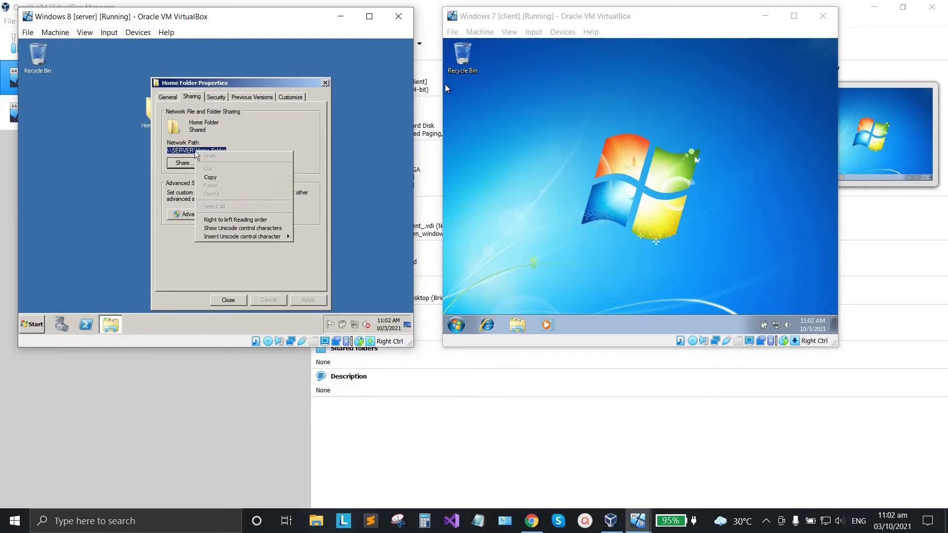
click(218, 177)
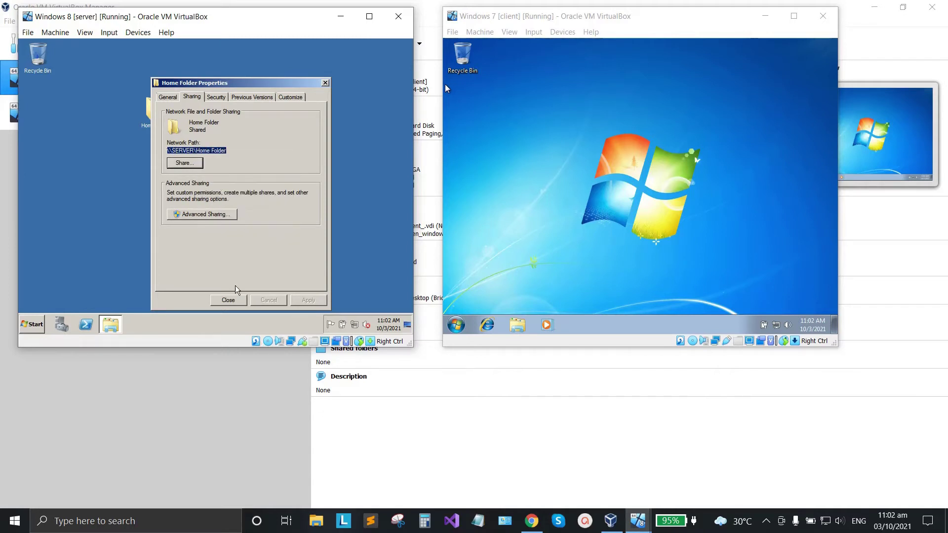
click(228, 301)
Open the domain user's Profile settings in Active Directory Users and Computers.
click(174, 195)
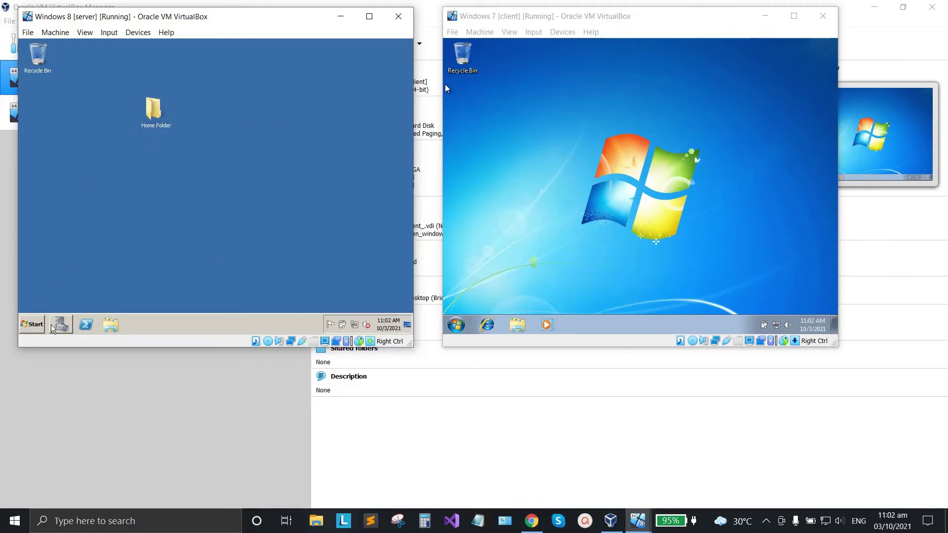
click(35, 325)
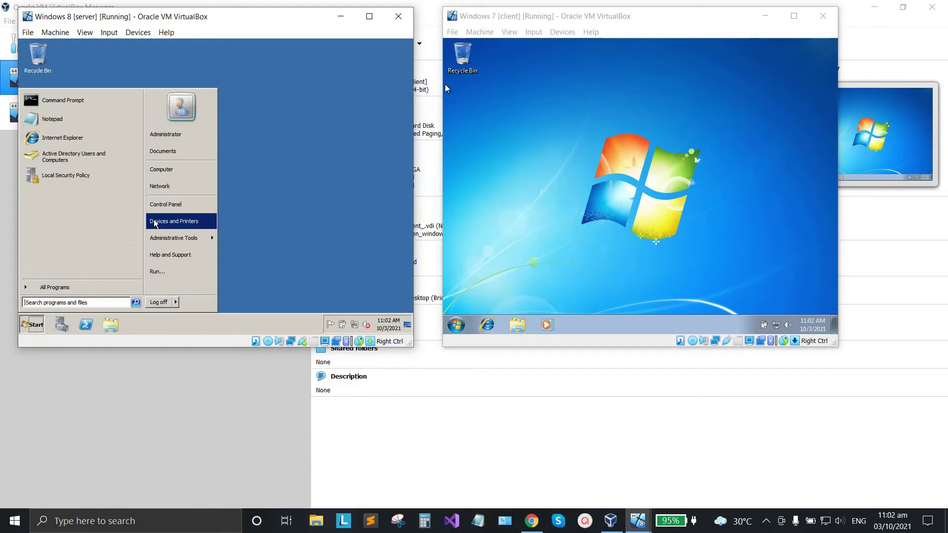
mouse_move(176, 242)
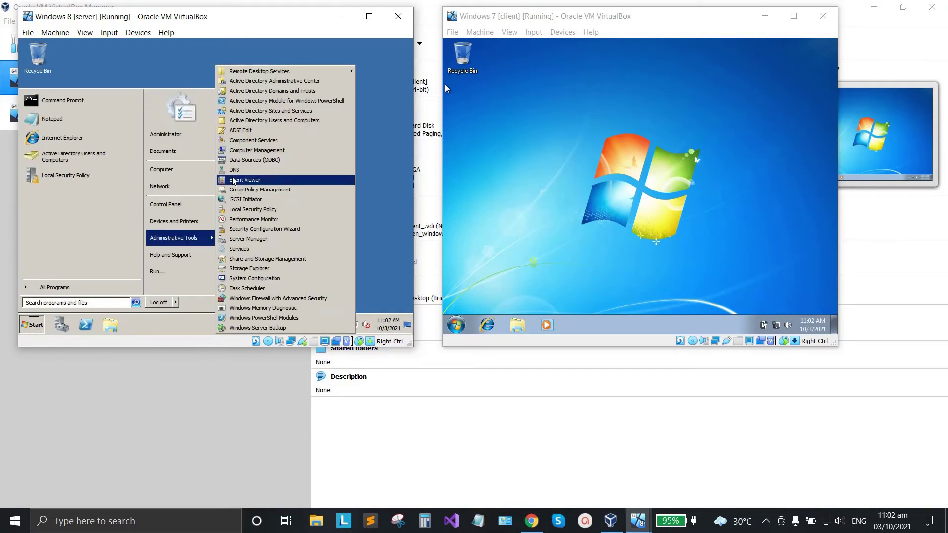
click(271, 125)
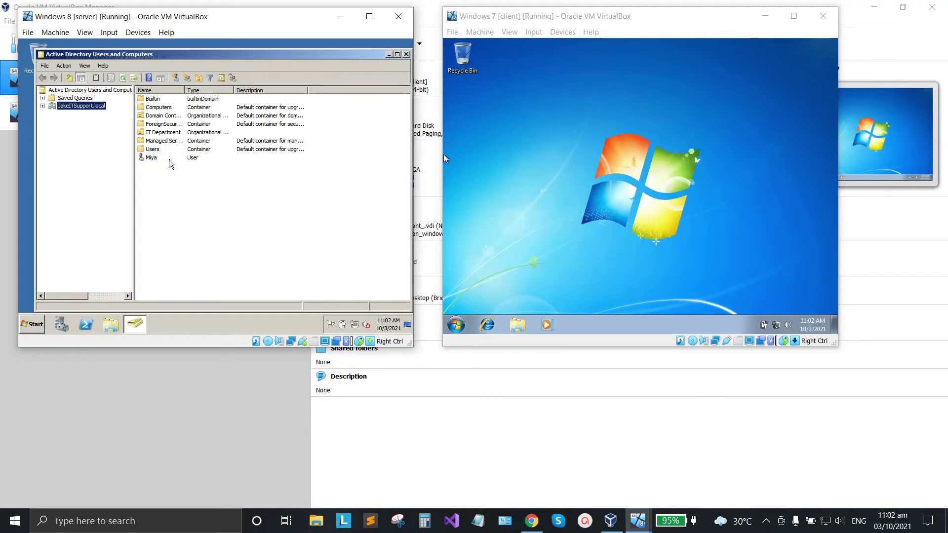
click(170, 159)
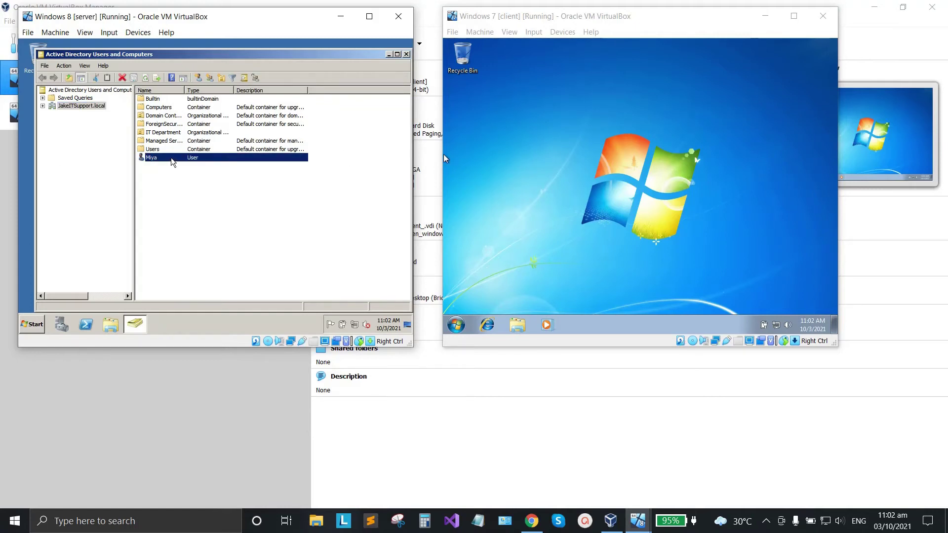
right_click(172, 158)
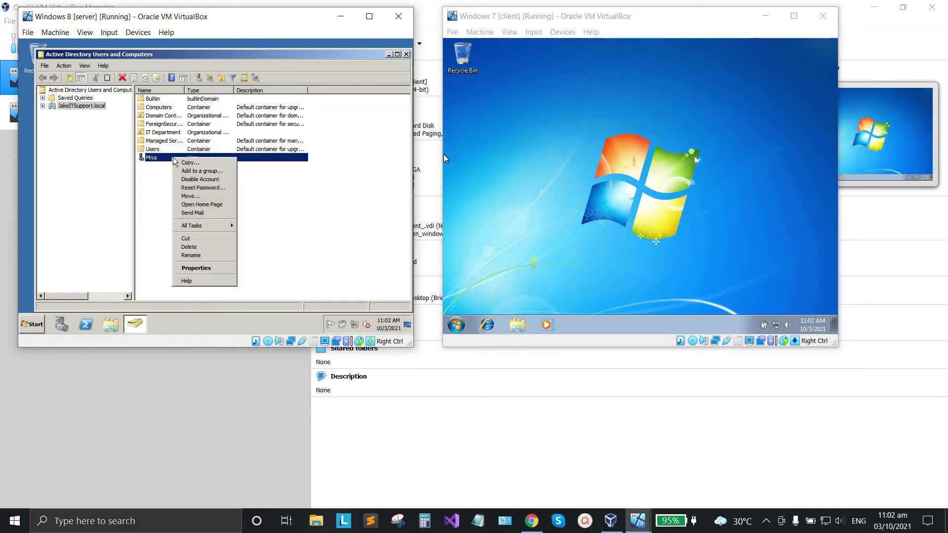
click(195, 268)
click(210, 88)
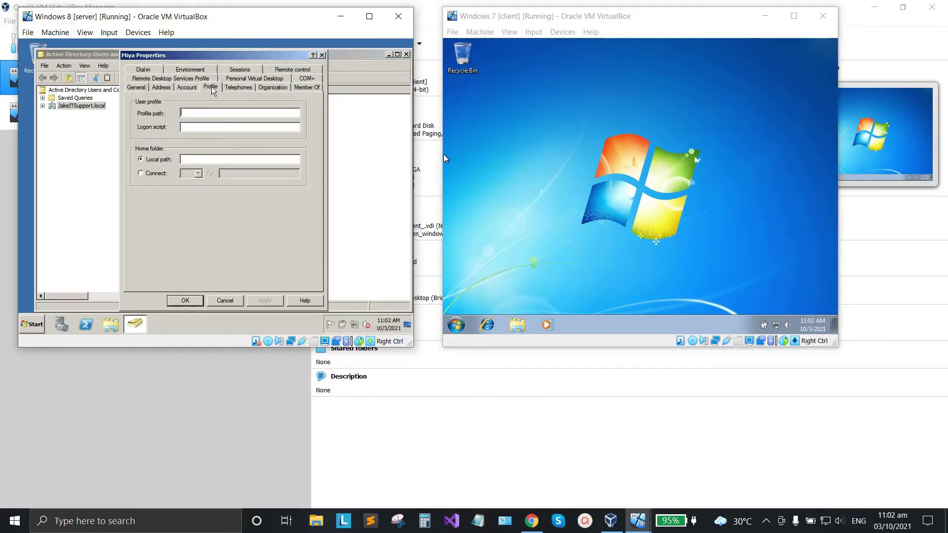
Set the home folder to connect Z: to \\SERVER\Home Folder\%username%, apply, and close the console.
click(141, 174)
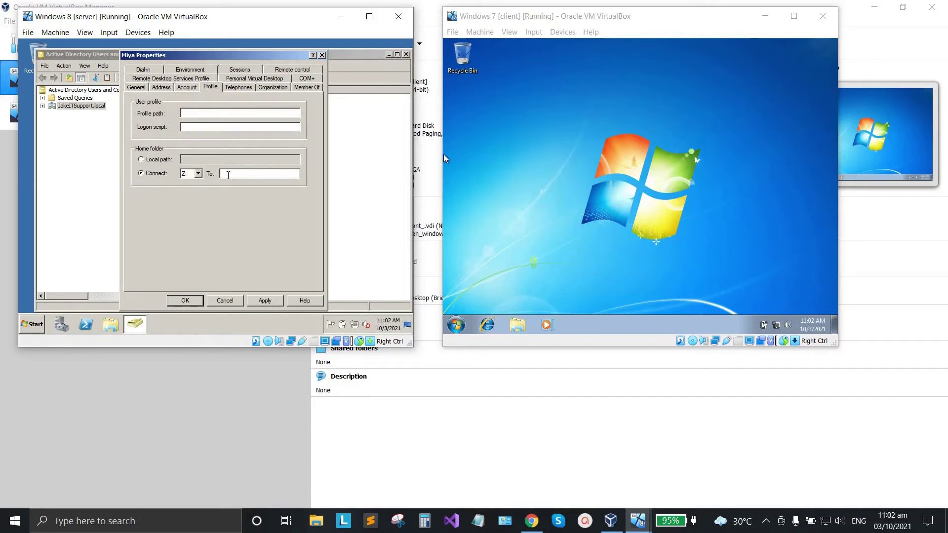
right_click(225, 177)
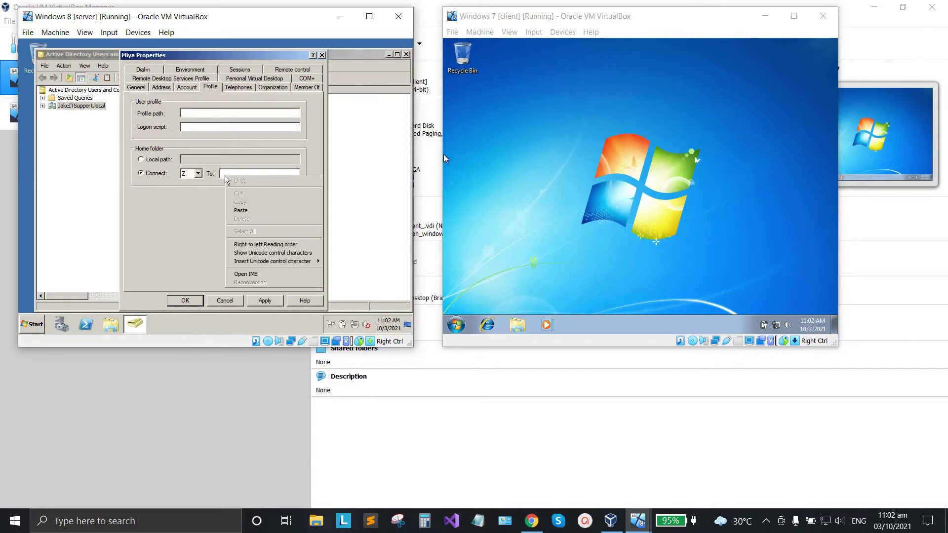
click(240, 210)
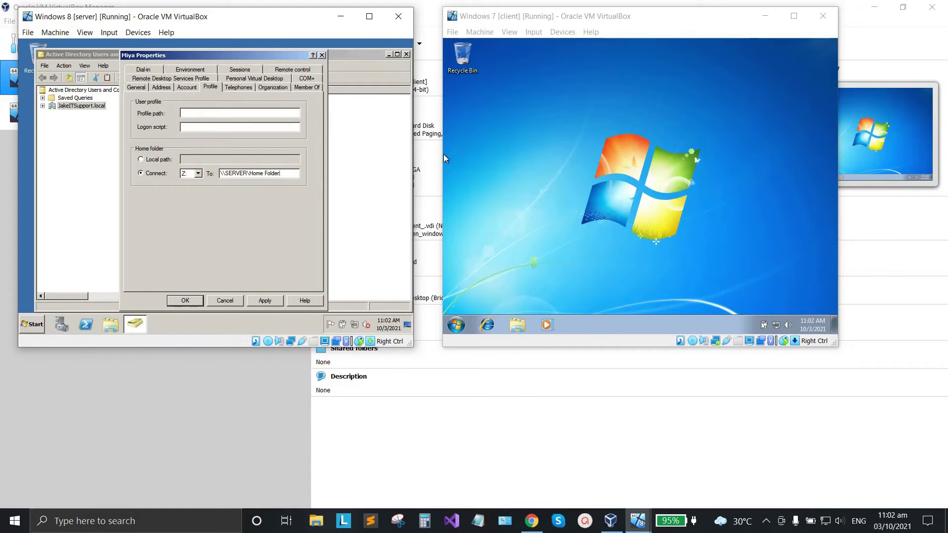
text(\%username%)
click(265, 301)
click(186, 301)
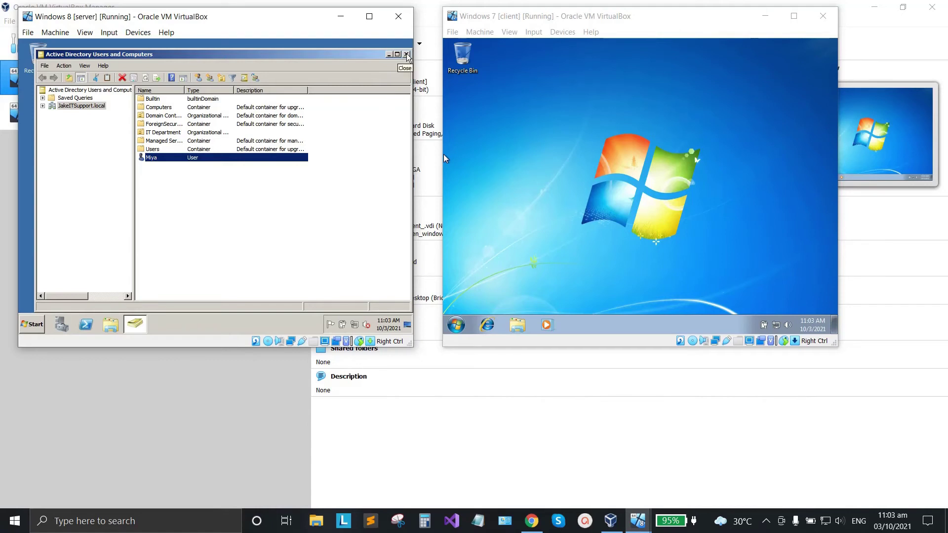
click(407, 54)
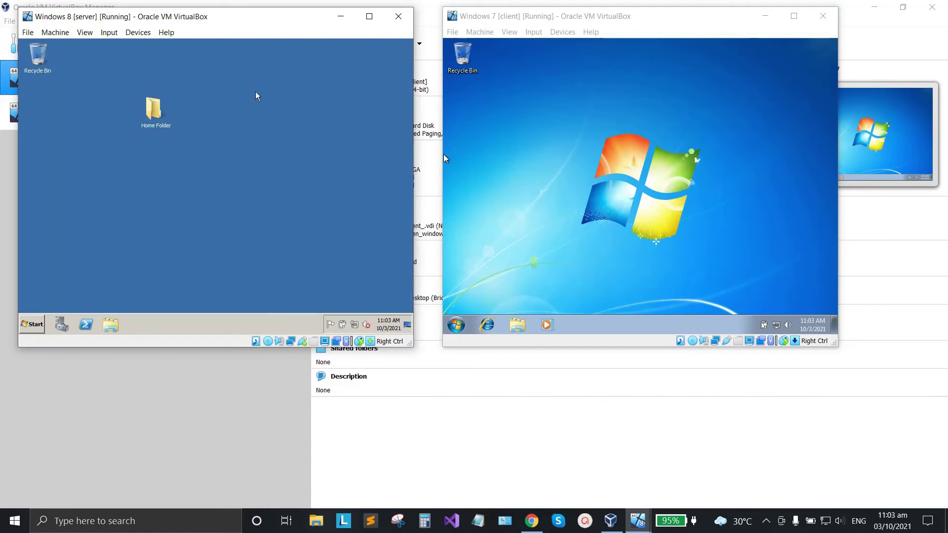
Open Home Folder on the server, then view the Windows 7 client's drives under Computer.
double_click(157, 114)
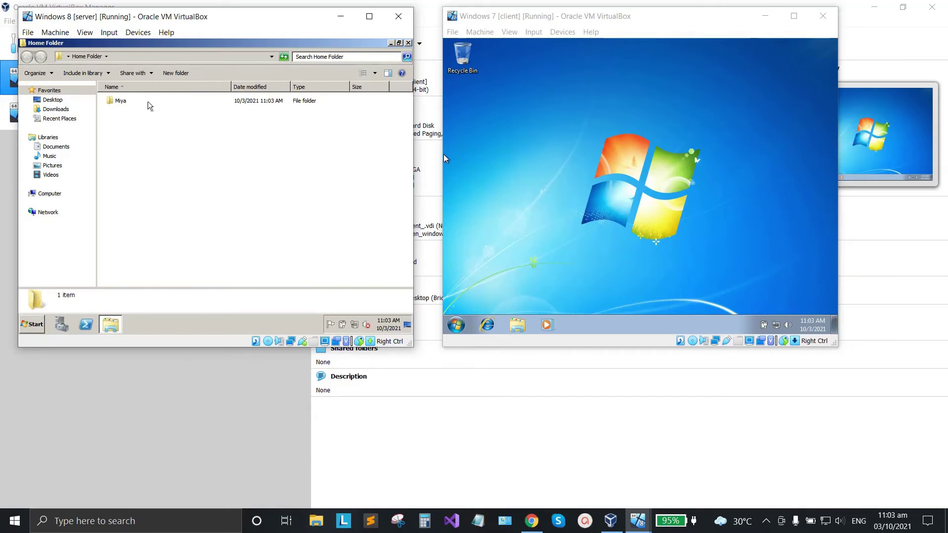
click(636, 132)
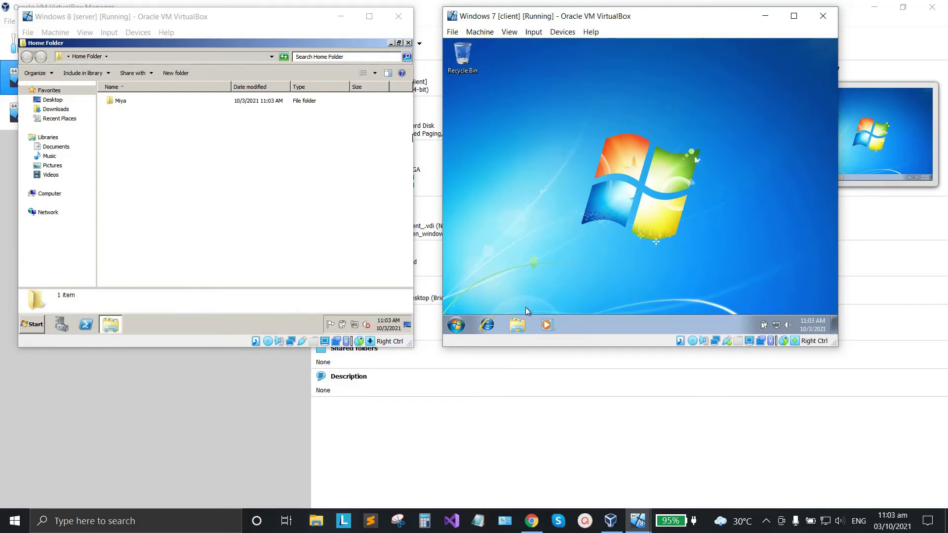
click(518, 327)
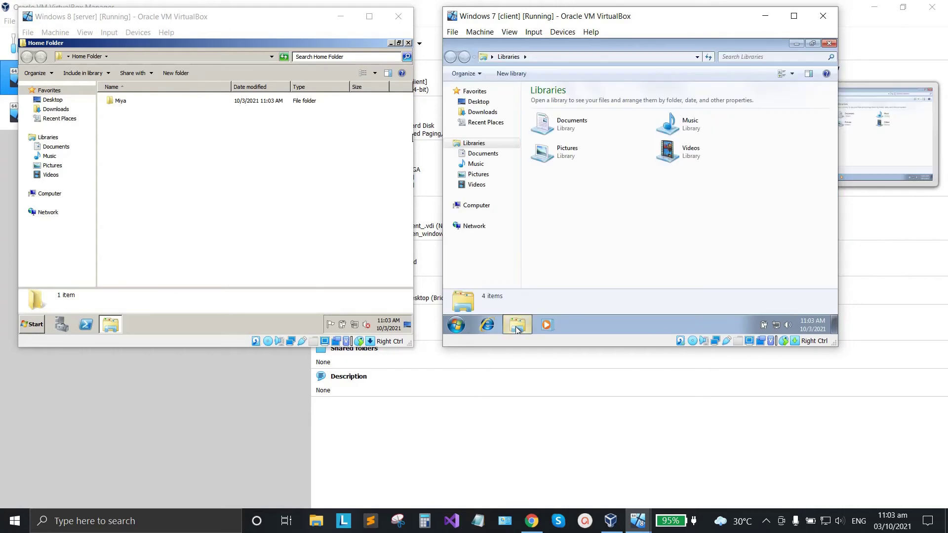
click(477, 208)
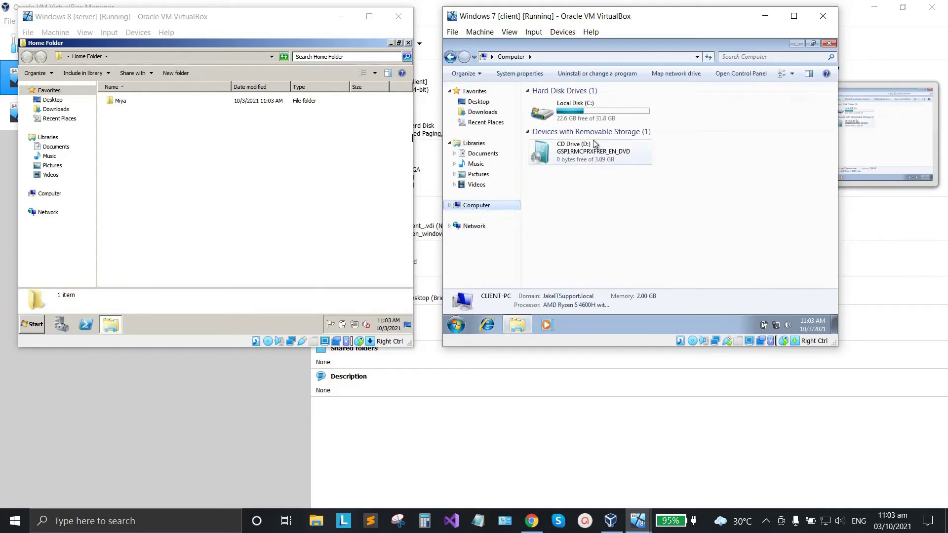
click(829, 44)
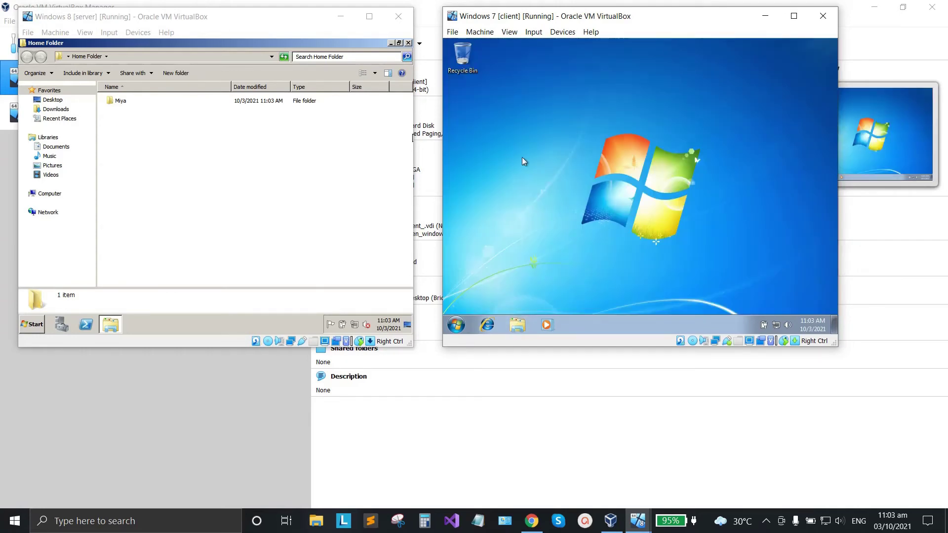
click(456, 324)
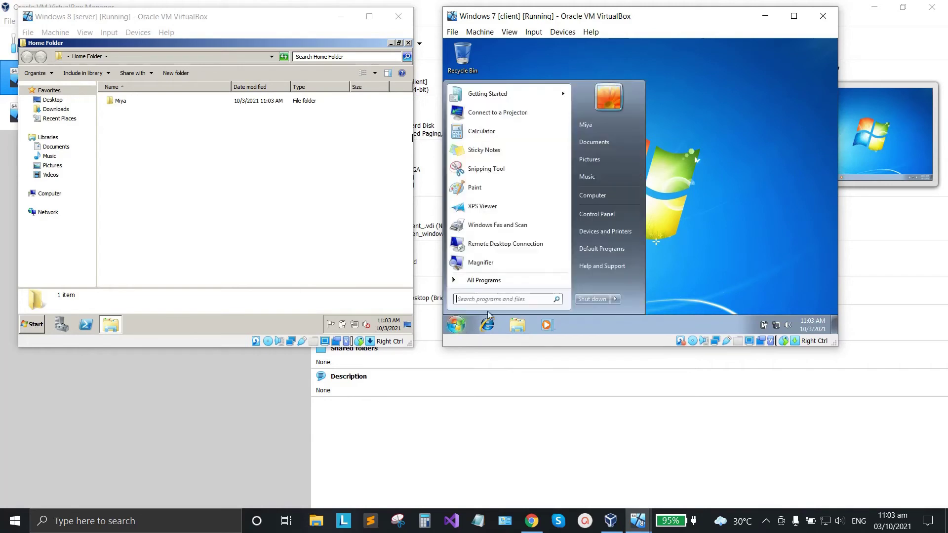
Restart the Windows 7 client and sign back in as the domain user with their password.
click(616, 299)
click(642, 286)
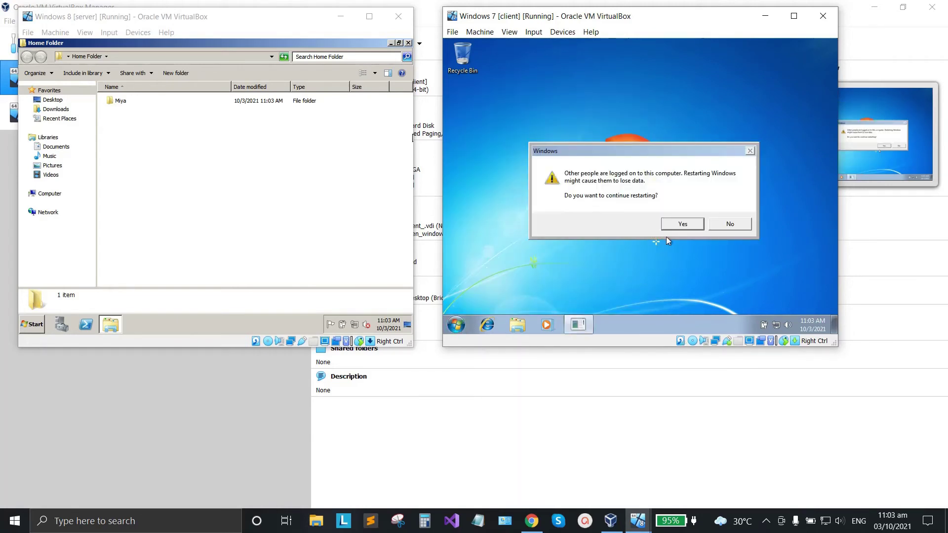
click(676, 222)
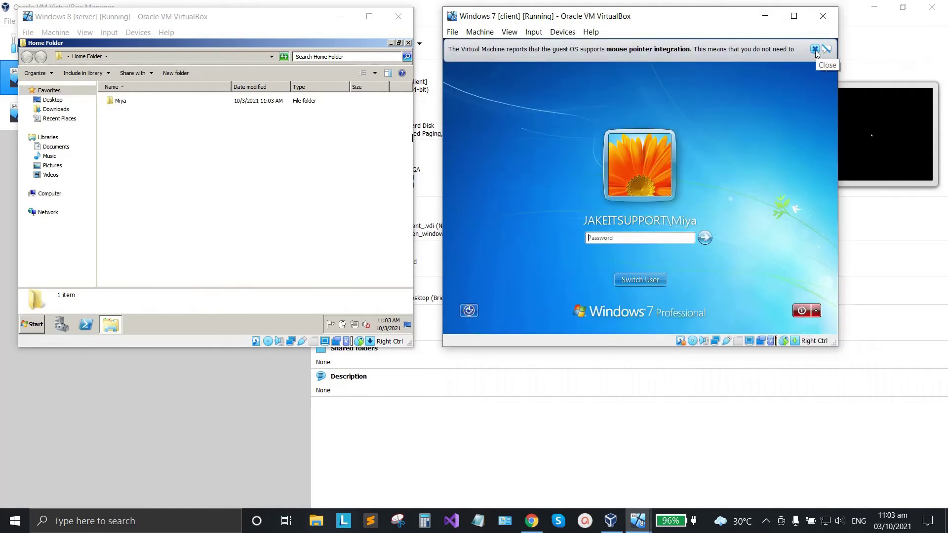
click(816, 49)
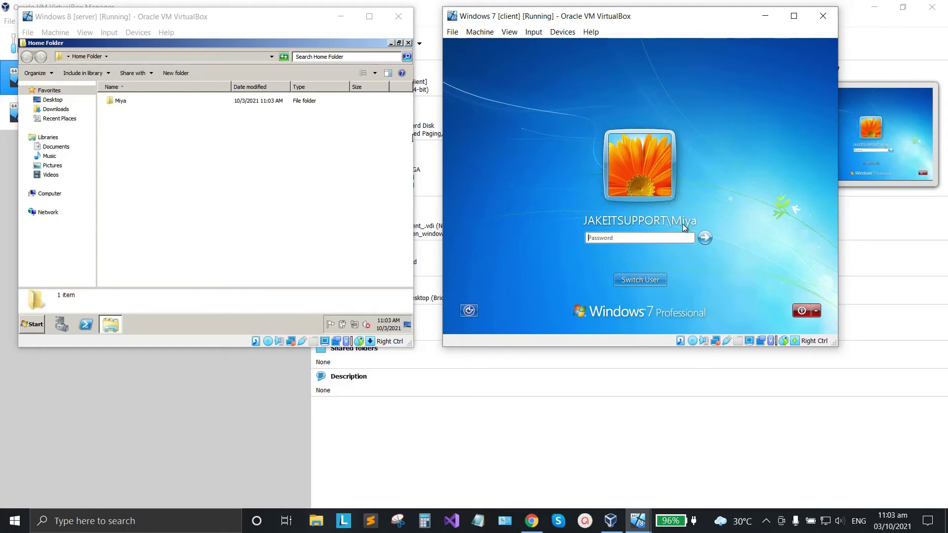
key(Caps_Lock)
text(P)
key(Caps_Lock)
text(ass123)
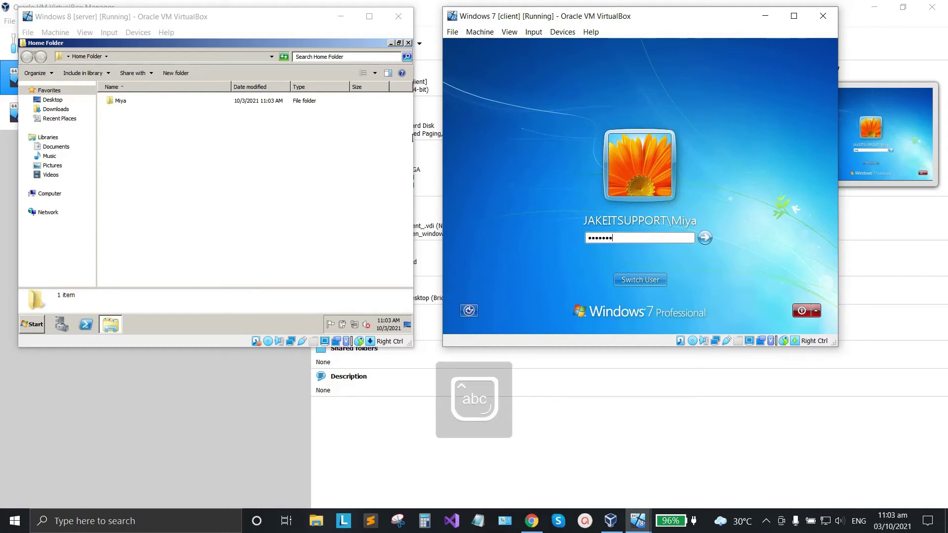
key(Return)
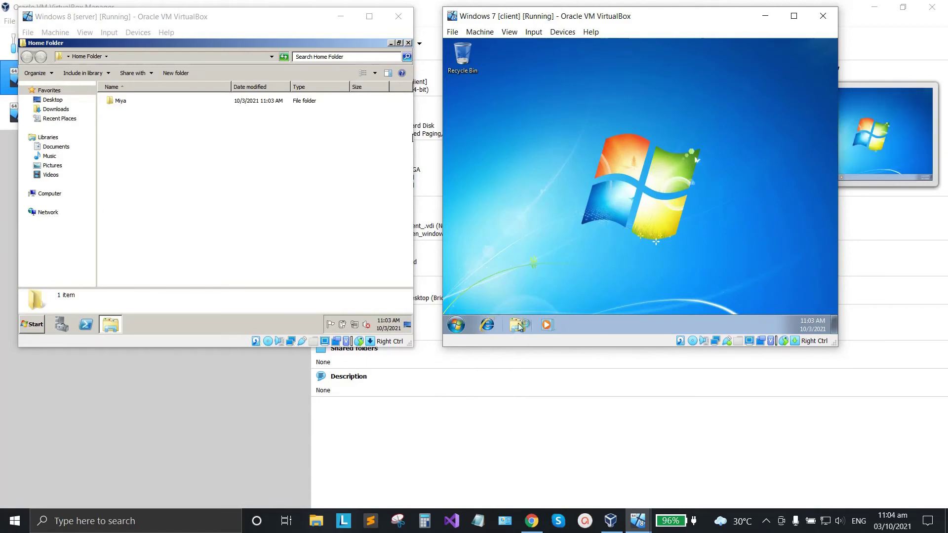
Open the mapped Z: drive on the client and the user's personal folder on the server.
click(517, 324)
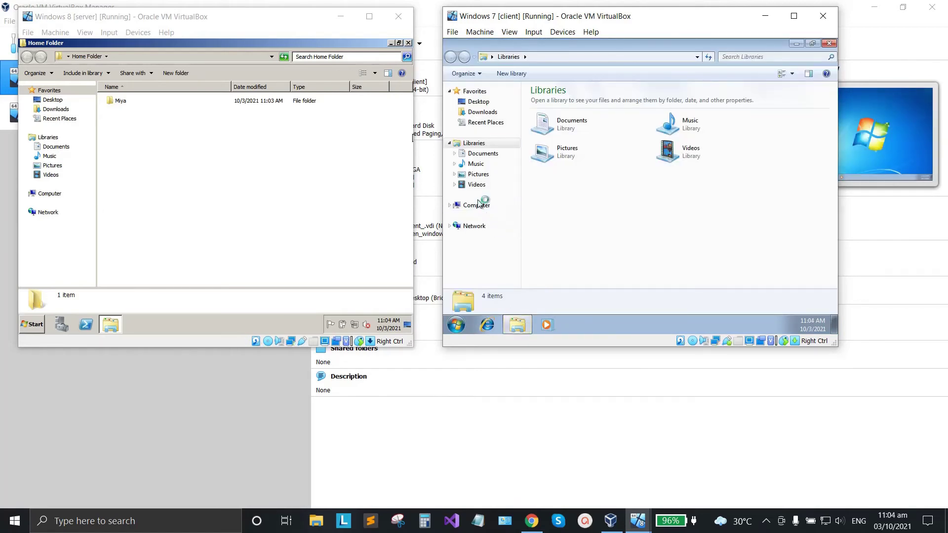
click(477, 205)
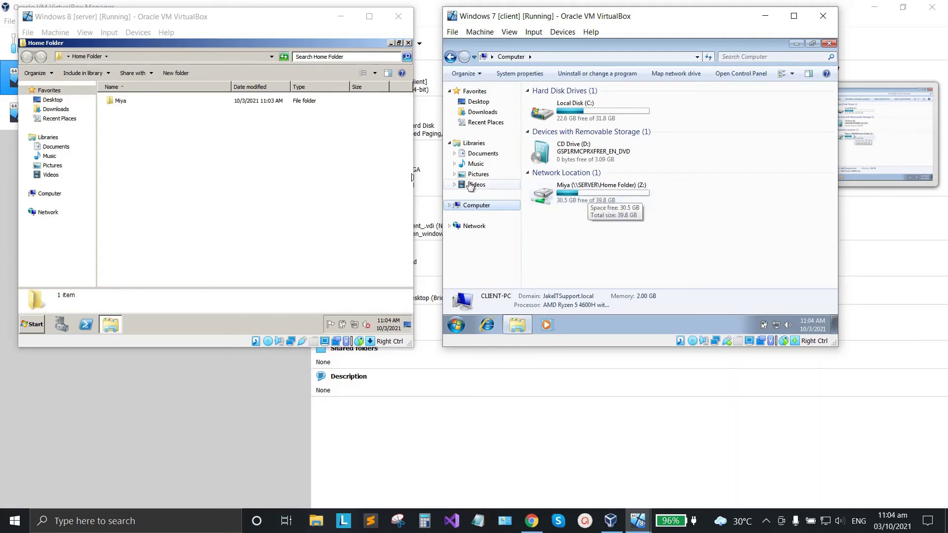
double_click(588, 187)
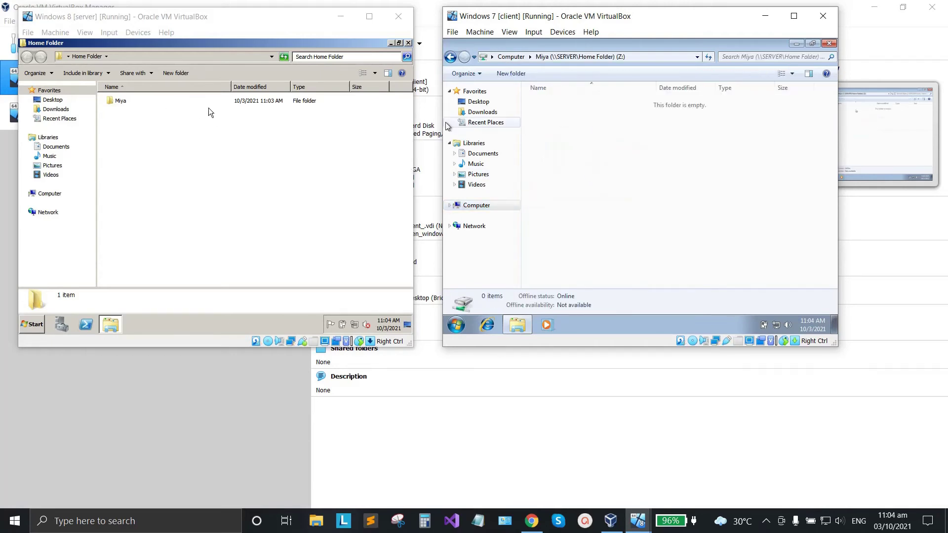
double_click(124, 103)
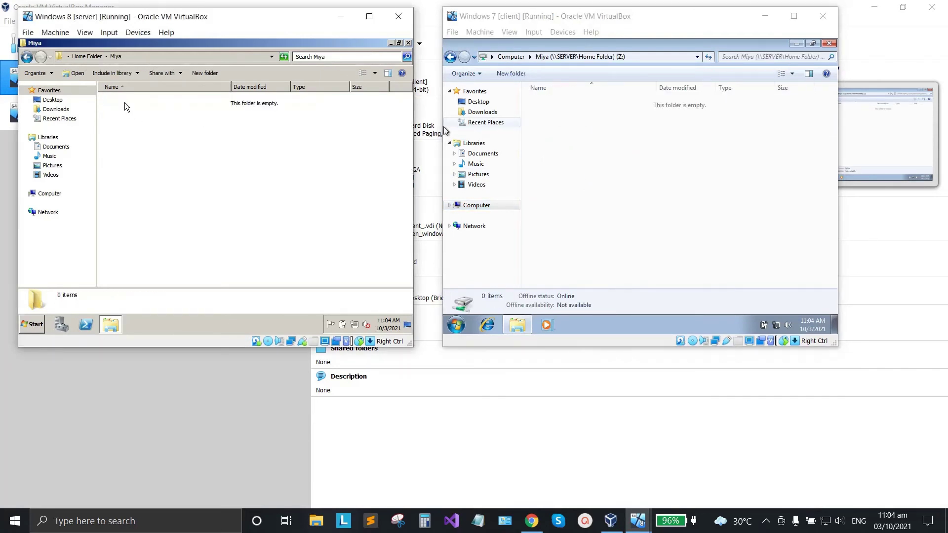
click(637, 145)
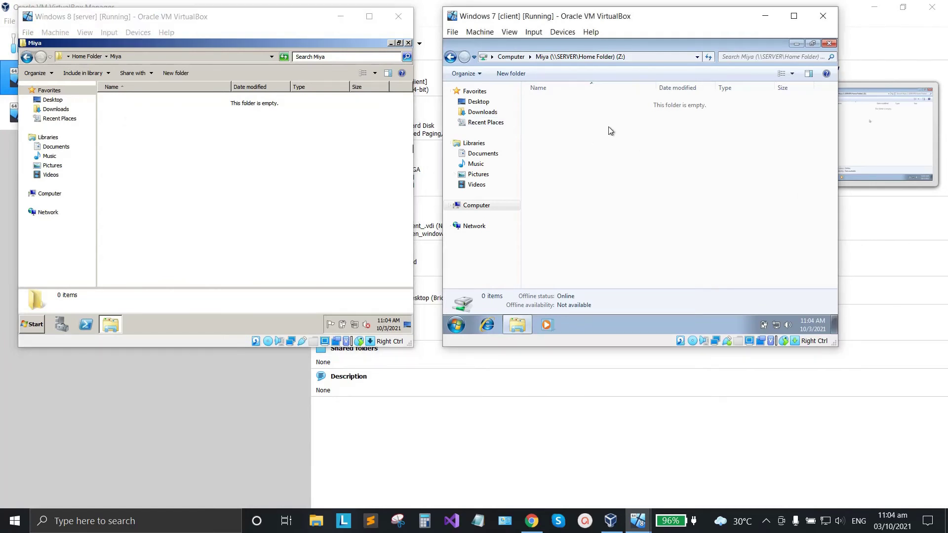
right_click(564, 112)
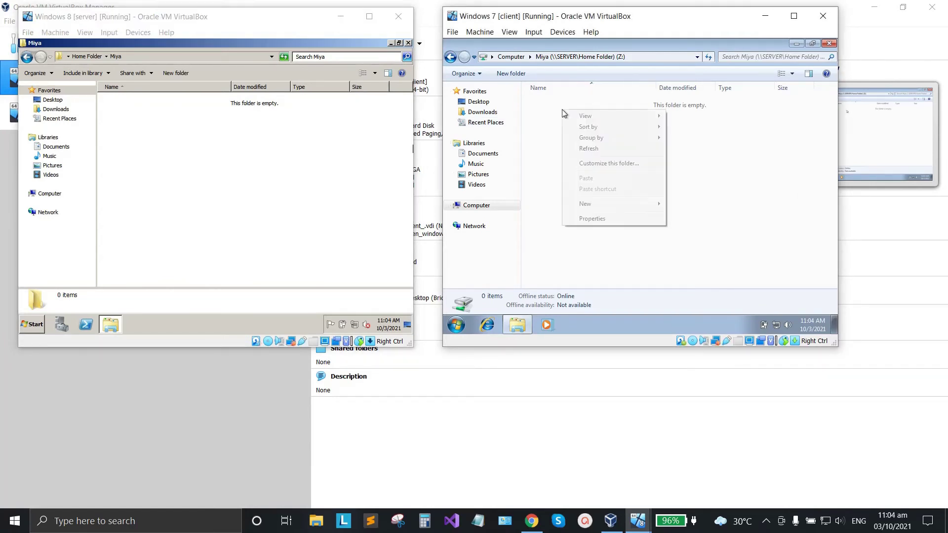
mouse_move(592, 205)
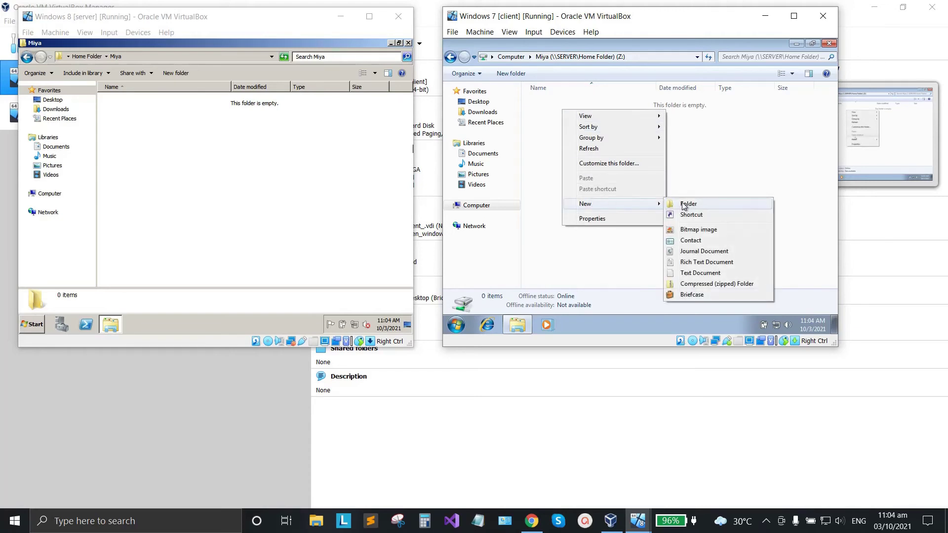
Create a new text document in the Z: drive named after the user followed by 'Files'.
click(686, 274)
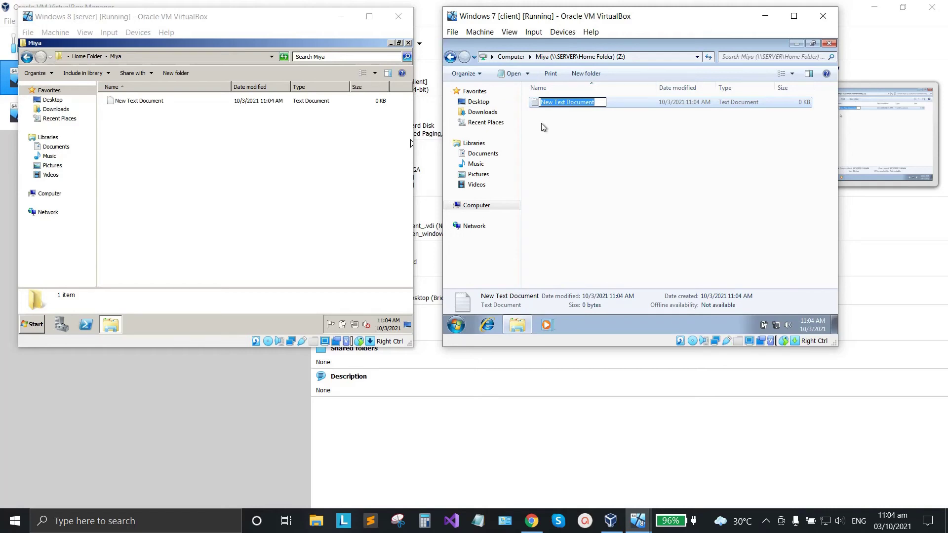
text(Miya)
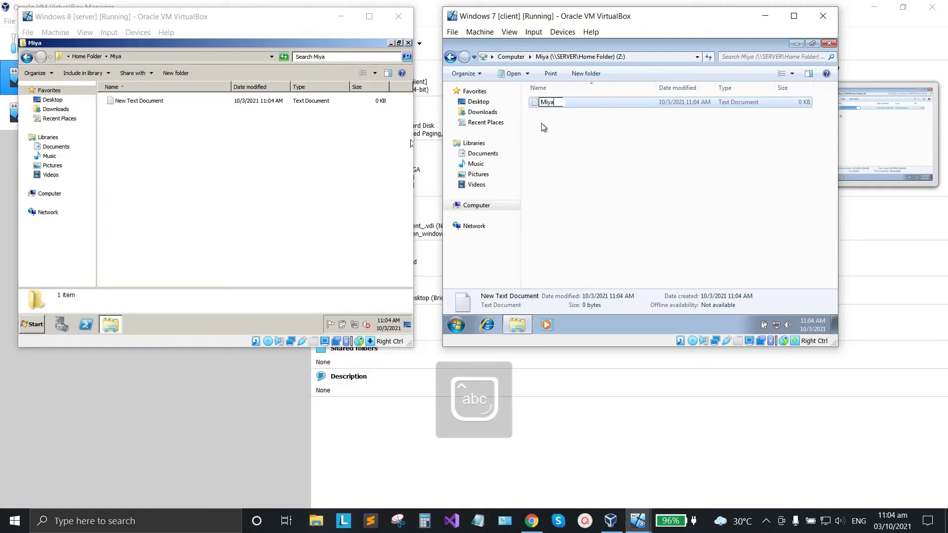
key(BackSpace)
key(BackSpace)
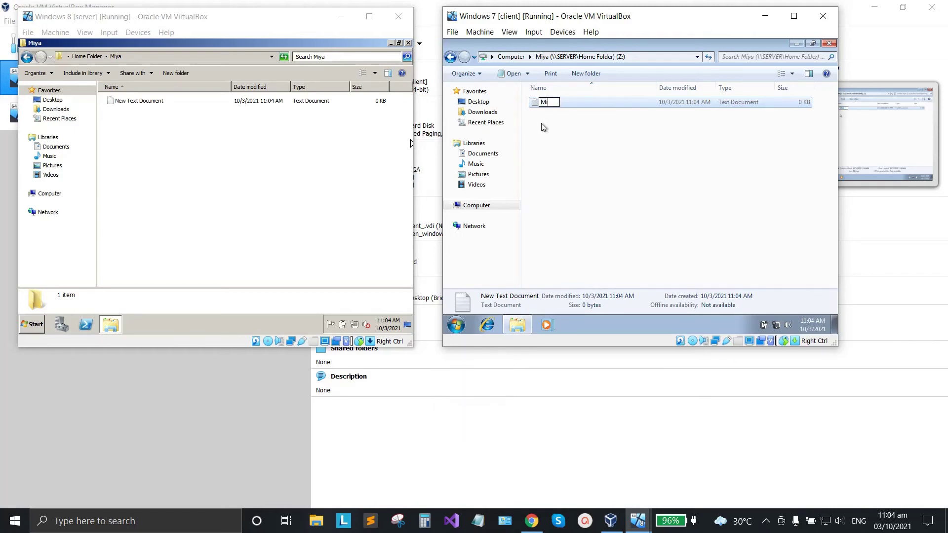
text(ya)
key(Caps_Lock)
text(F)
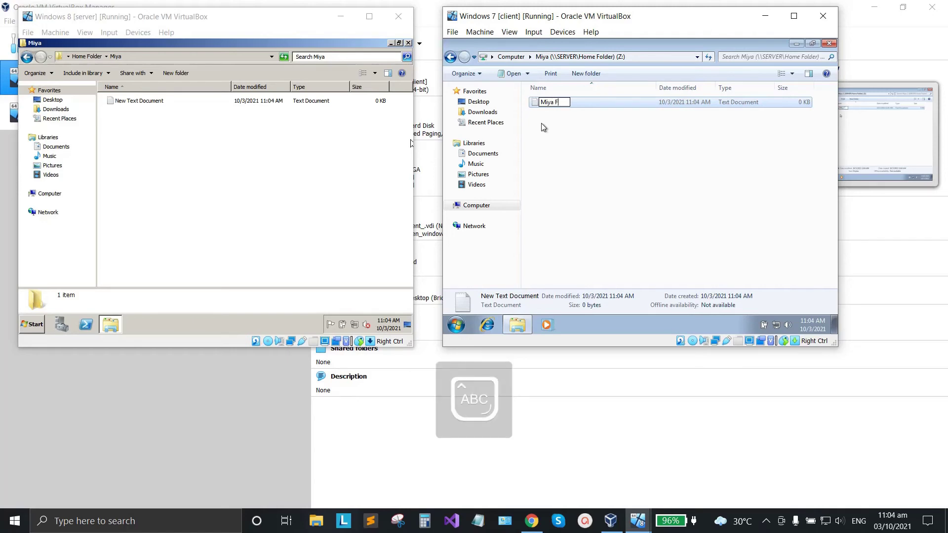
key(Caps_Lock)
text(lio)
key(BackSpace)
key(BackSpace)
key(BackSpace)
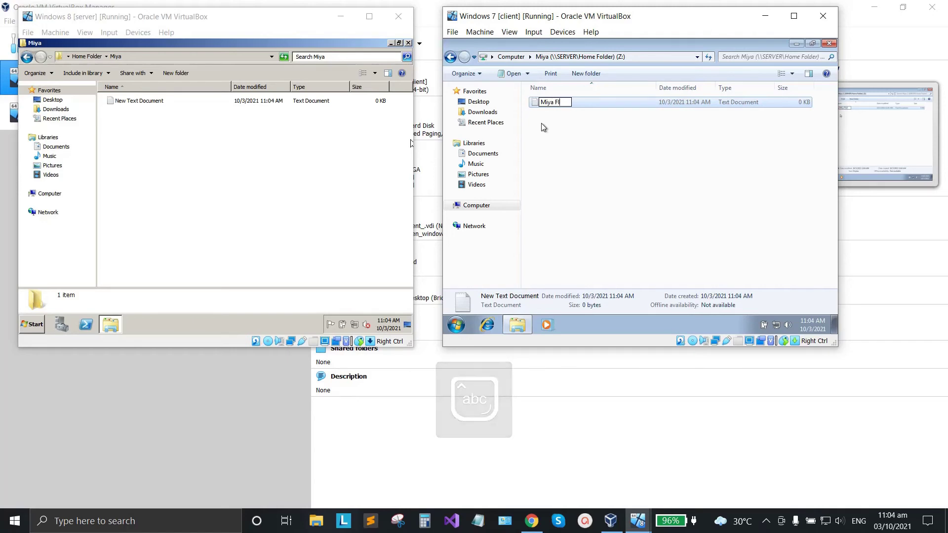
text(ile)
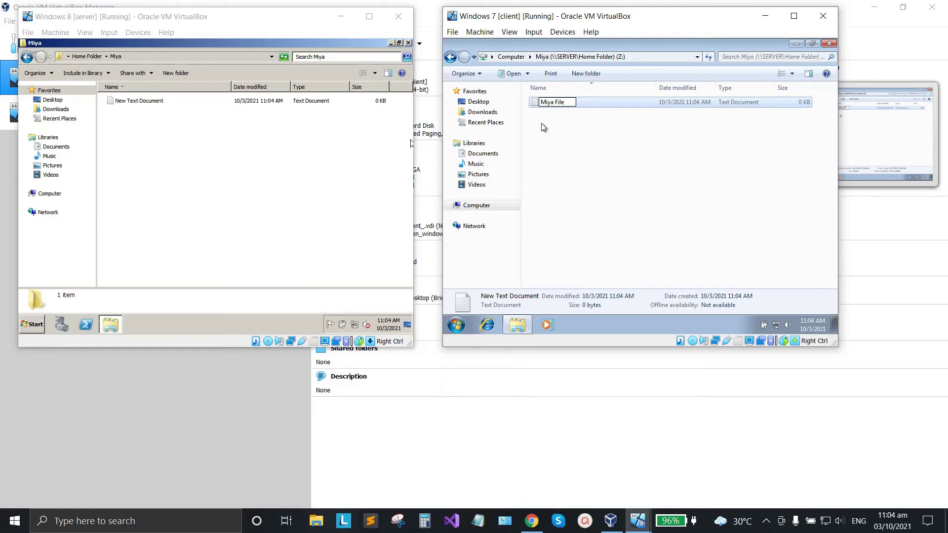
text(s)
key(Return)
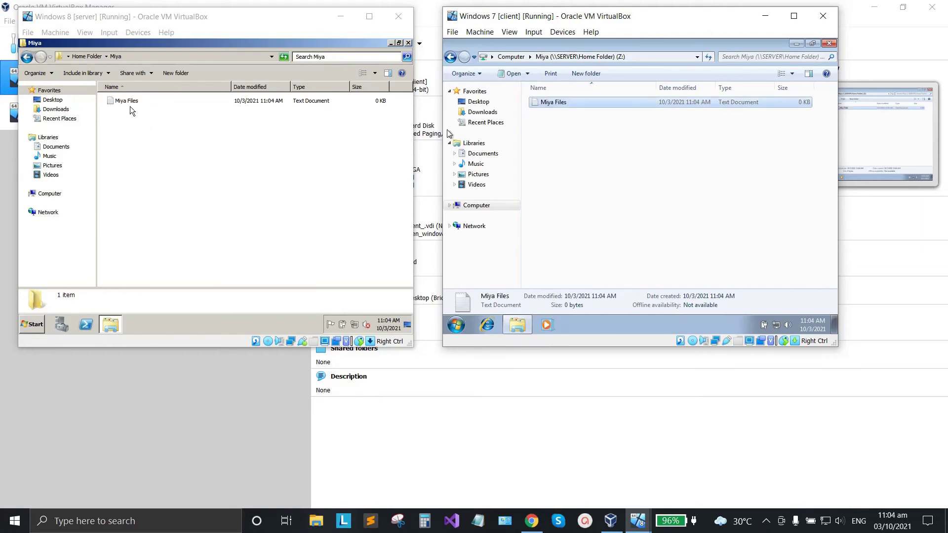
Open the text file on the client, type a greeting, and save it to the Z: drive.
click(178, 118)
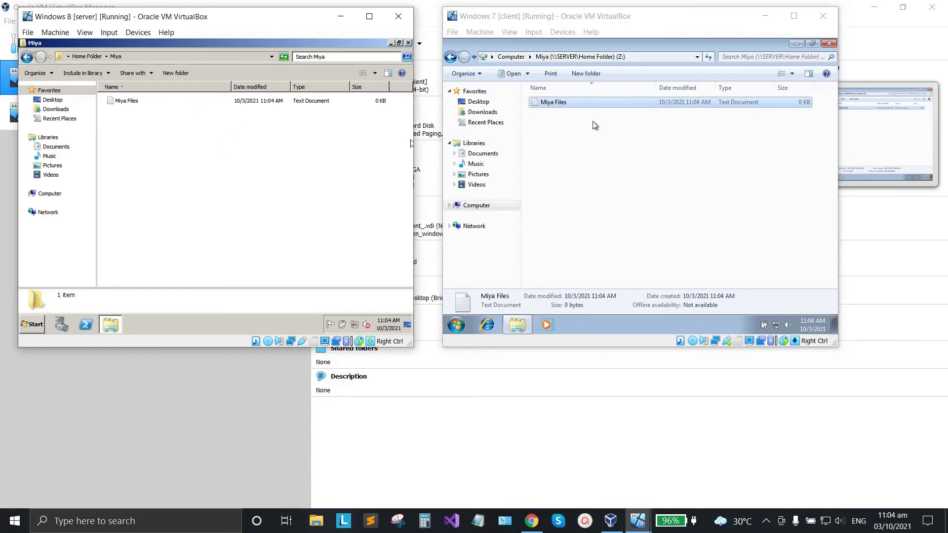
double_click(571, 101)
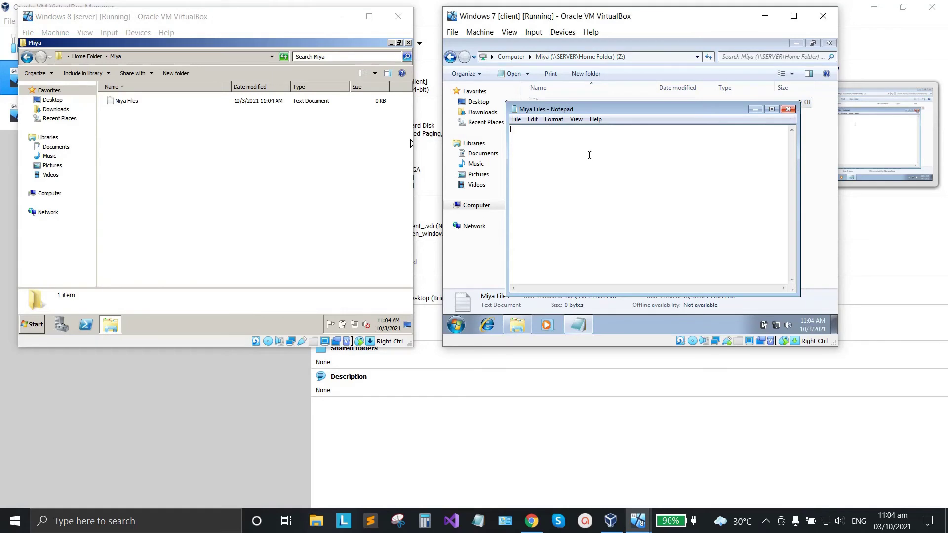
text(Hi)
text(n )
text( is miya )
text(from client pc)
click(517, 119)
click(538, 153)
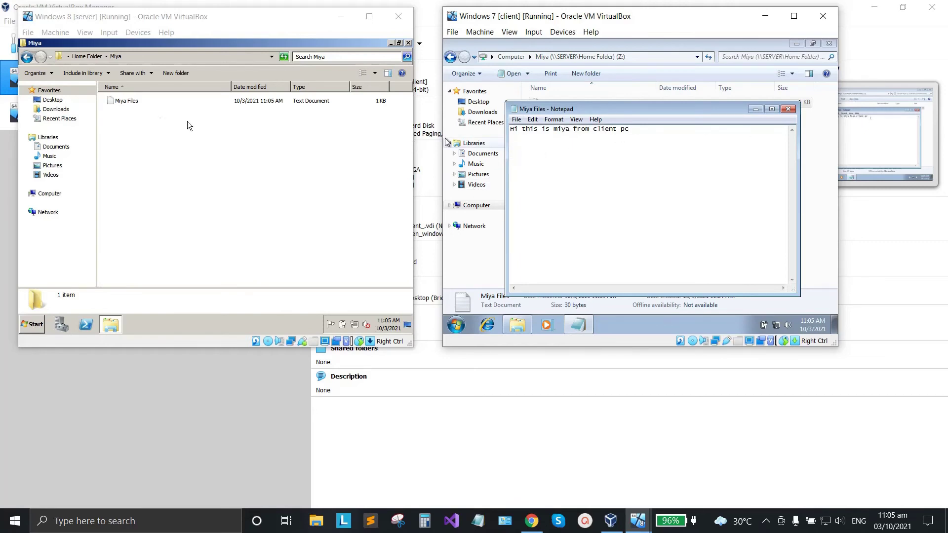
click(131, 126)
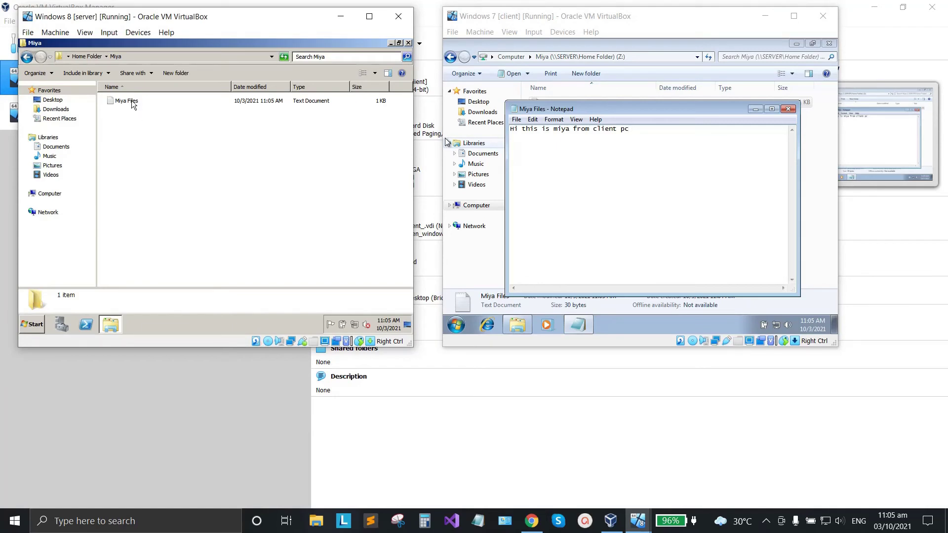
On the server, append a reply asking to solve '1 + 1 = ?', save, then close the client's Notepad.
double_click(127, 101)
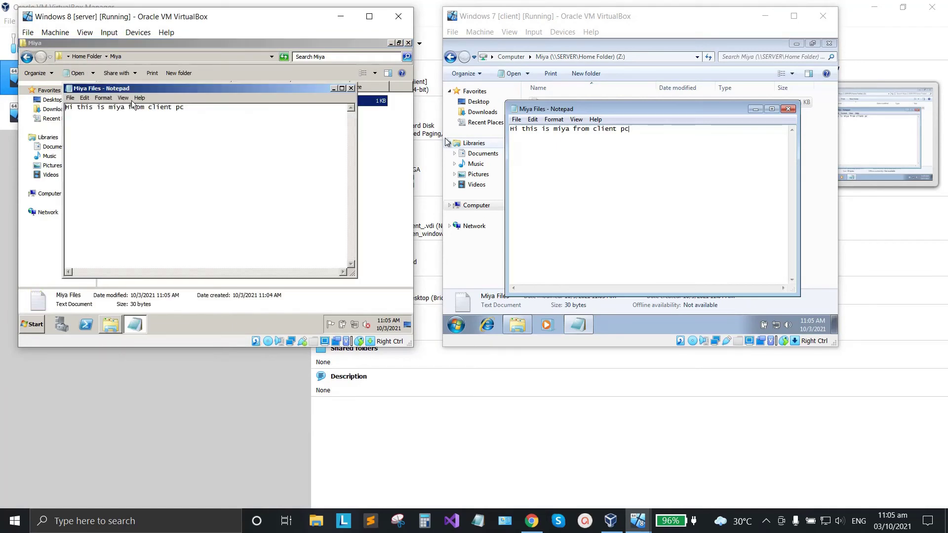
drag(225, 114, 56, 108)
click(216, 123)
key(Caps_Lock)
text(Hi miya solve this problem)
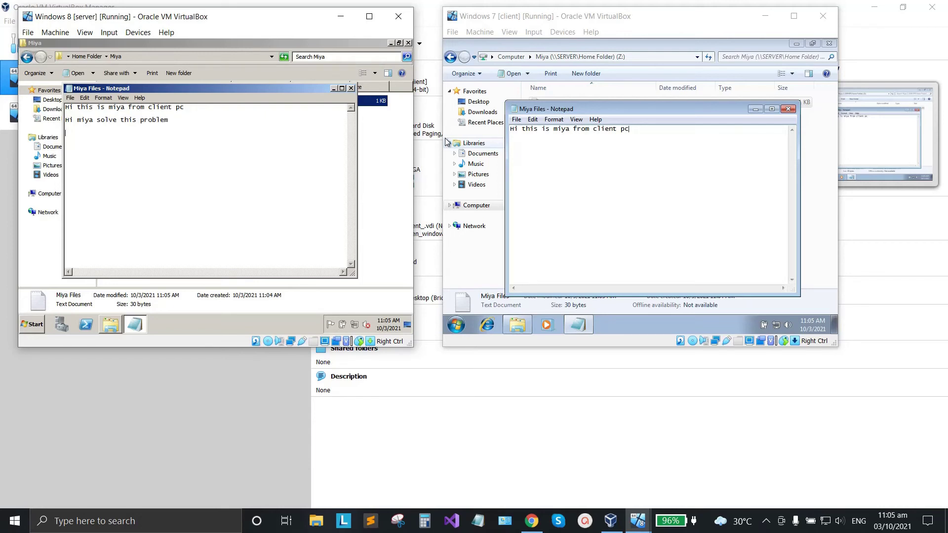
key(Caps_Lock)
key(Caps_Lock)
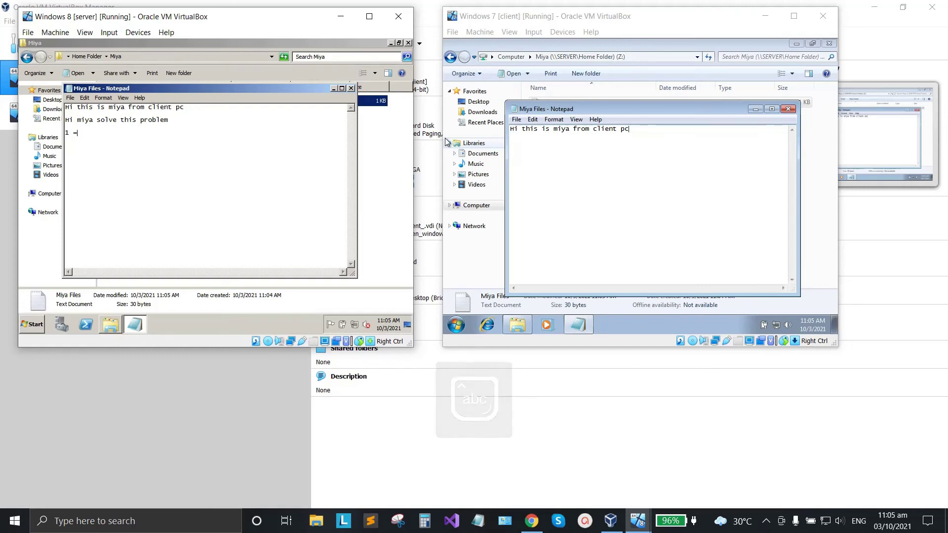
key(BackSpace)
key(BackSpace)
text(+)
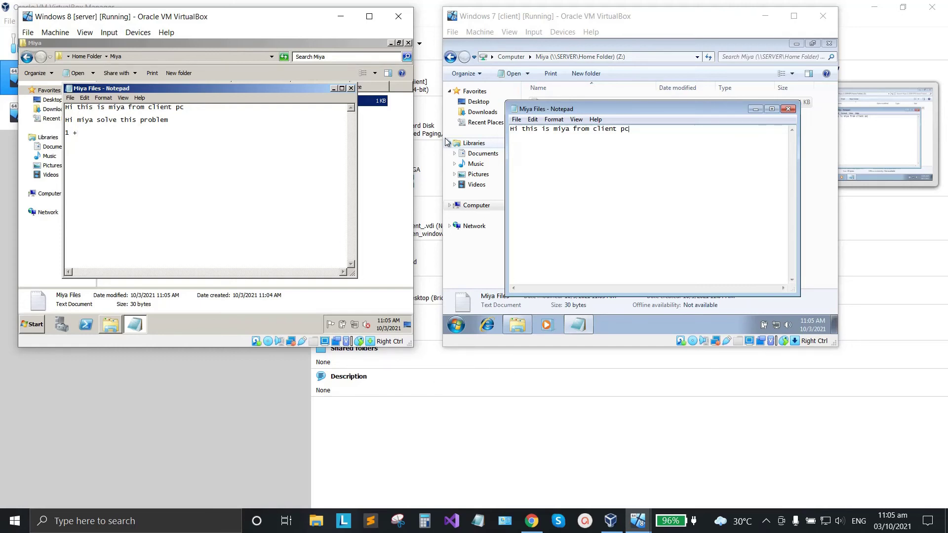
text( 1)
click(71, 98)
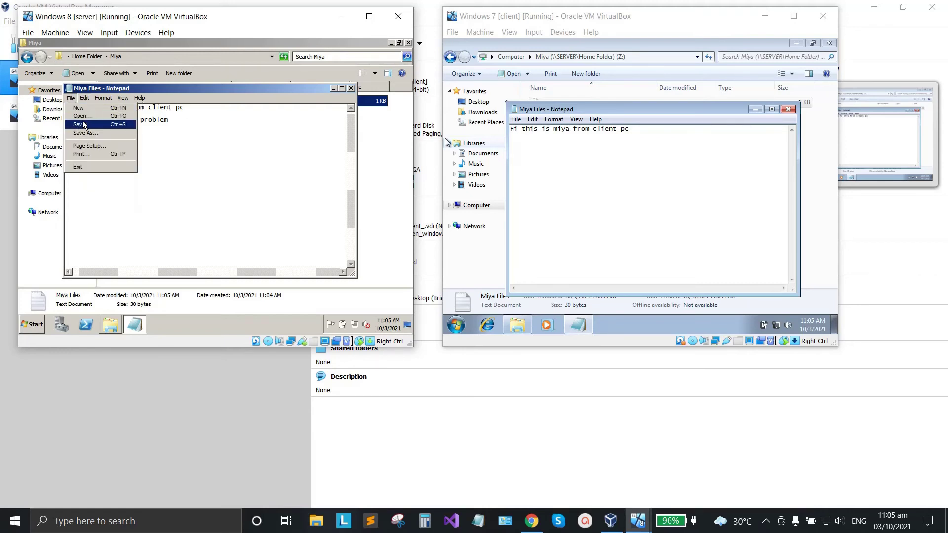
click(78, 125)
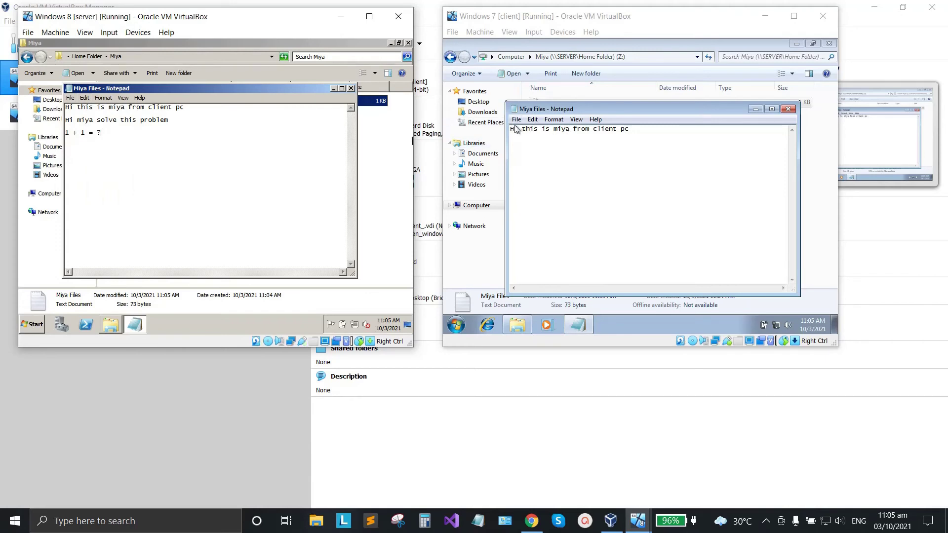
click(788, 109)
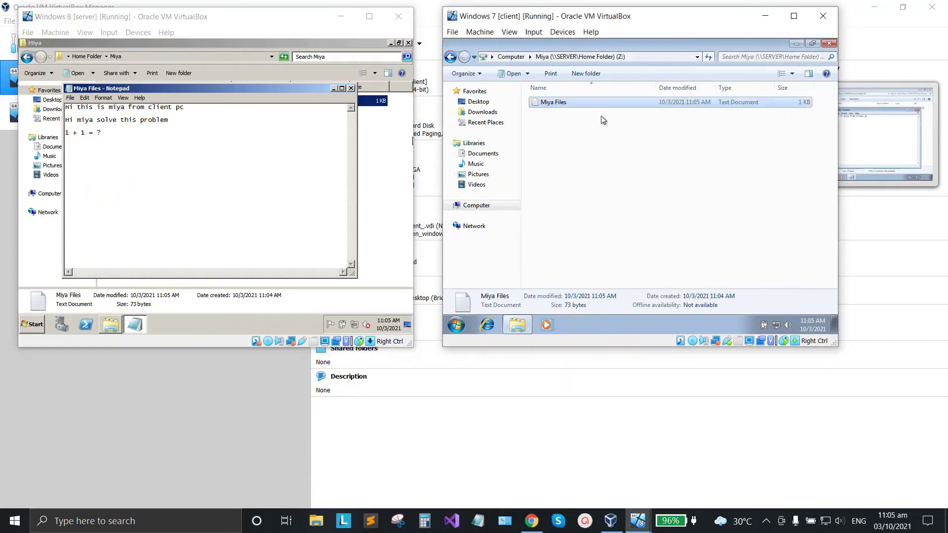
On the client, reopen the shared file and save it with the line completed as 1 + 1 = 2.
double_click(568, 101)
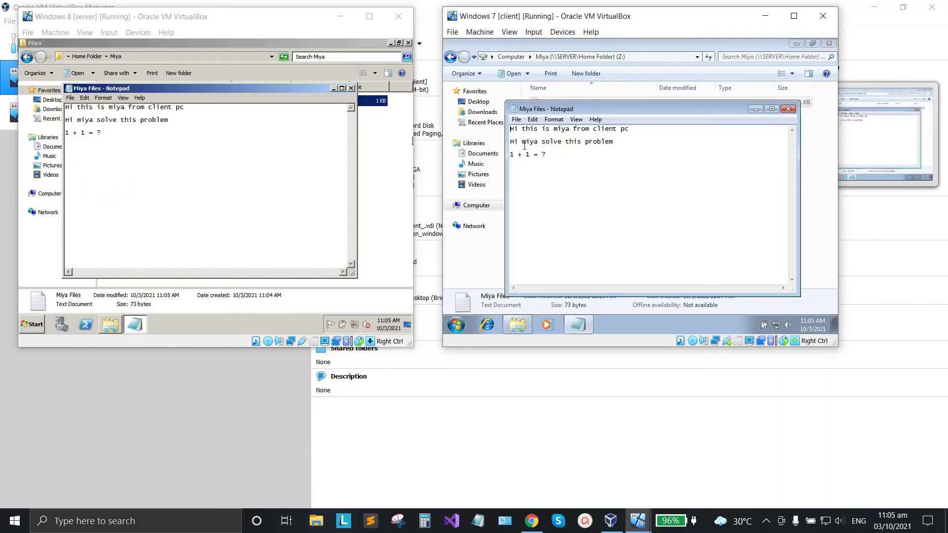
click(516, 120)
click(532, 153)
click(241, 169)
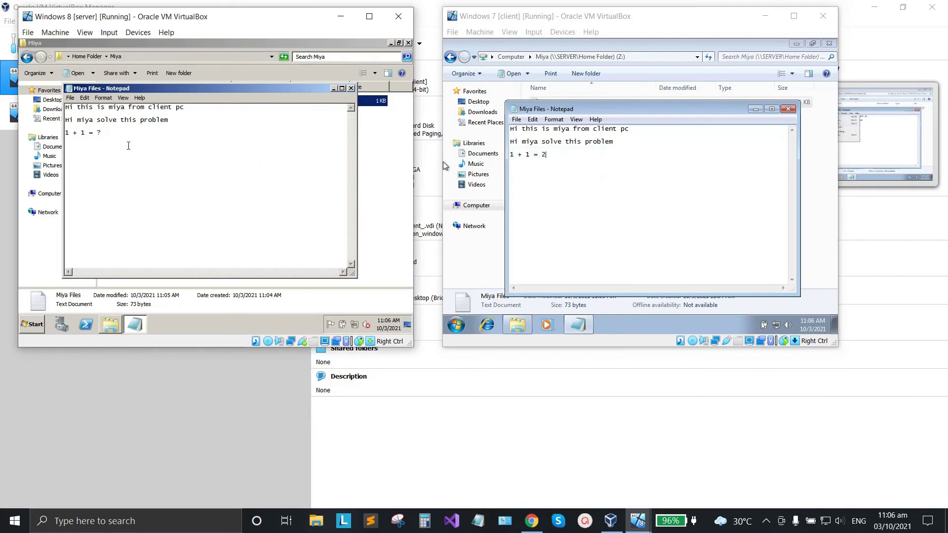
On the server, reopen the shared file to confirm it shows 1 + 1 = 2, then close it.
click(351, 88)
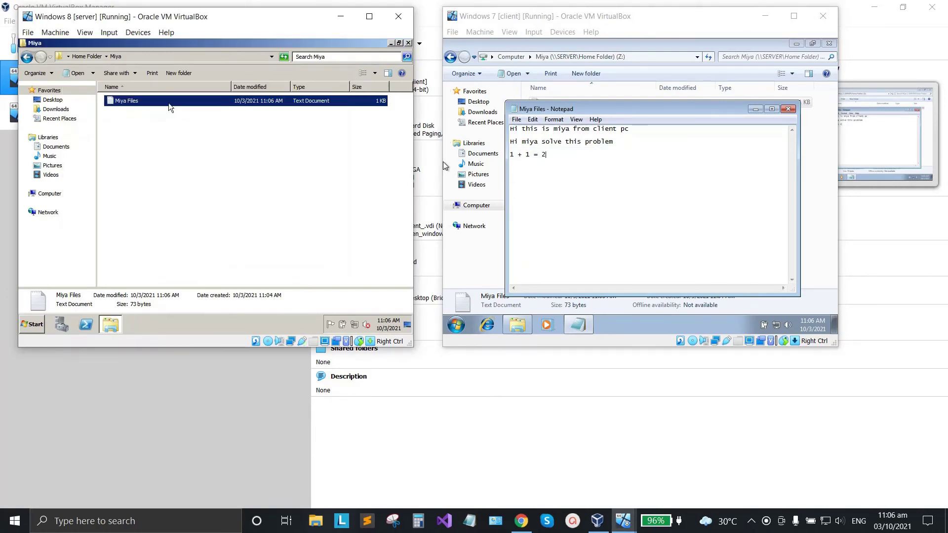
double_click(167, 104)
mouse_move(118, 131)
mouse_down()
mouse_move(88, 133)
mouse_move(106, 132)
mouse_up()
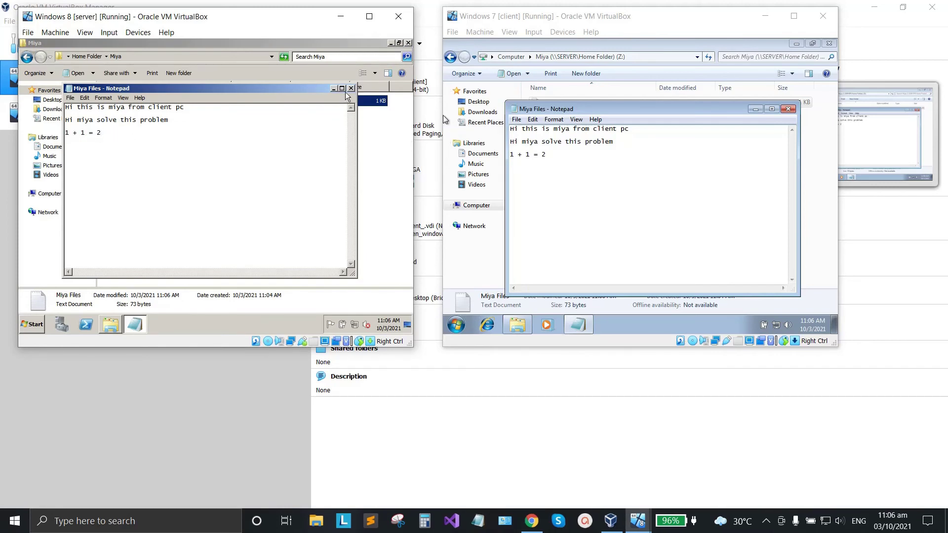
click(351, 89)
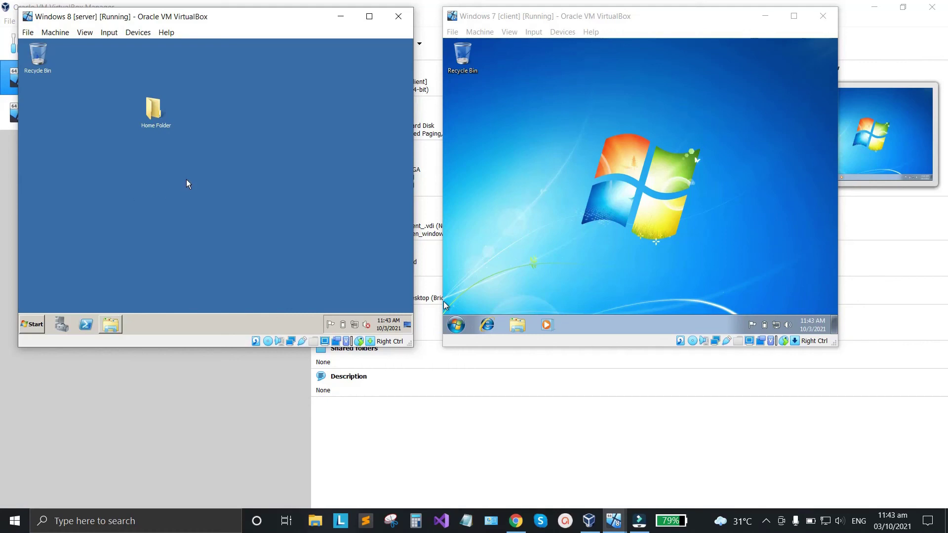
In the server's Computer view, open the Properties of Local Disk (C:).
click(480, 144)
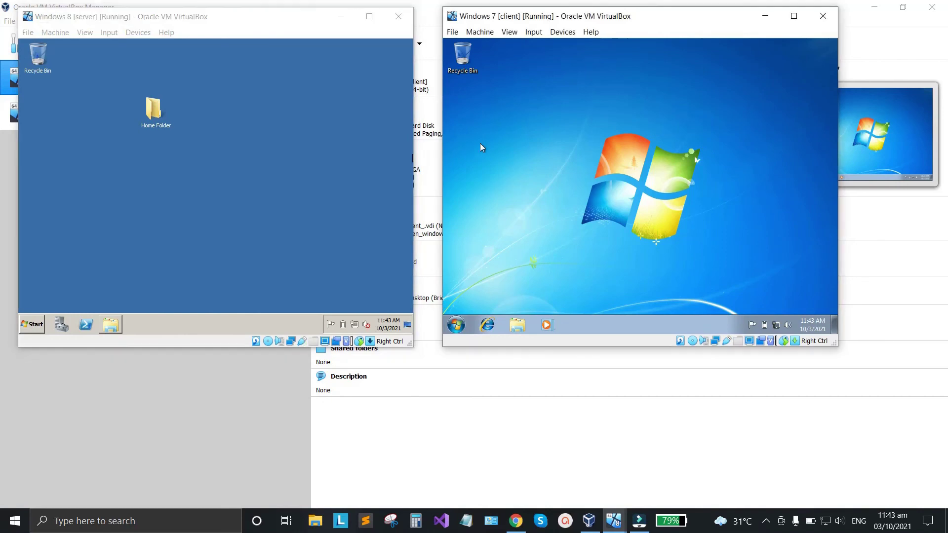
click(240, 178)
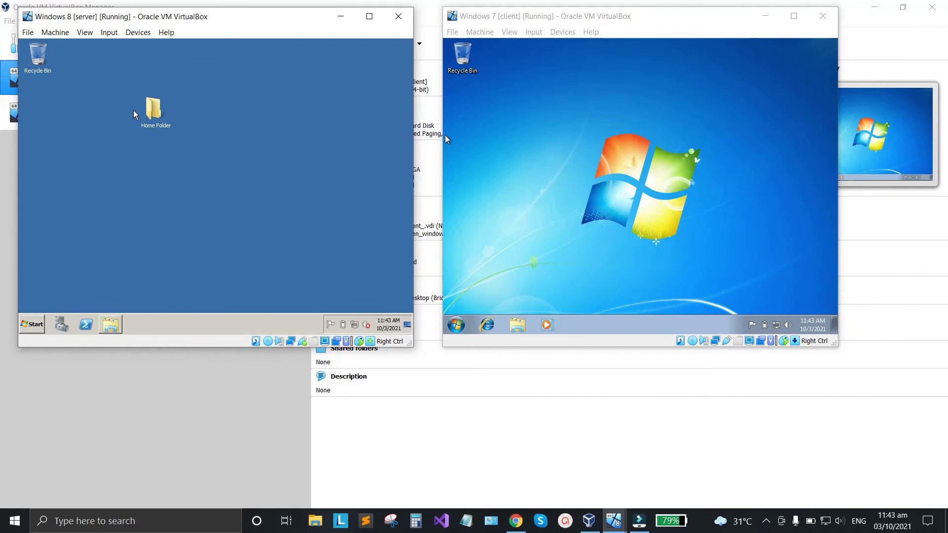
click(114, 330)
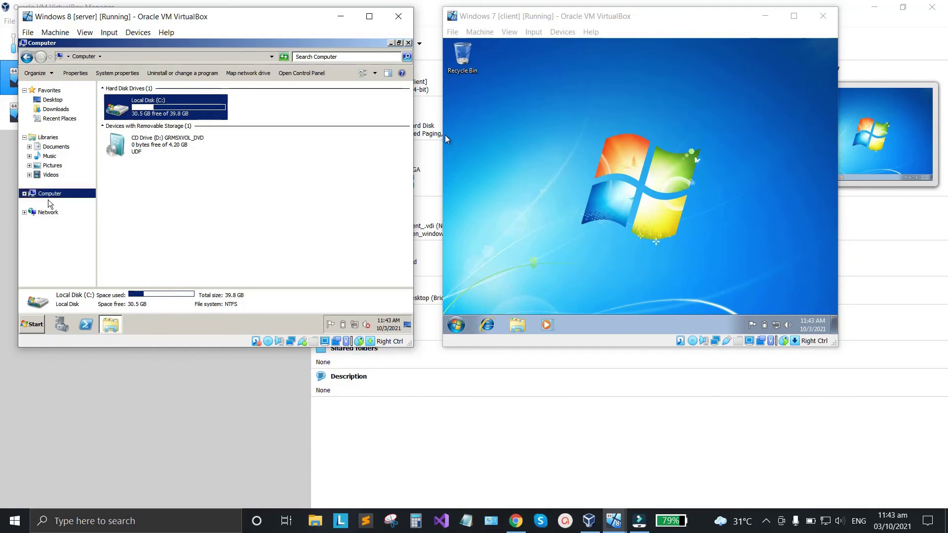
right_click(165, 115)
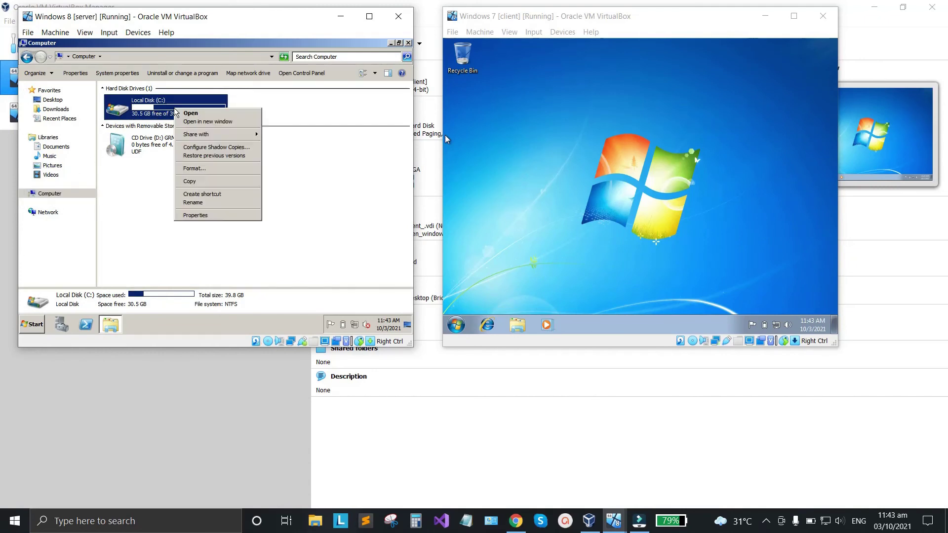
click(193, 216)
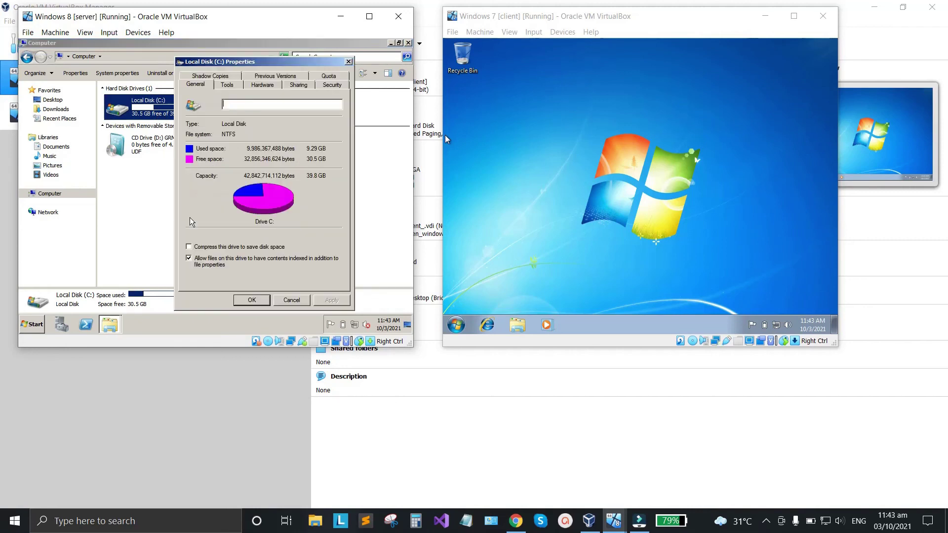
On the C: Quota tab, enable quota management and deny disk space over limit, then open Quota Entries.
click(331, 77)
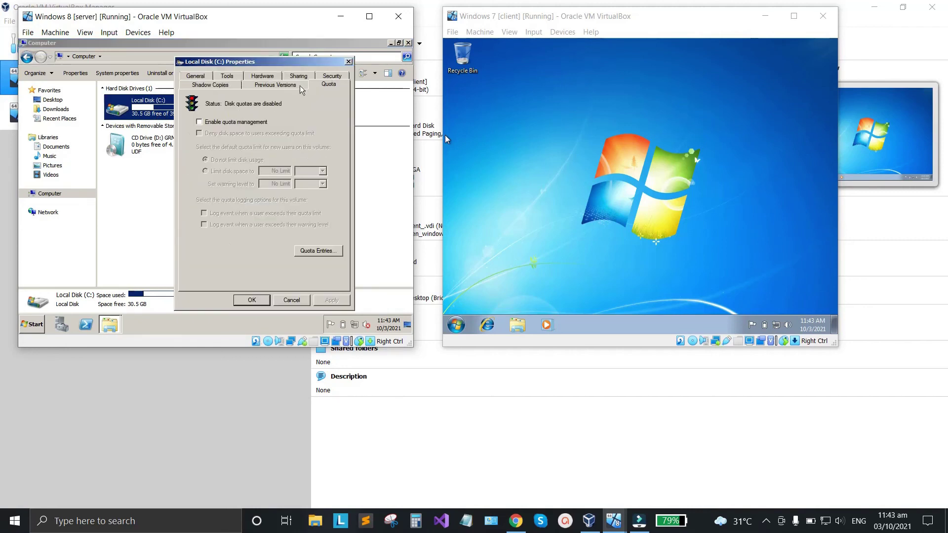
click(200, 122)
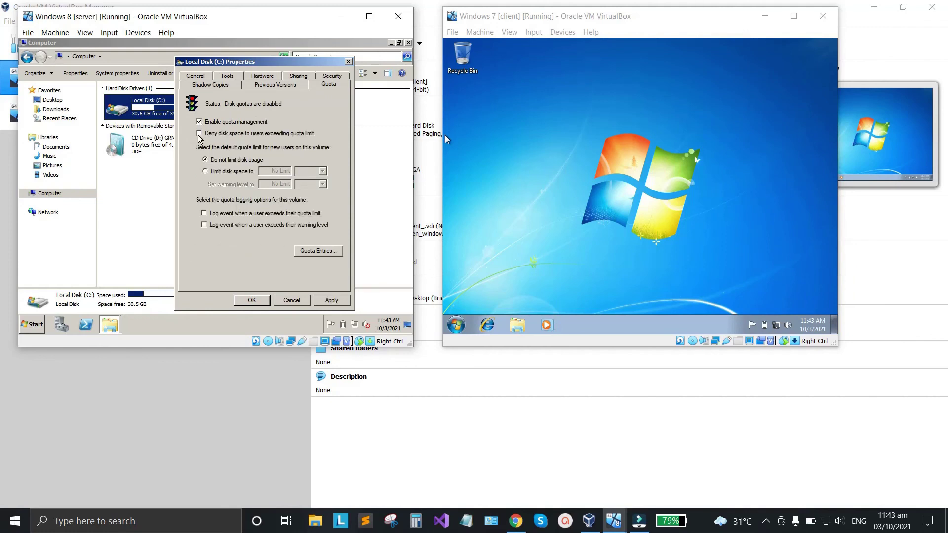
click(199, 134)
click(317, 251)
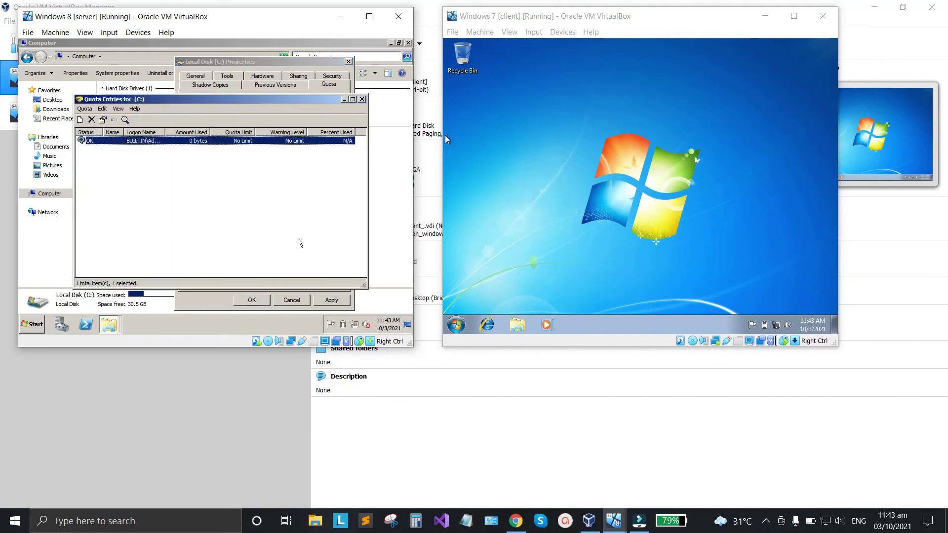
Add a new quota entry for the student's domain user account, resolved with Check Names.
click(456, 324)
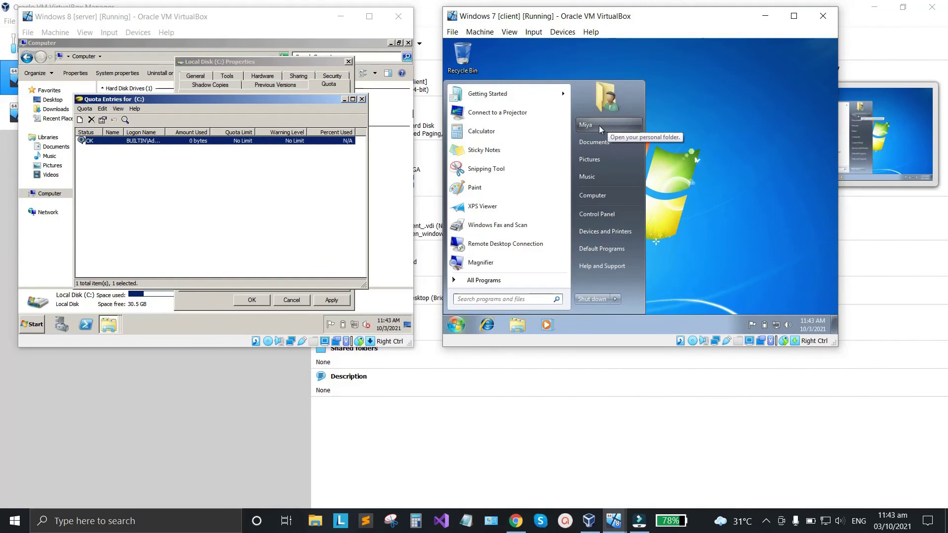
click(81, 121)
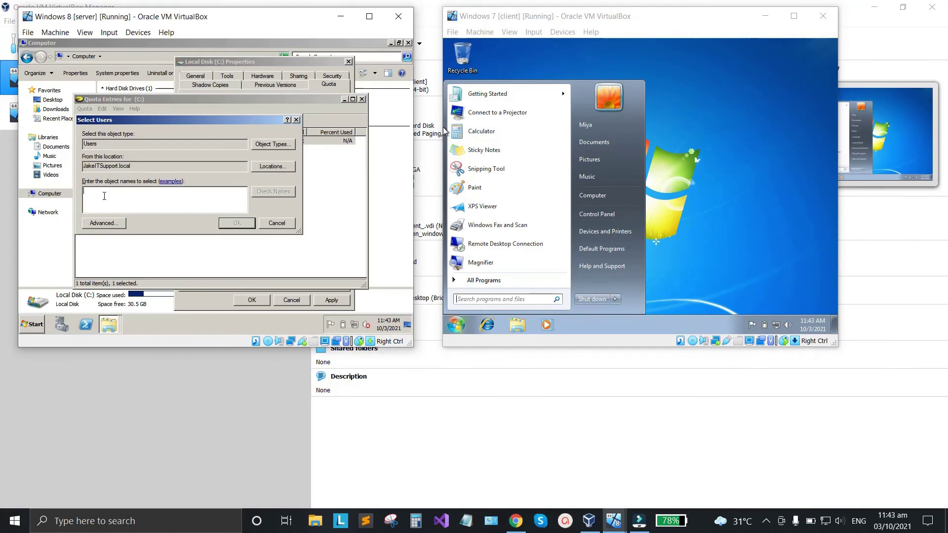
key(Caps_Lock)
text(MIYA)
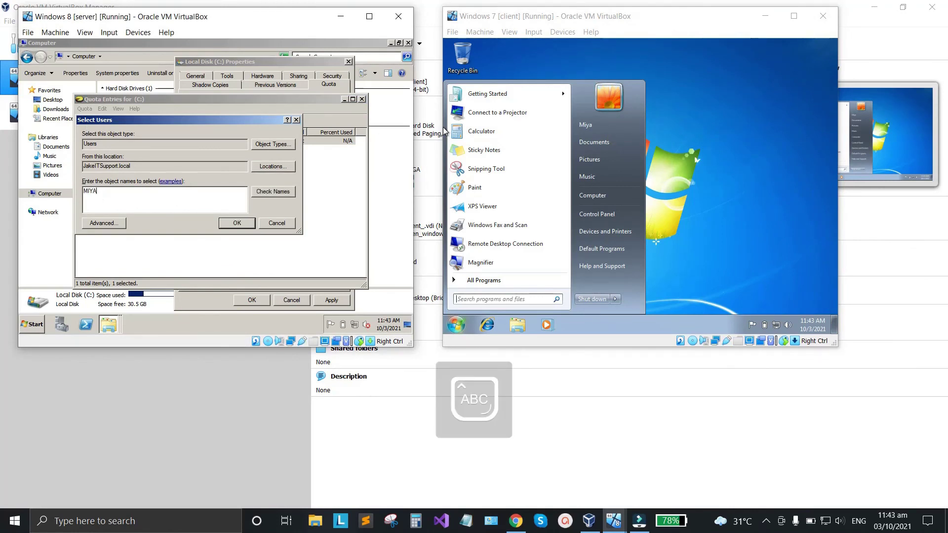
key(Caps_Lock)
key(BackSpace)
key(BackSpace)
key(BackSpace)
click(264, 193)
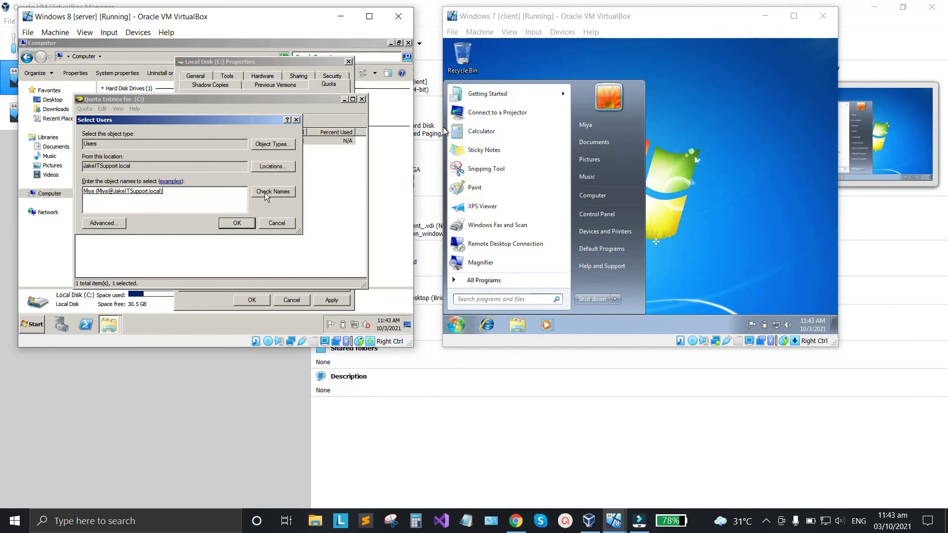
click(87, 196)
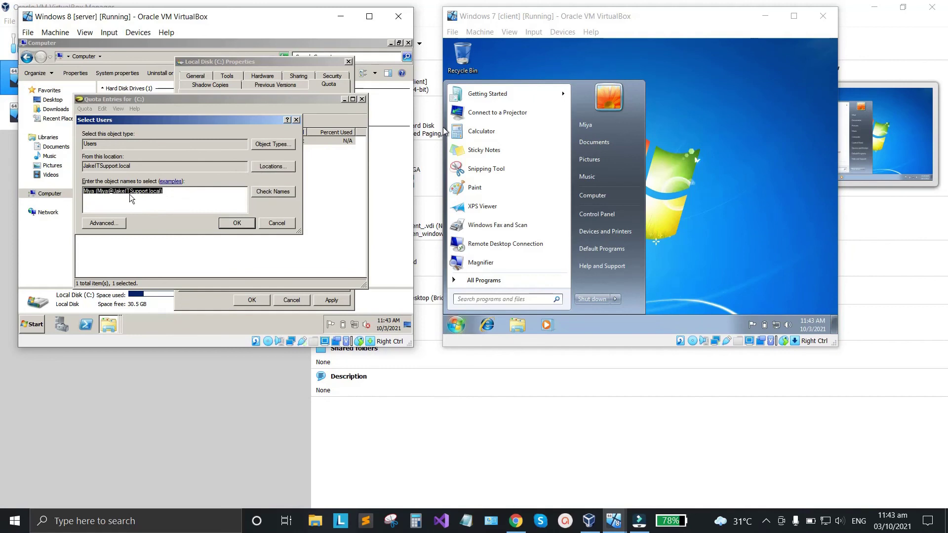
click(243, 223)
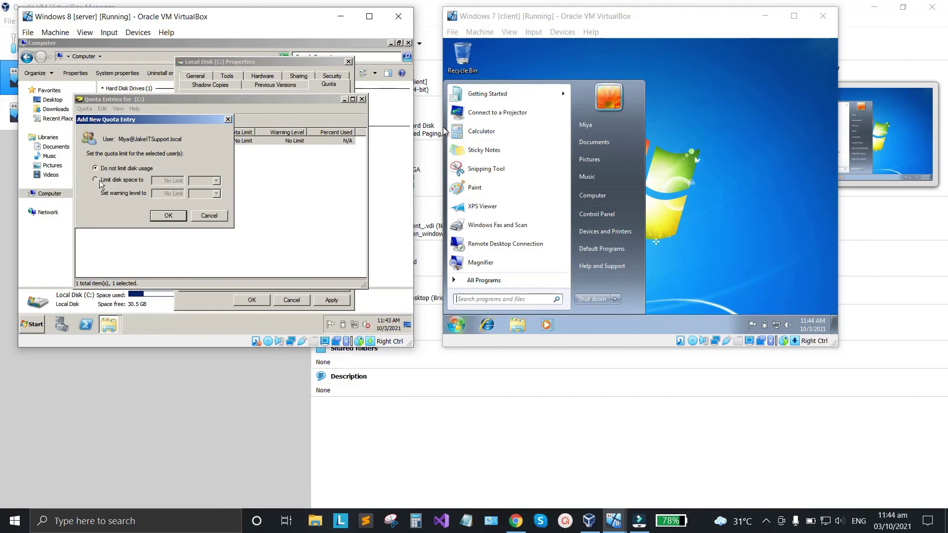
Limit the user's disk space to 10 GB with a 9 GB warning level and save the entry.
click(95, 181)
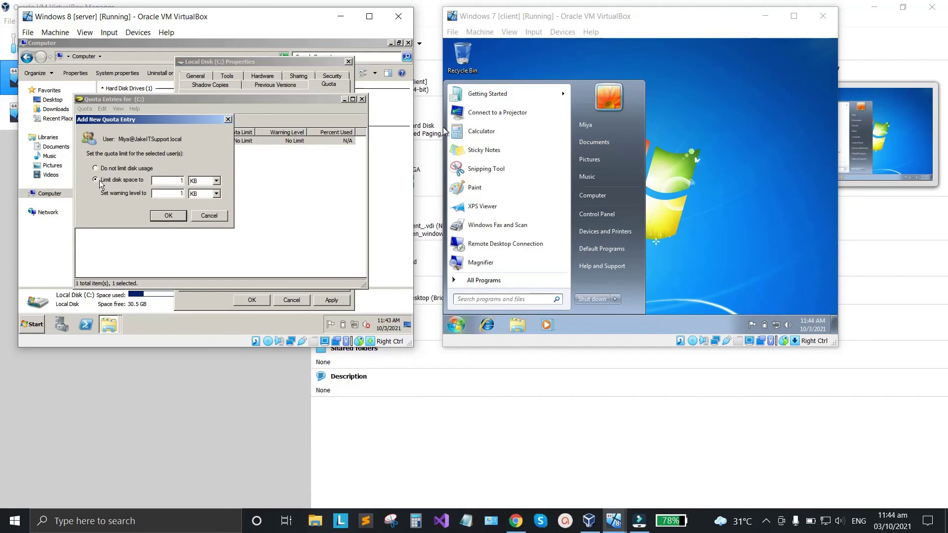
click(733, 165)
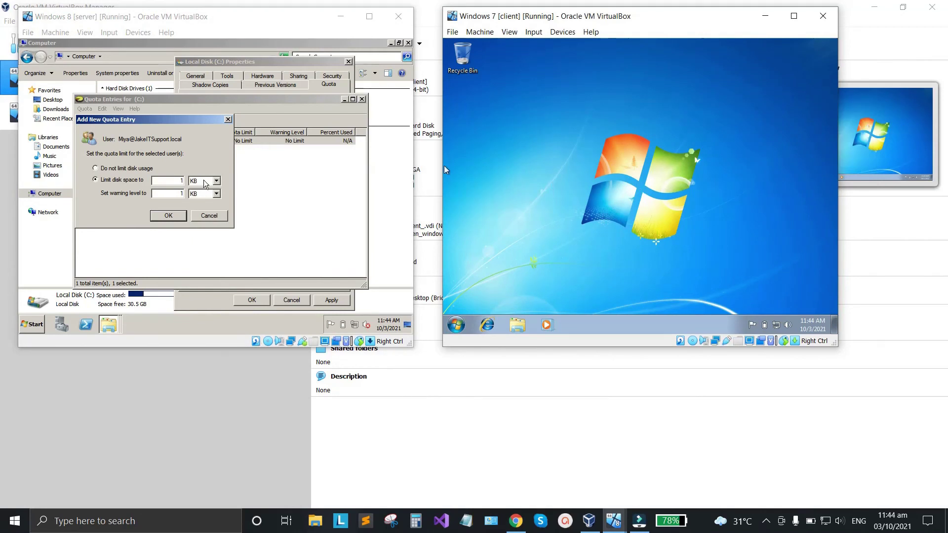
click(170, 181)
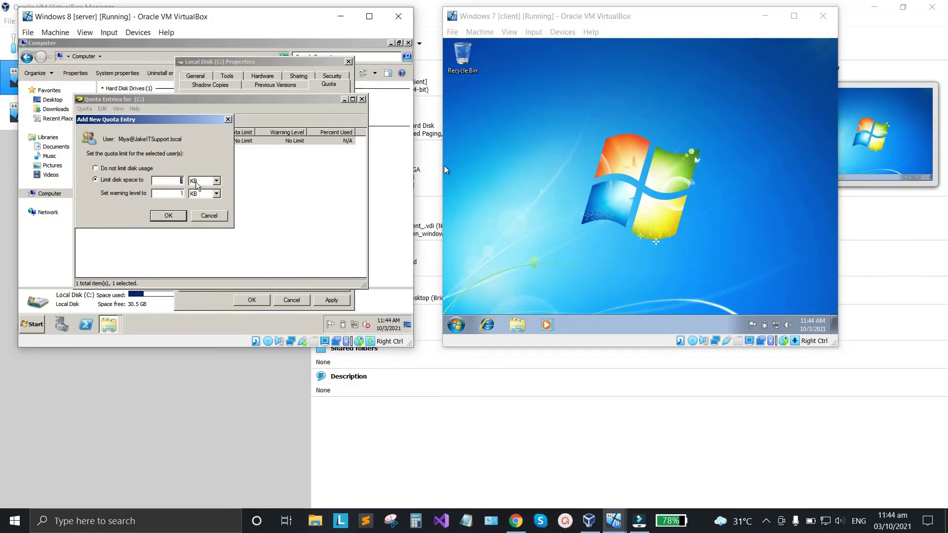
text(1)
click(215, 181)
click(207, 203)
click(182, 193)
key(BackSpace)
text(9)
click(217, 193)
click(200, 215)
click(168, 215)
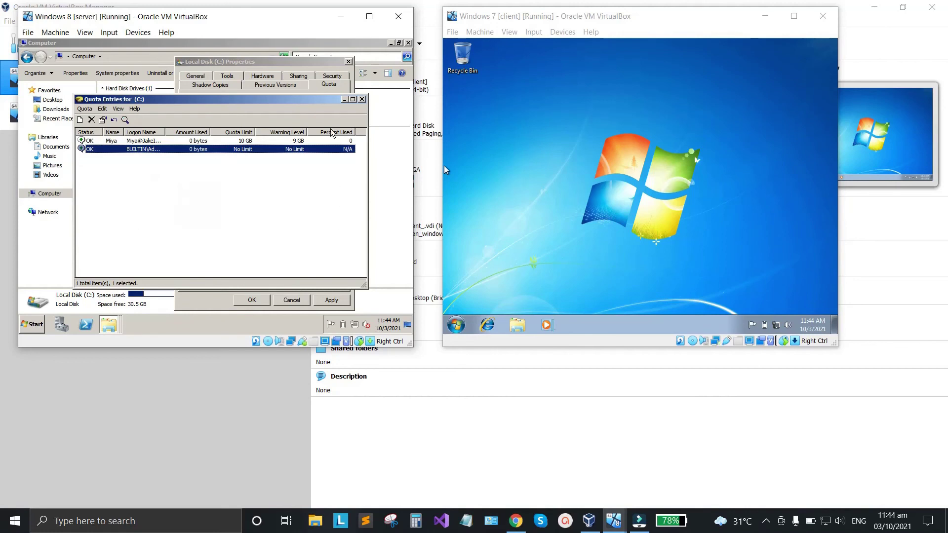
Apply the C: quota settings, accept the Disk Quota rescan warning, and close the drive's properties.
click(362, 99)
click(332, 301)
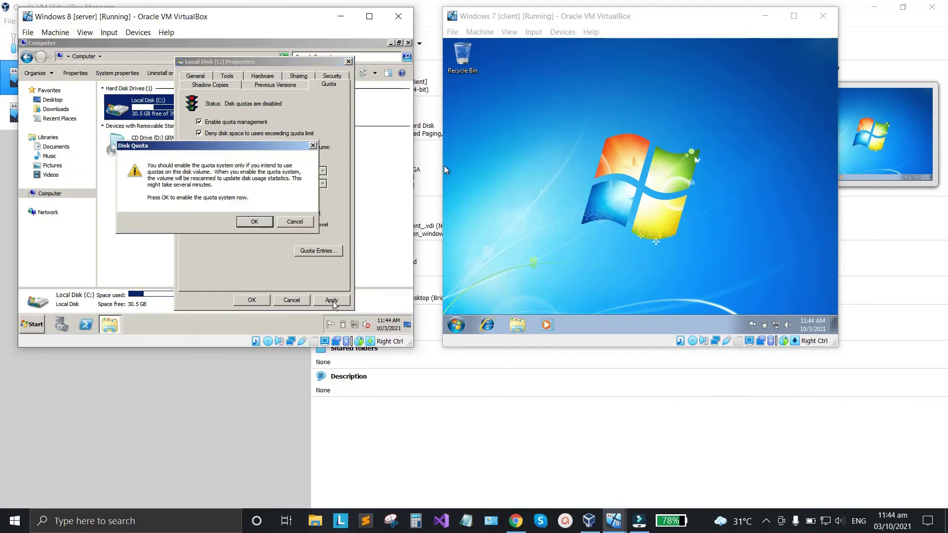
click(253, 222)
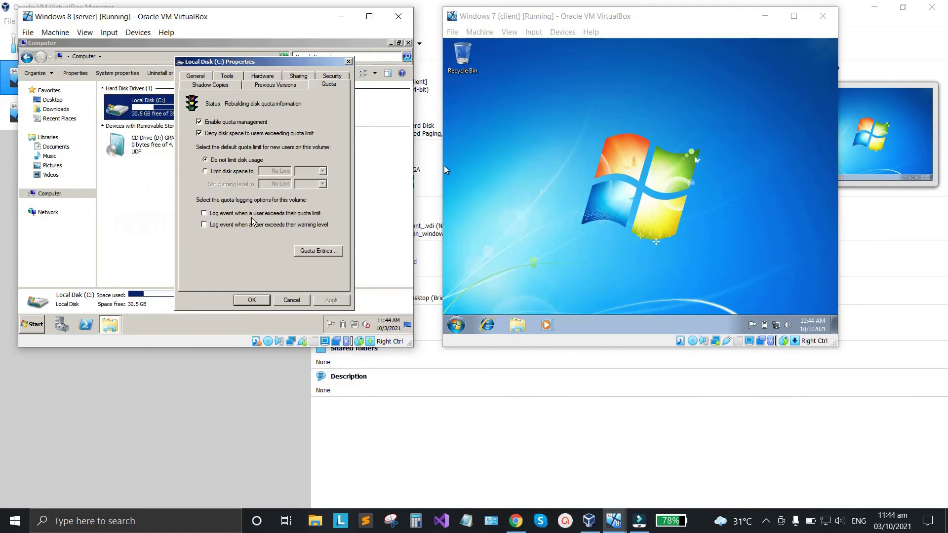
click(252, 299)
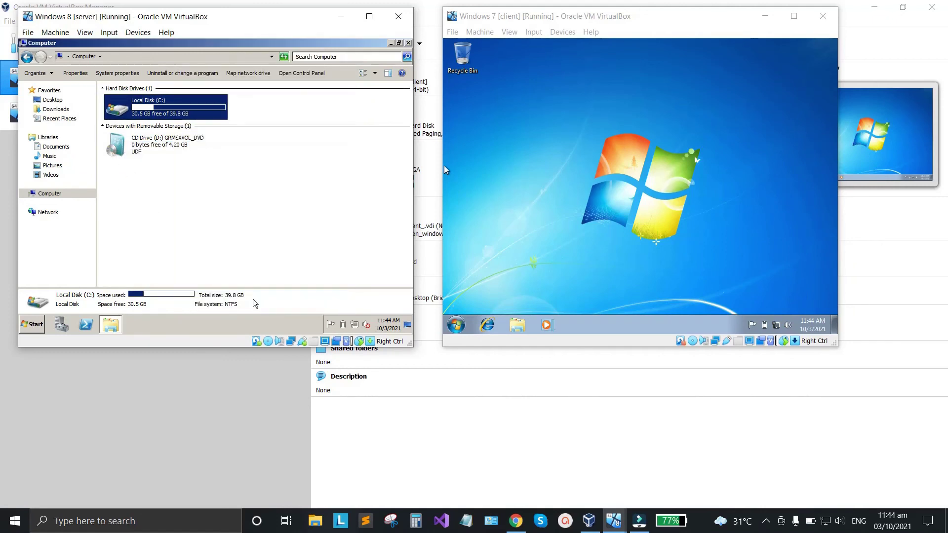